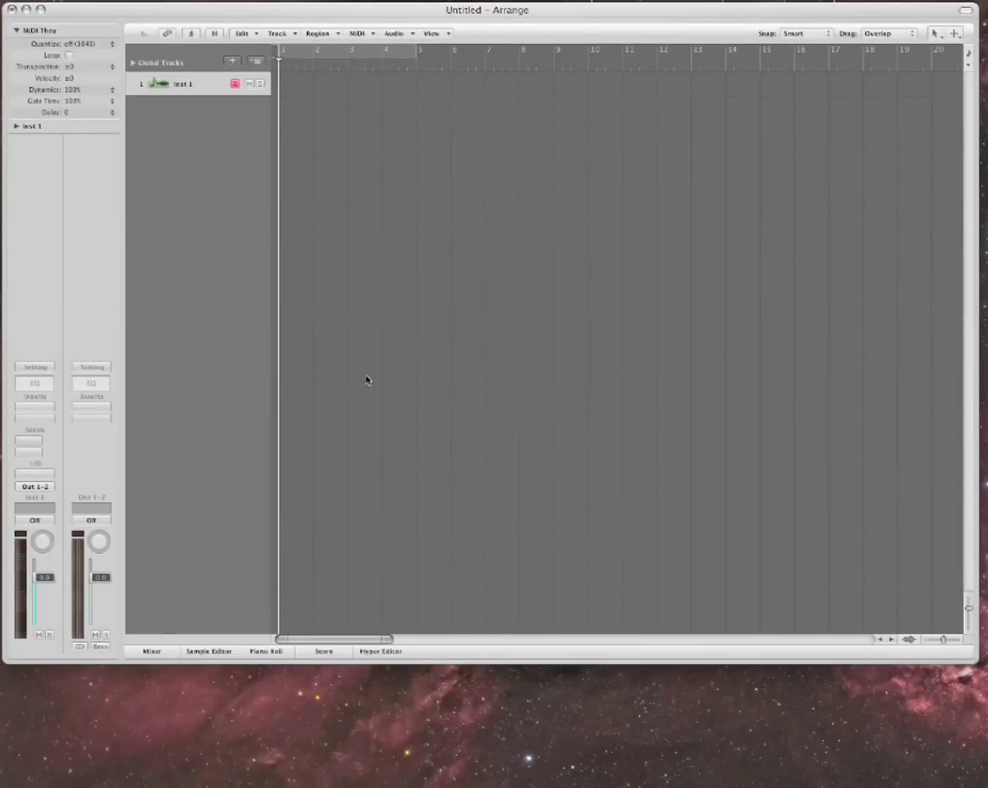
# Insert the EXS24 (Sampler) plug-in on the Inst 1 instrument slot
pyautogui.moveTo(365, 373); pyautogui.dragTo(481, 460)
pyautogui.click(53, 474)
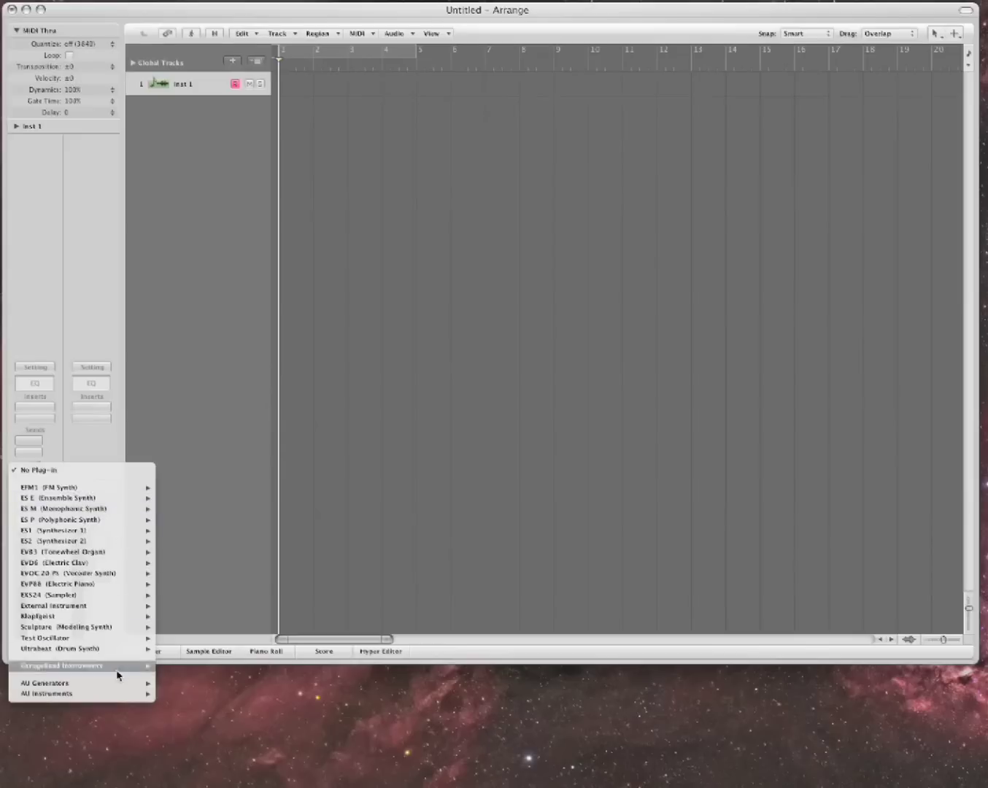
pyautogui.moveTo(116, 694)
pyautogui.moveTo(227, 727)
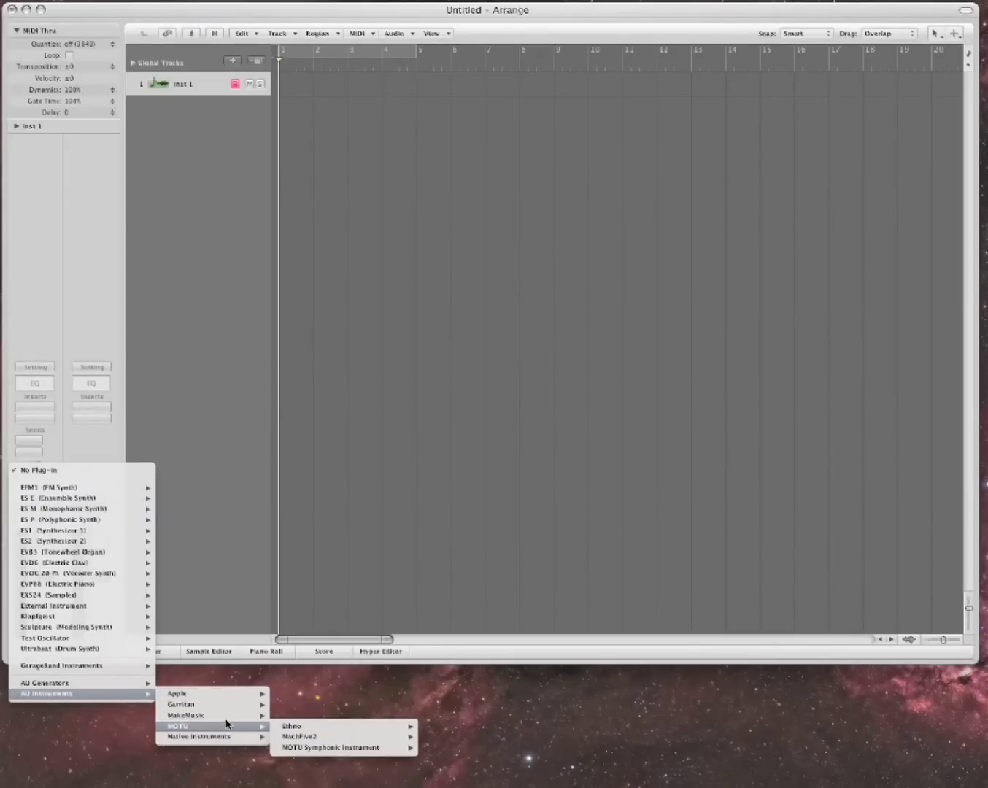
pyautogui.moveTo(98, 597)
pyautogui.click(95, 596)
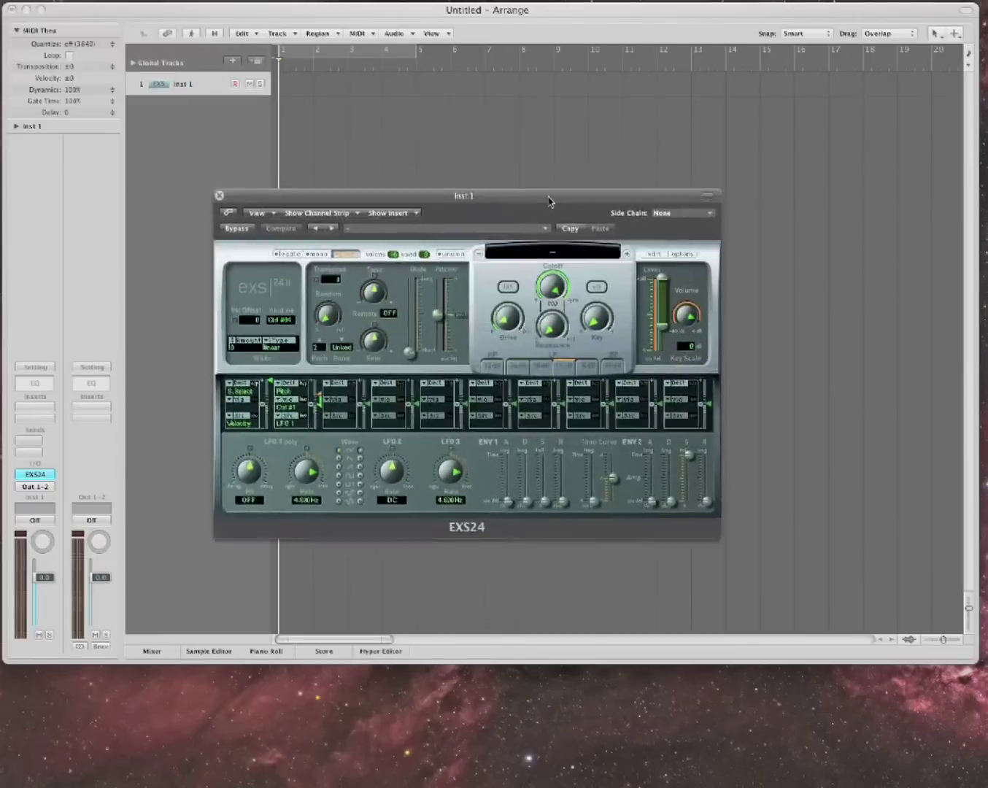
# Browse the EXS24 instrument list in the Vienna Symphonic Library without loading anything
pyautogui.moveTo(550, 202); pyautogui.dragTo(523, 193)
pyautogui.click(522, 246)
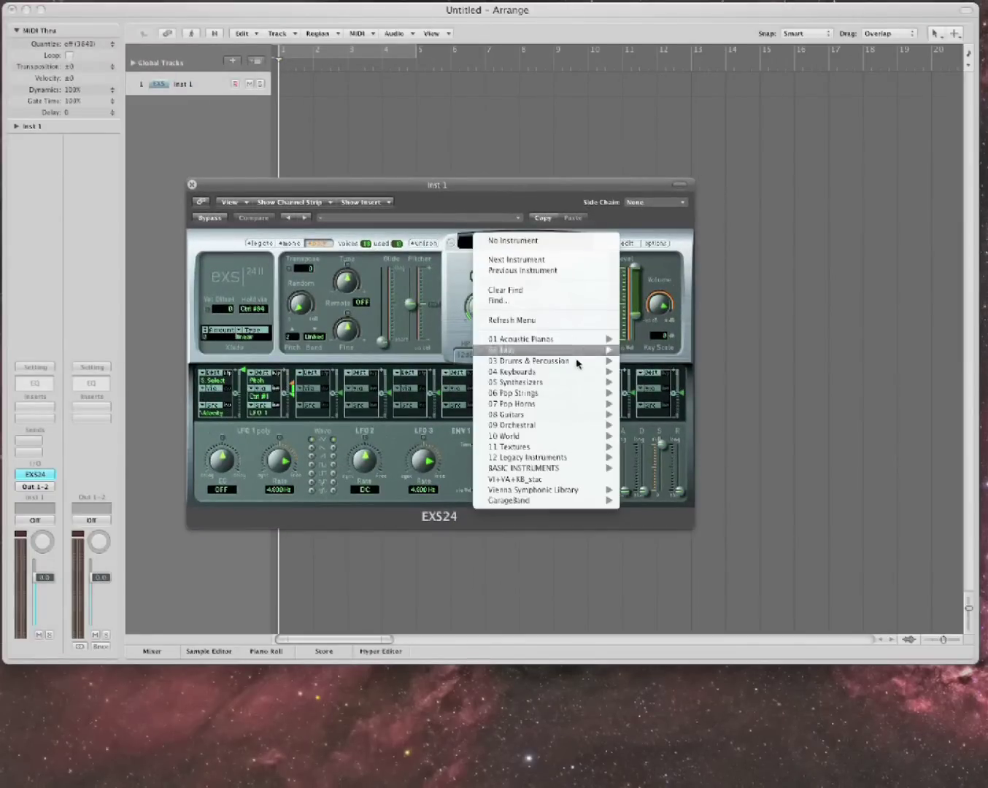
pyautogui.moveTo(565, 491)
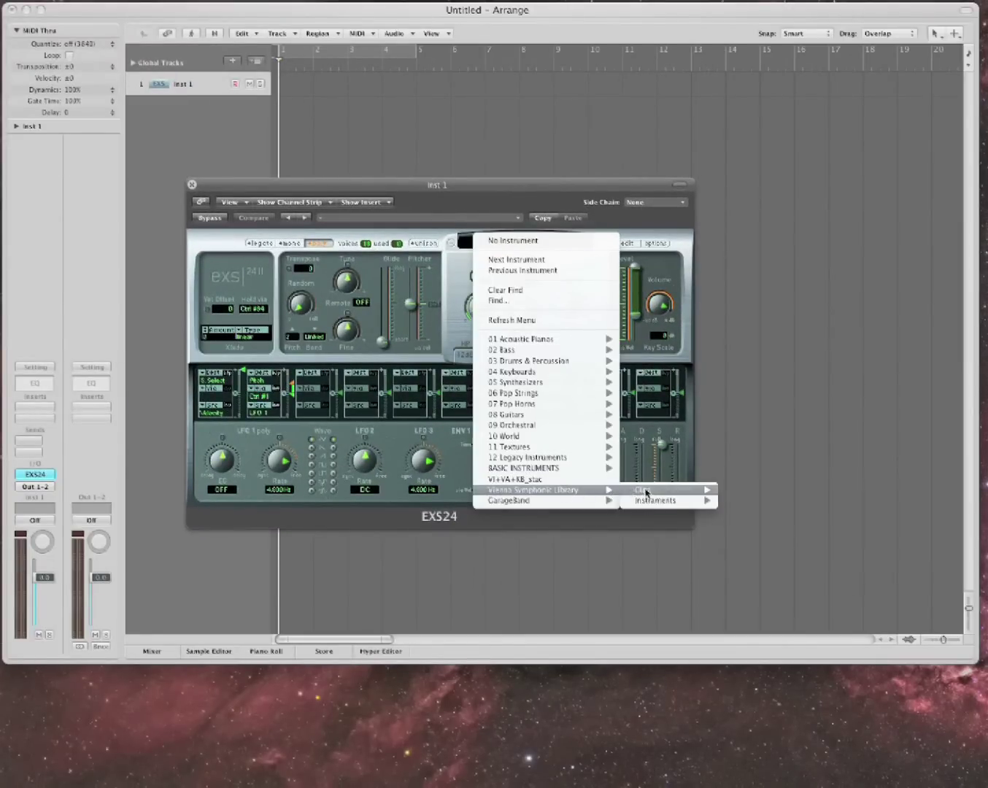
pyautogui.moveTo(657, 492)
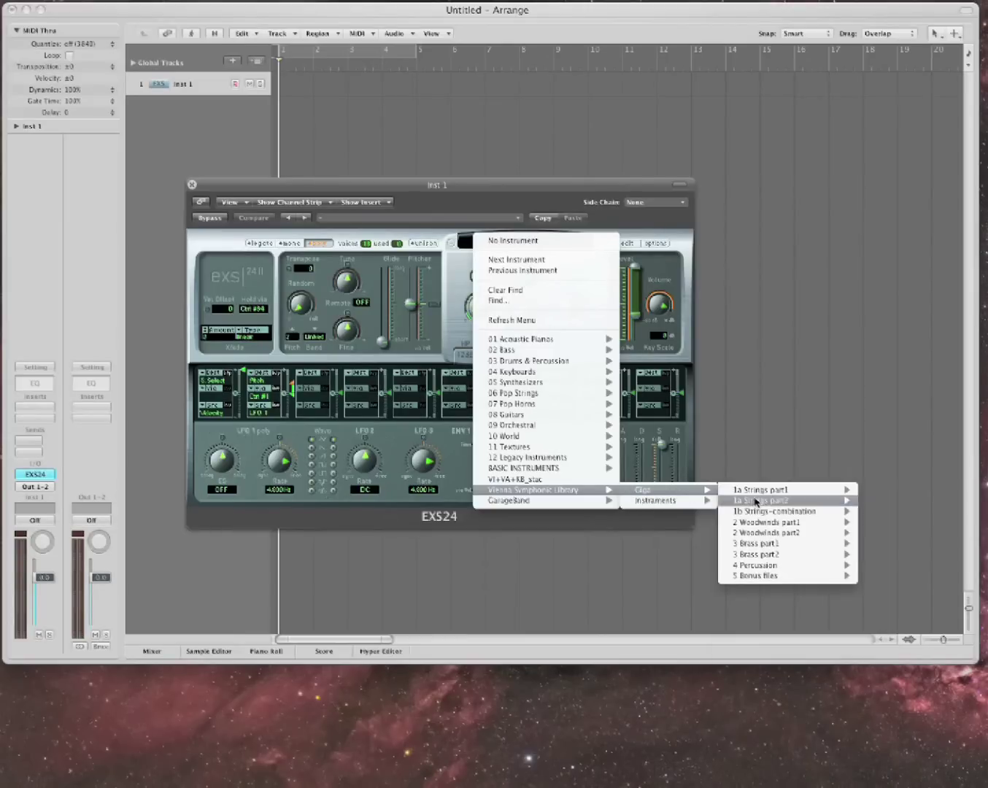
pyautogui.moveTo(754, 503)
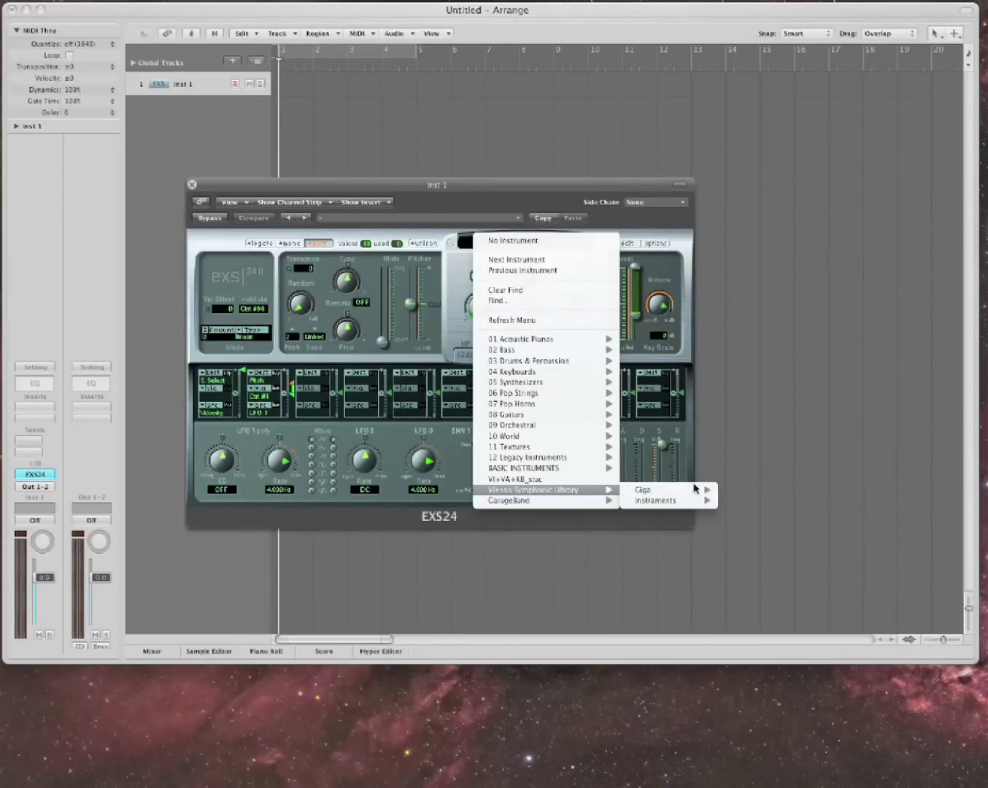
pyautogui.click(565, 187)
pyautogui.moveTo(525, 186); pyautogui.dragTo(375, 171)
# Load VI-14_0'3s_4Lay-mod from Vienna Giga 1a Strings part1 01 VIOLIN-ENS_standard.bk
pyautogui.click(388, 230)
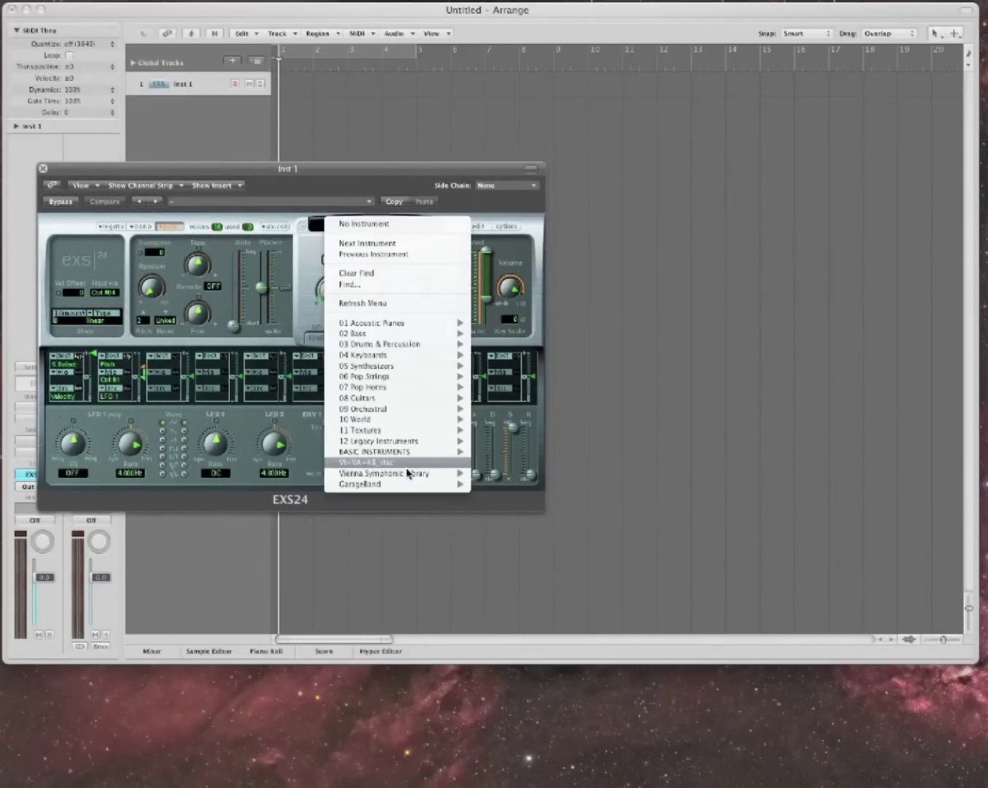
pyautogui.moveTo(403, 472)
pyautogui.moveTo(503, 475)
pyautogui.moveTo(597, 474)
pyautogui.moveTo(731, 475)
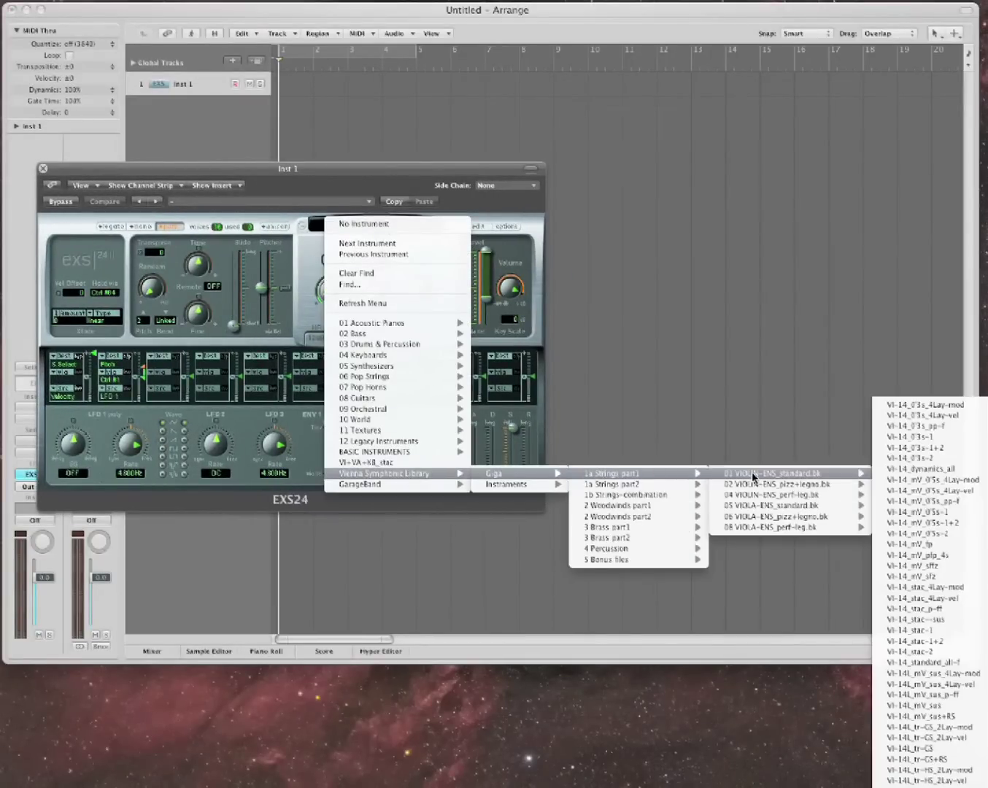
pyautogui.click(927, 407)
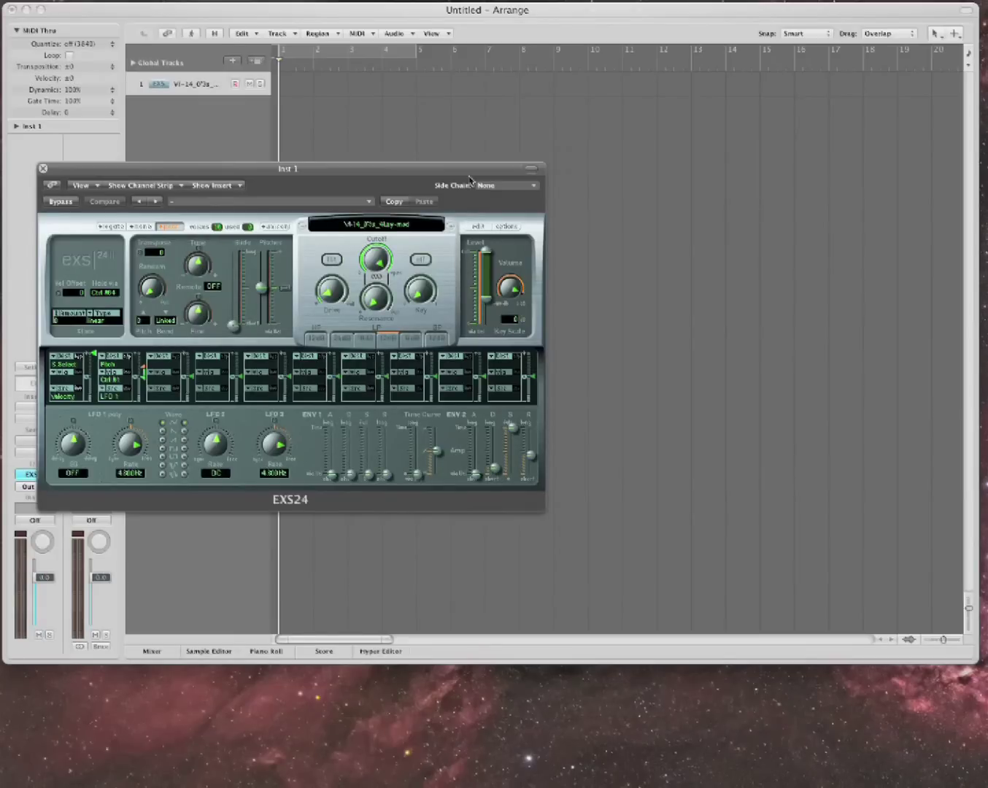
pyautogui.moveTo(461, 173); pyautogui.dragTo(798, 208)
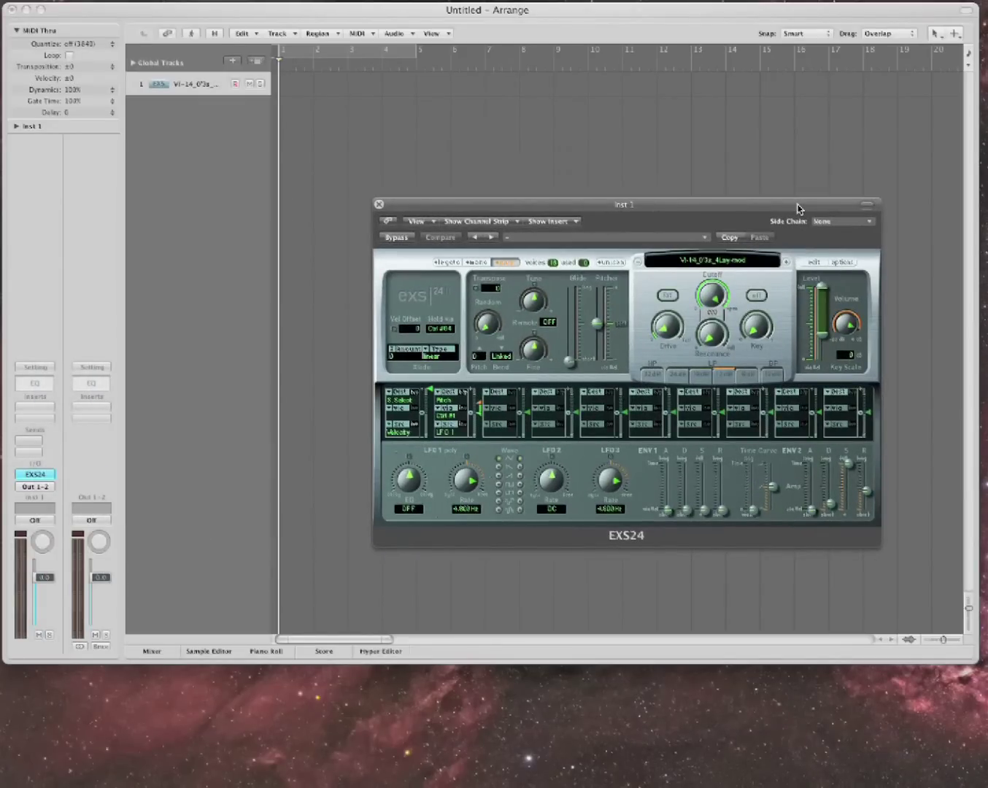
# Show the Caps Lock keyboard and play G, J, L, K, G to audition the violin
pyautogui.press('capslock')
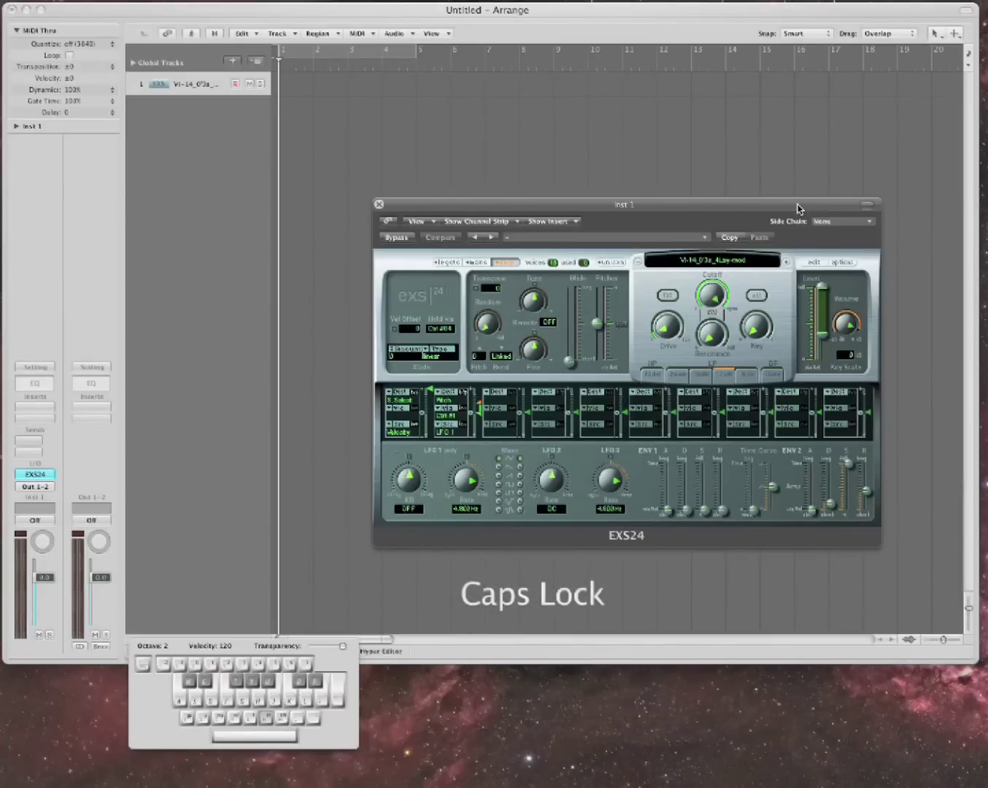
pyautogui.moveTo(272, 646); pyautogui.dragTo(301, 544)
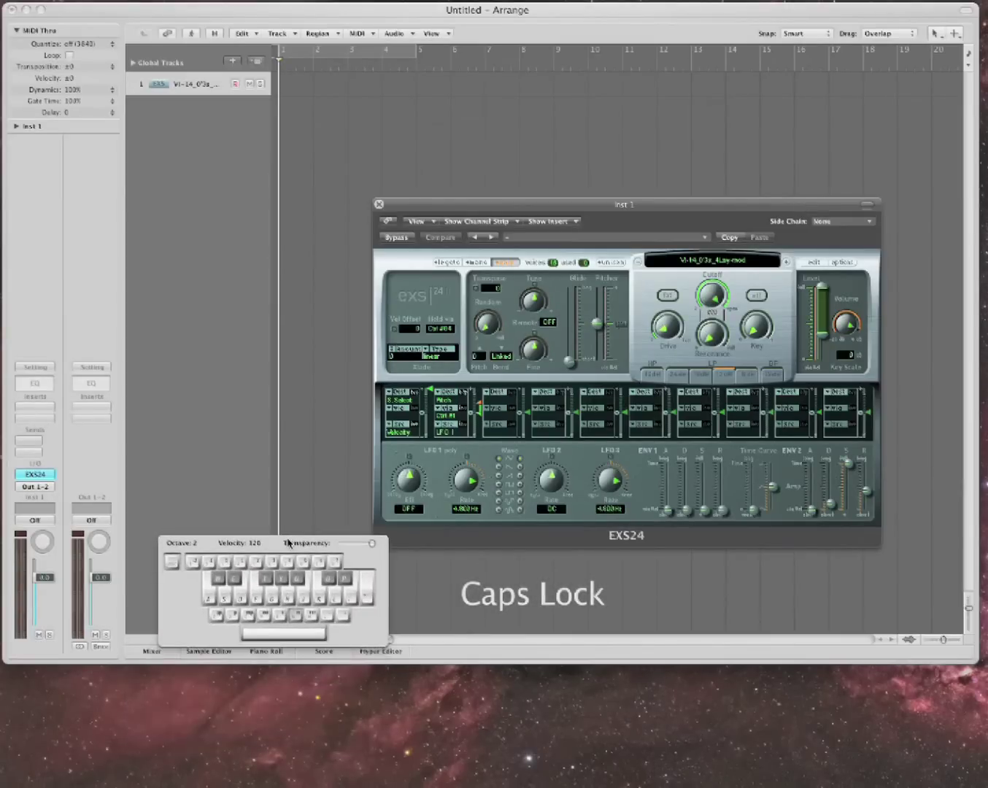
pyautogui.press('g')
pyautogui.press('j')
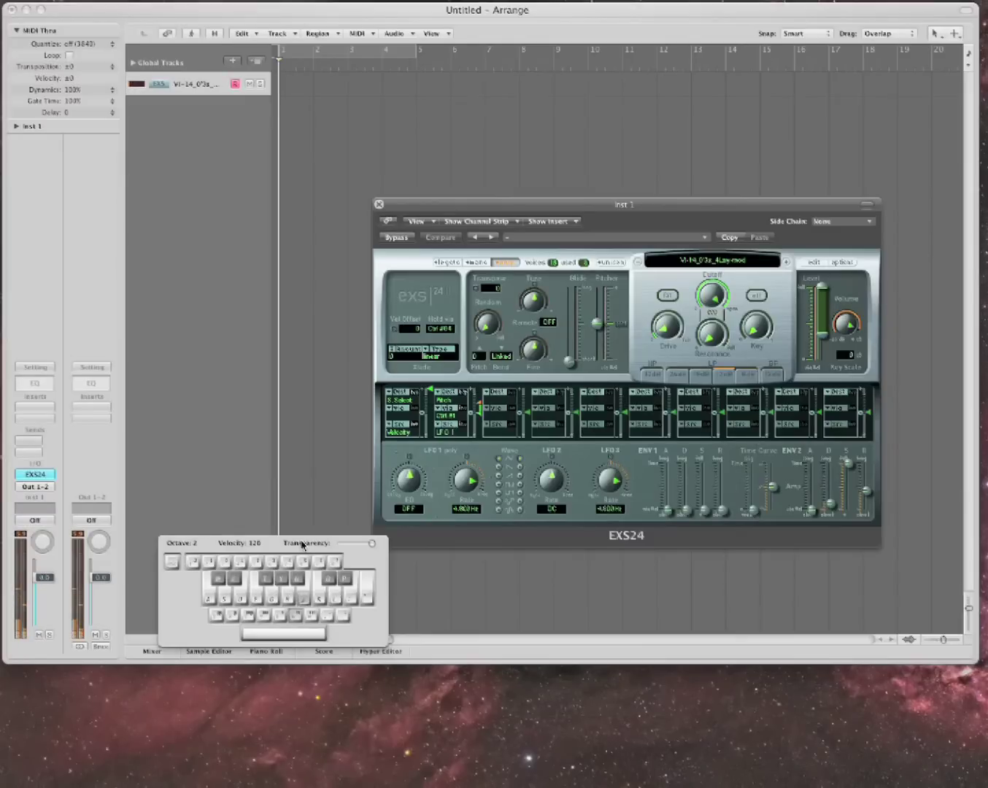
pyautogui.press('l')
pyautogui.press('k')
pyautogui.press('g')
pyautogui.moveTo(726, 209); pyautogui.dragTo(446, 170)
pyautogui.press('capslock')
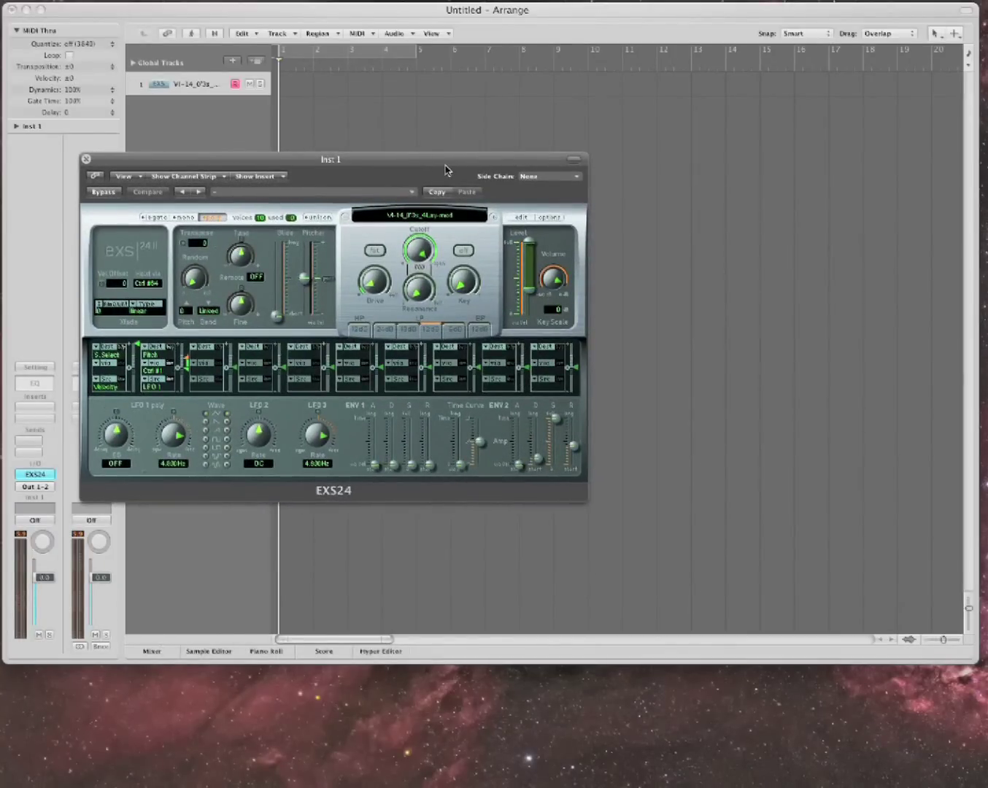
pyautogui.press('capslock')
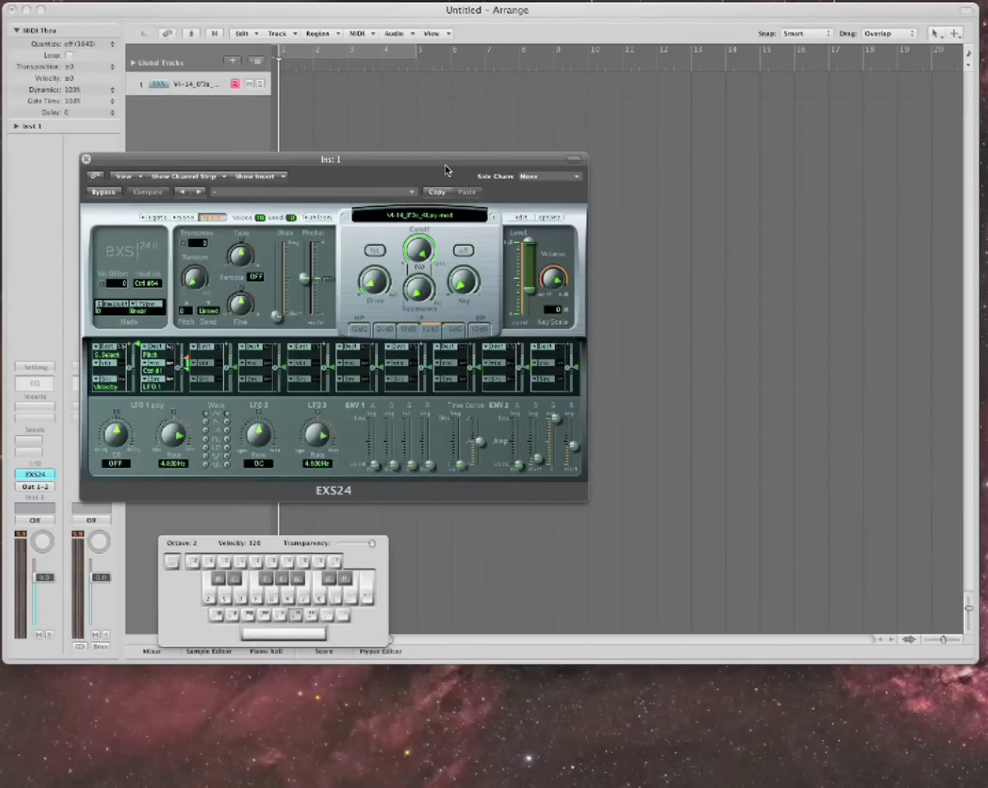
# Load the 105 HO-4_REPETITION_fast horn instrument from the Vienna 5 Bonus files
pyautogui.click(427, 216)
pyautogui.moveTo(429, 215)
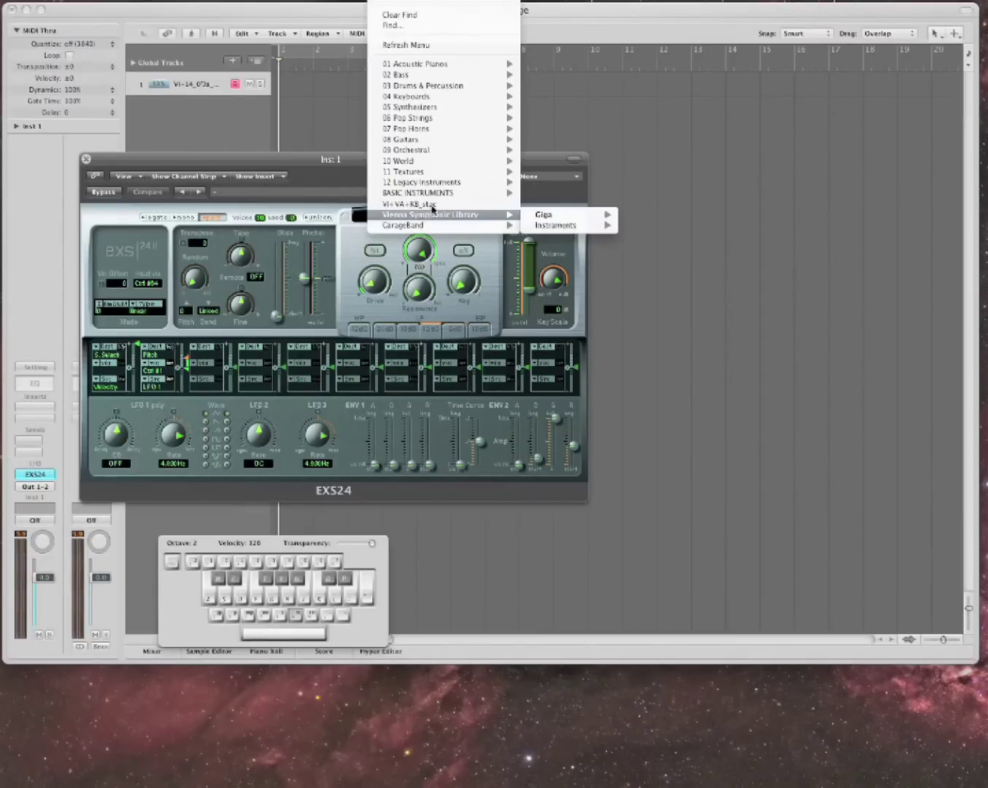
pyautogui.moveTo(560, 220)
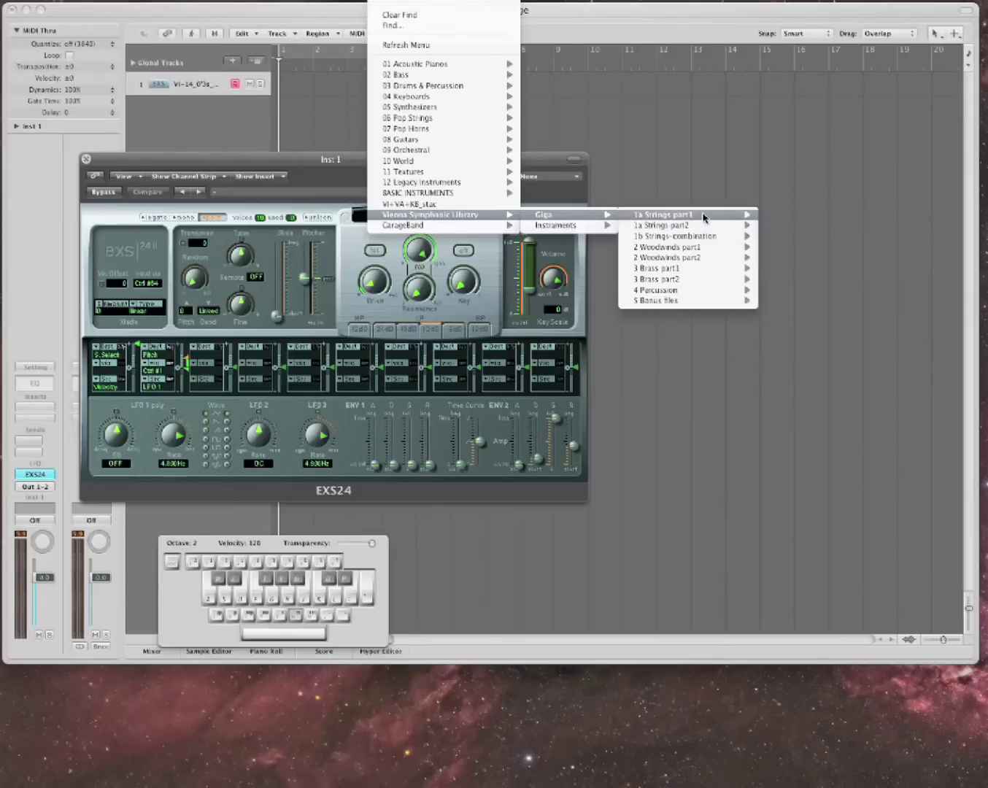
pyautogui.moveTo(707, 216)
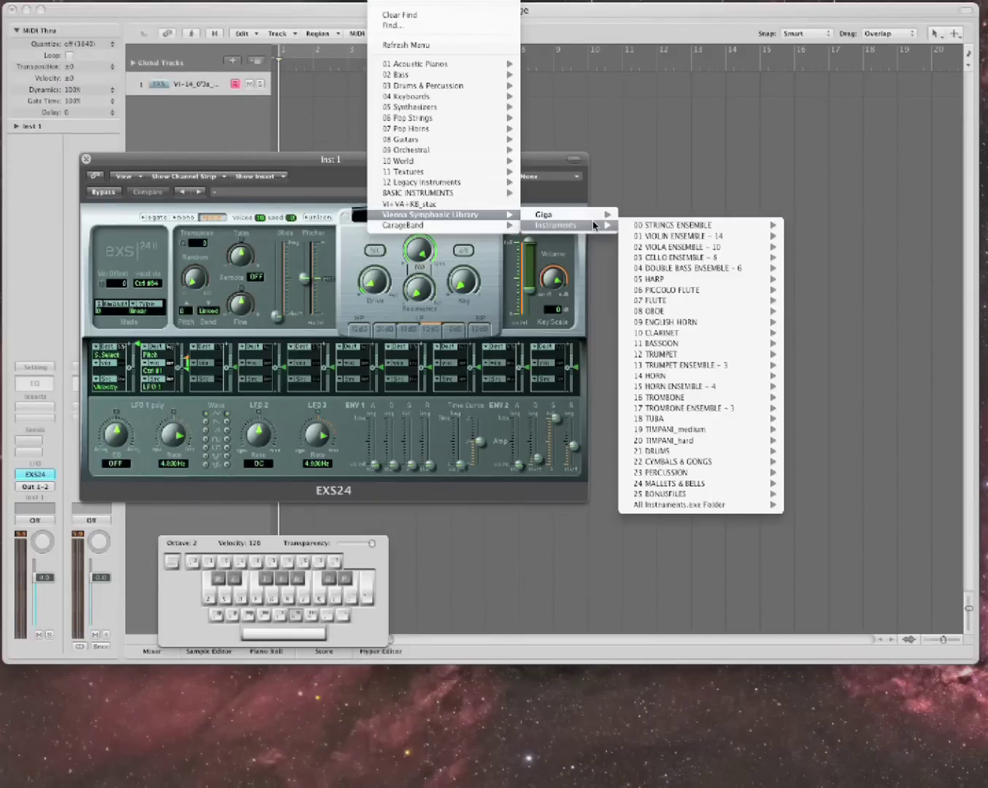
pyautogui.moveTo(687, 301)
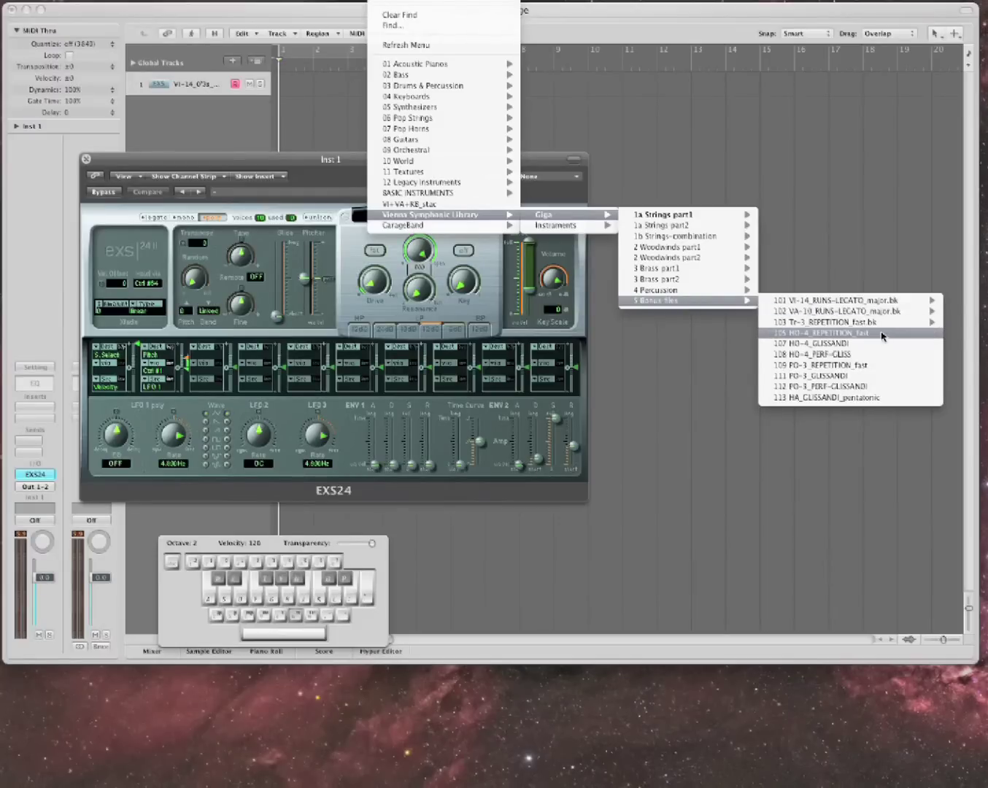
pyautogui.click(917, 335)
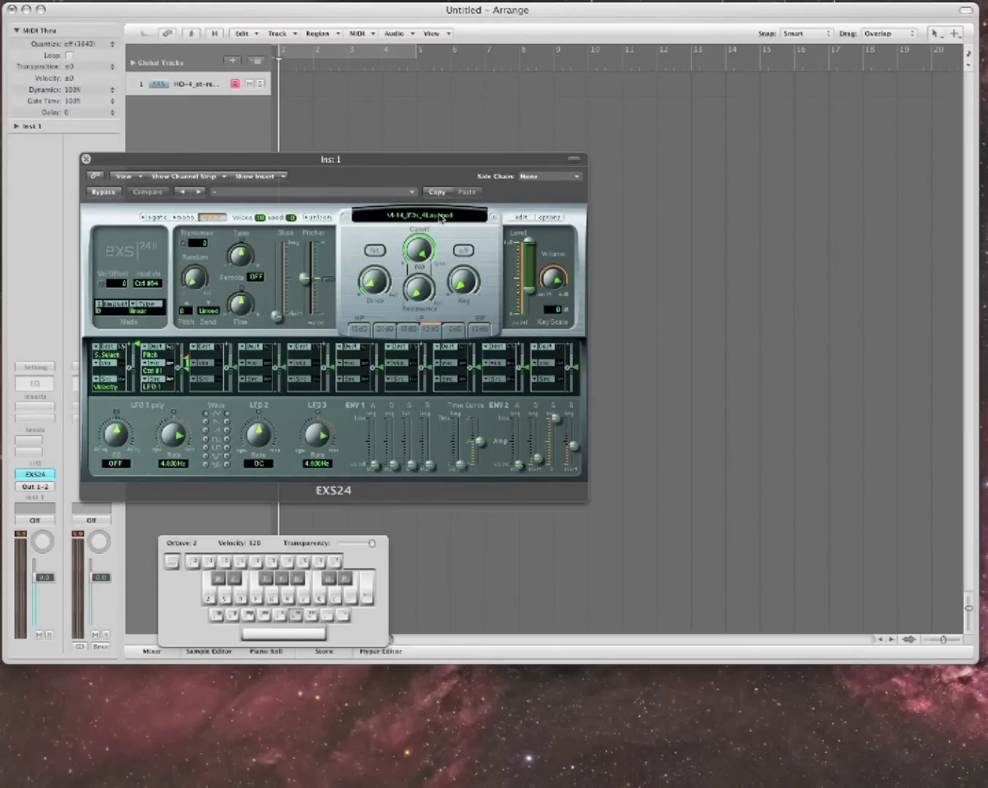
# Load the 0000 patch of the HO-4 horn repetitions
pyautogui.click(451, 215)
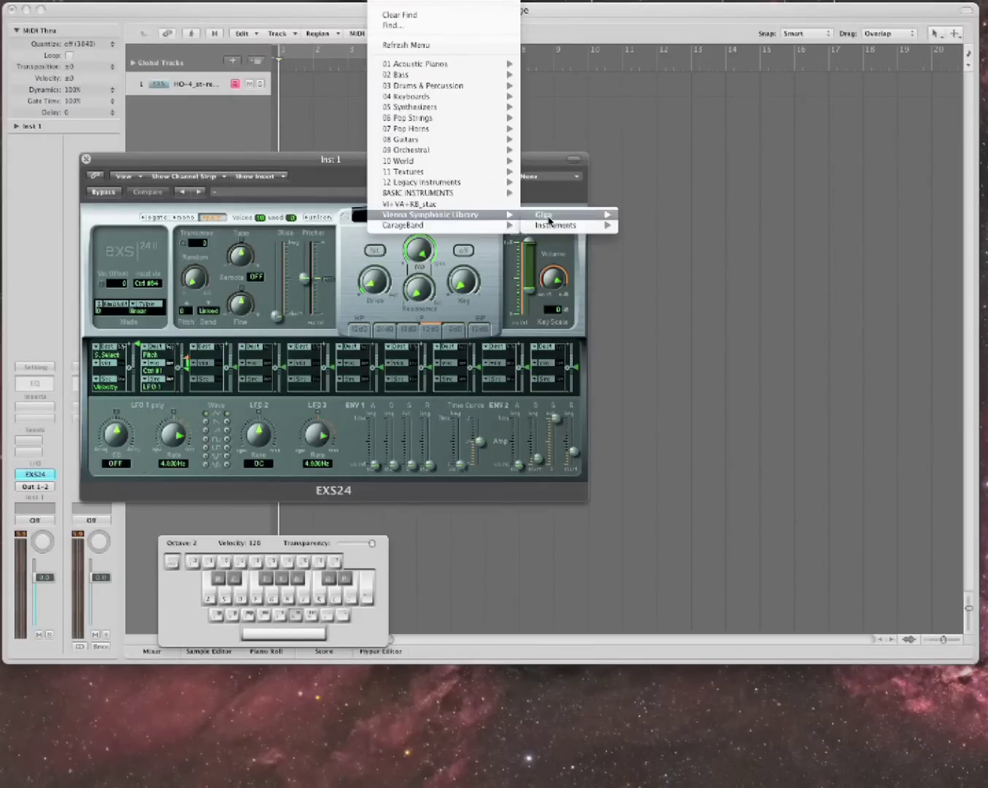
pyautogui.moveTo(672, 300)
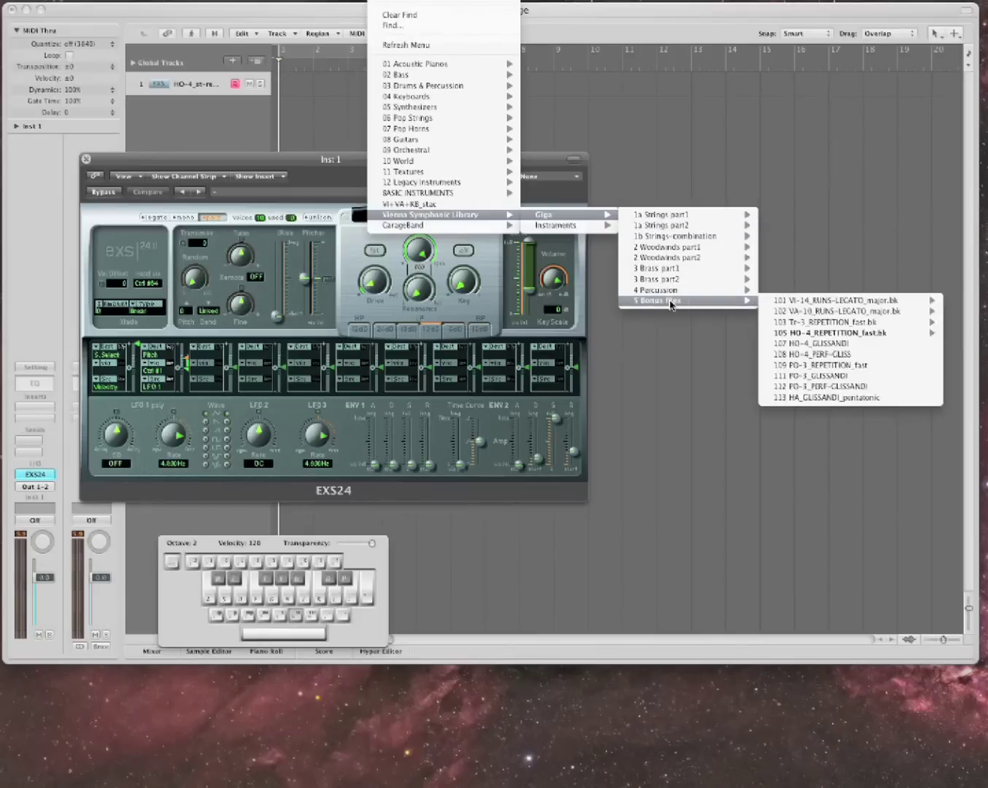
pyautogui.moveTo(848, 335)
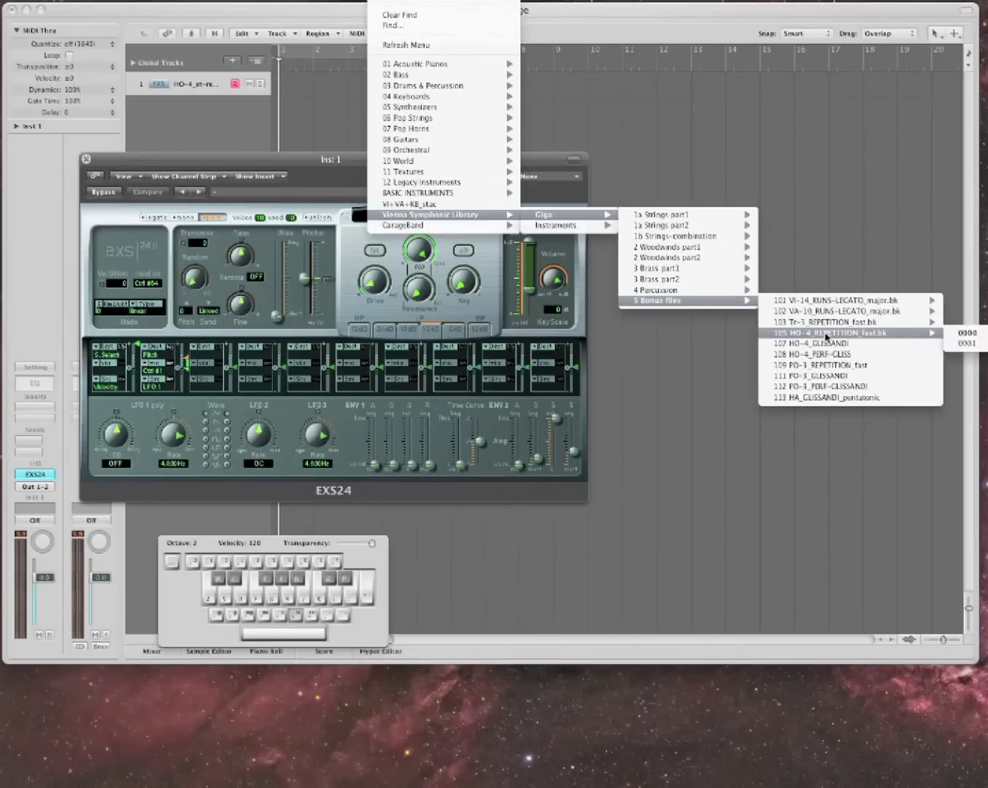
pyautogui.click(960, 335)
pyautogui.moveTo(438, 164); pyautogui.dragTo(140, 170)
# Load the single HO-4_st-rep9_16 fast-repetition horn sample into the EXS24
pyautogui.click(136, 220)
pyautogui.moveTo(150, 222)
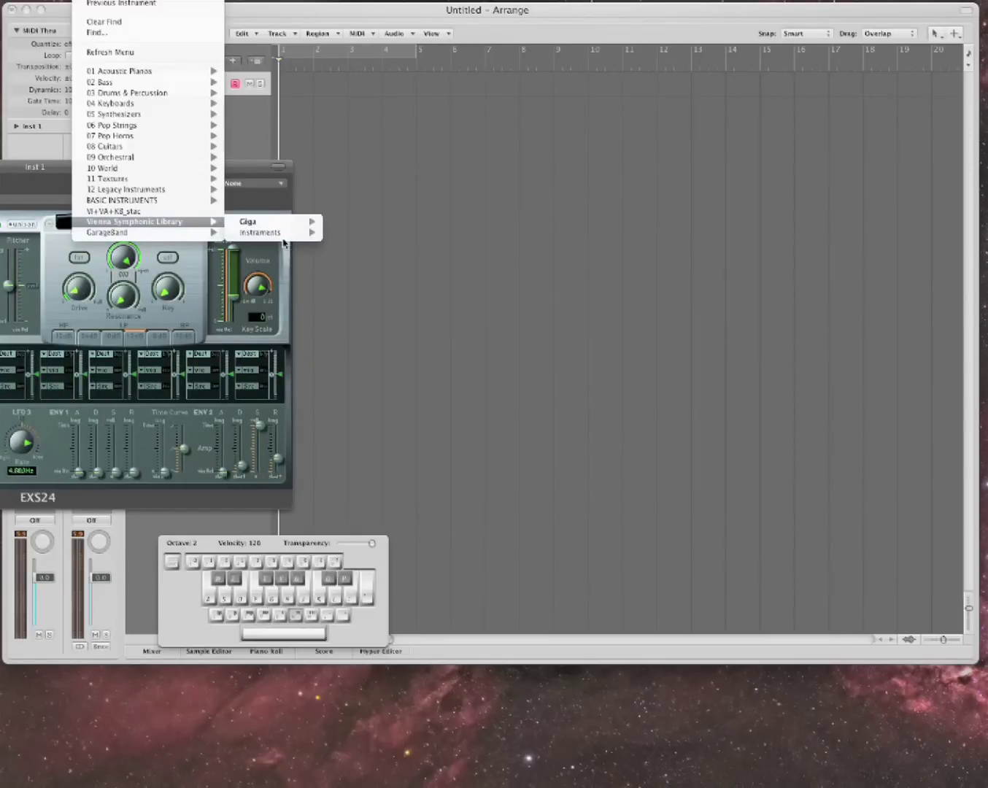
pyautogui.moveTo(287, 232)
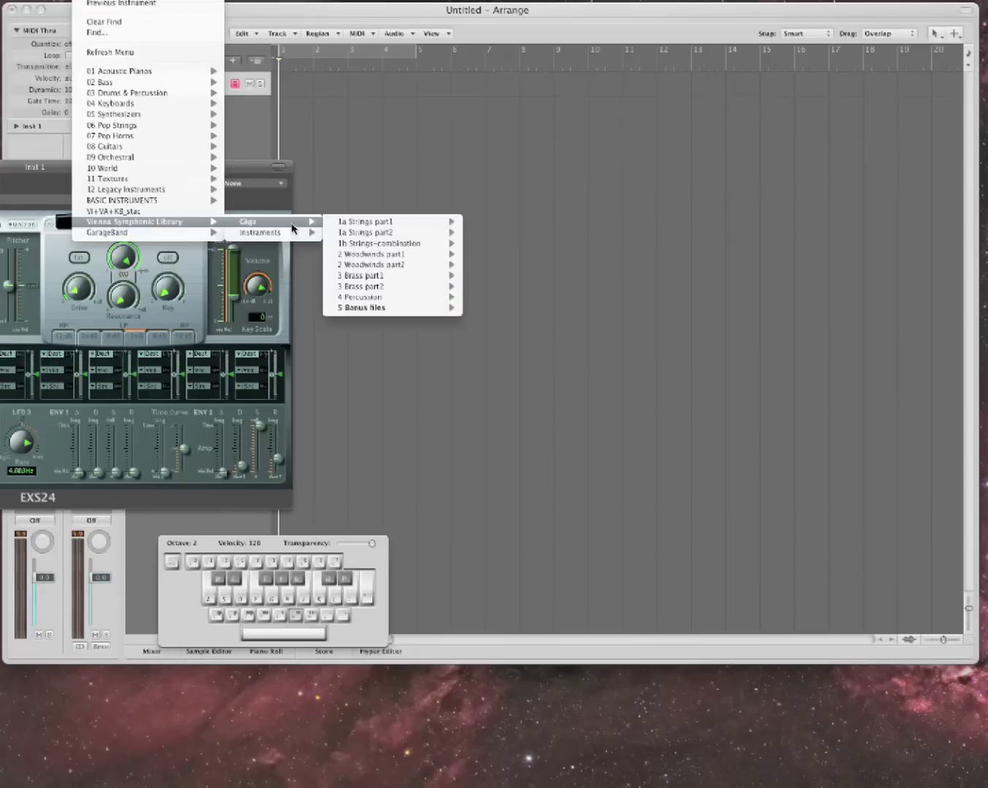
pyautogui.moveTo(380, 306)
pyautogui.moveTo(528, 341)
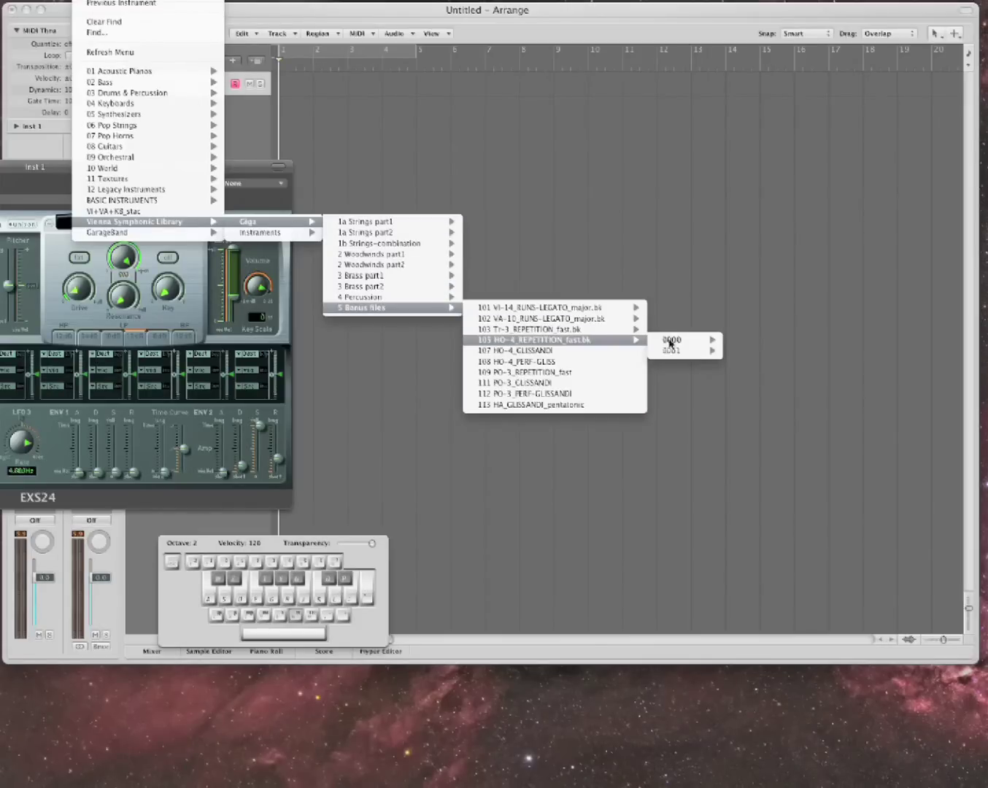
pyautogui.moveTo(696, 342)
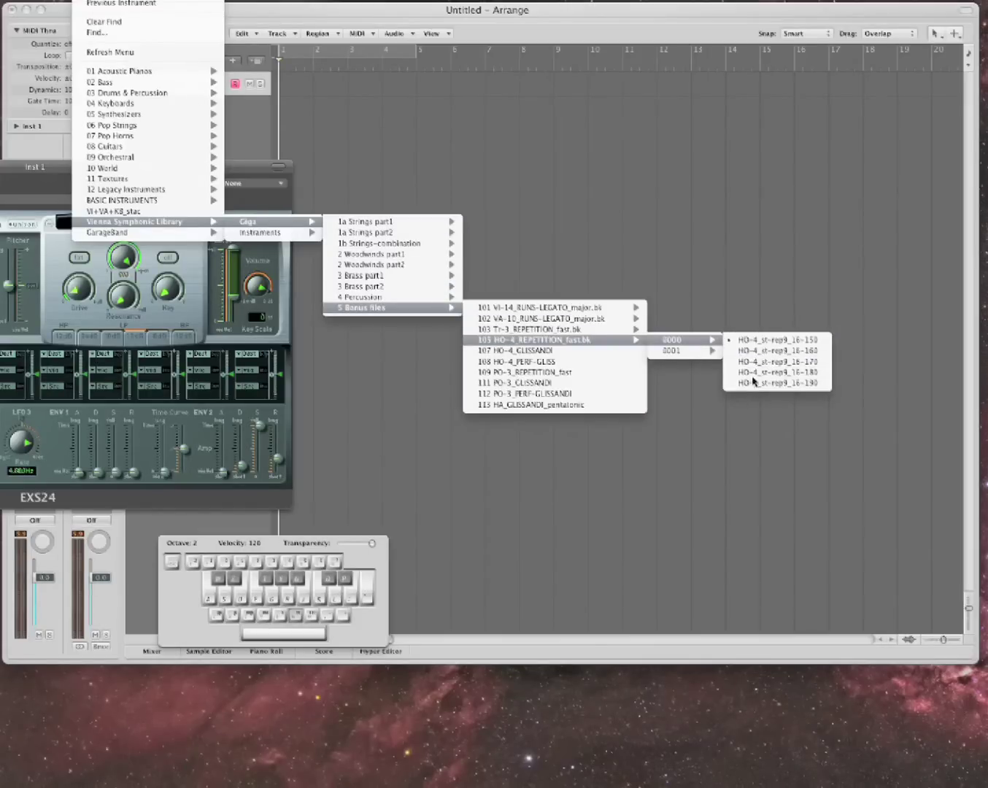
pyautogui.click(697, 299)
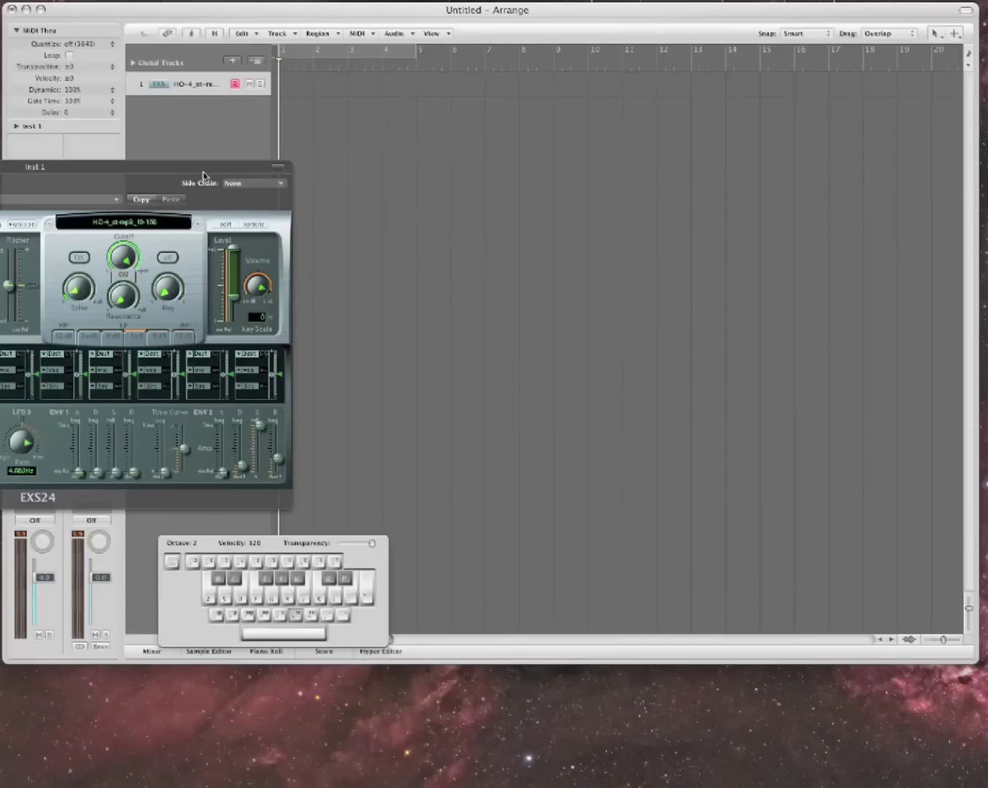
pyautogui.moveTo(200, 168); pyautogui.dragTo(621, 175)
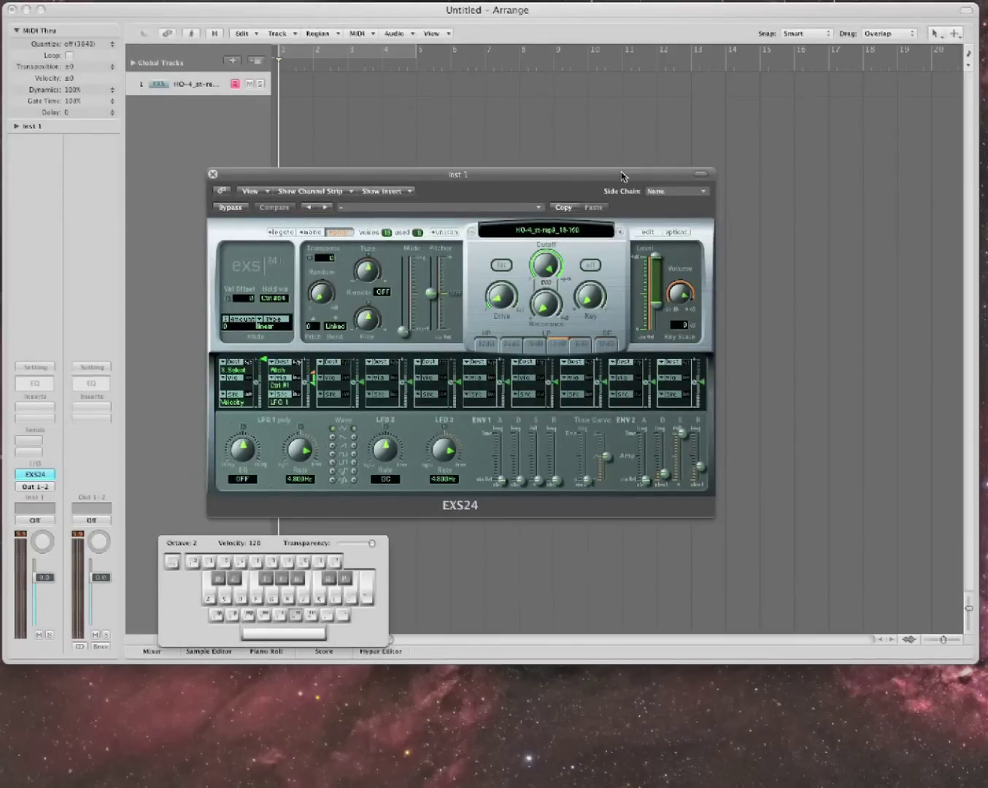
# Play H, G and F to audition the horn patch
pyautogui.press('h')
pyautogui.press('g')
pyautogui.press('f')
# Load the Tr_mV_perf-leg_f+filter trumpet legato patch and audition it with F and H
pyautogui.click(520, 232)
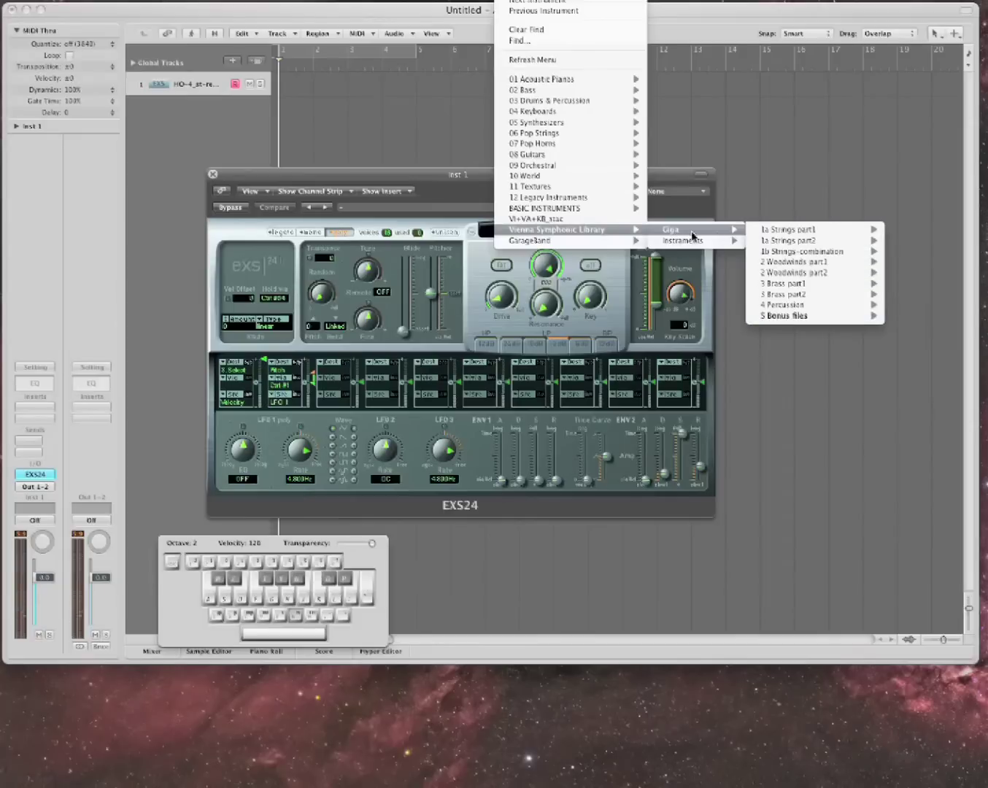
pyautogui.moveTo(779, 286)
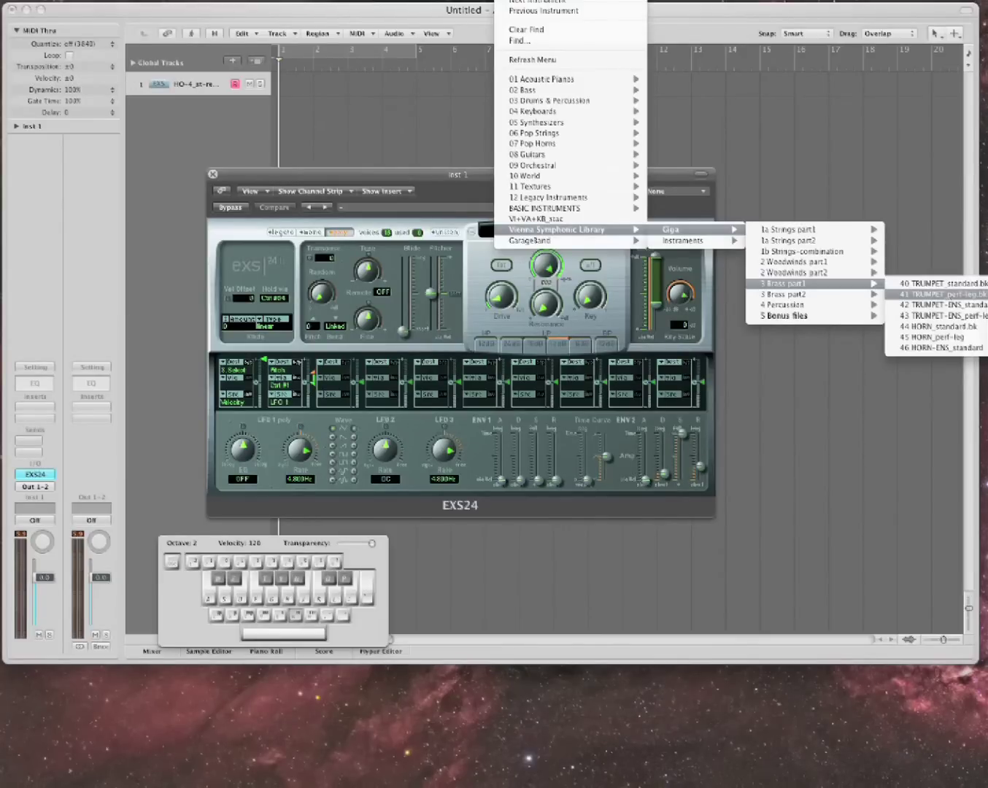
pyautogui.click(948, 294)
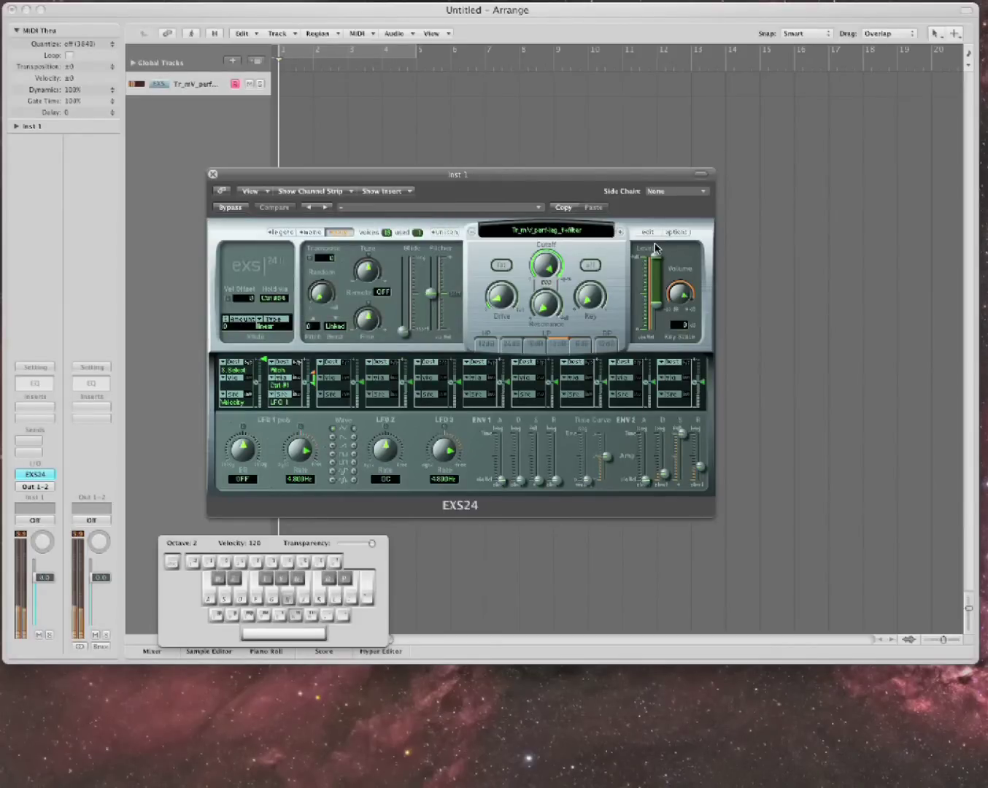
pyautogui.press('f')
pyautogui.press('h')
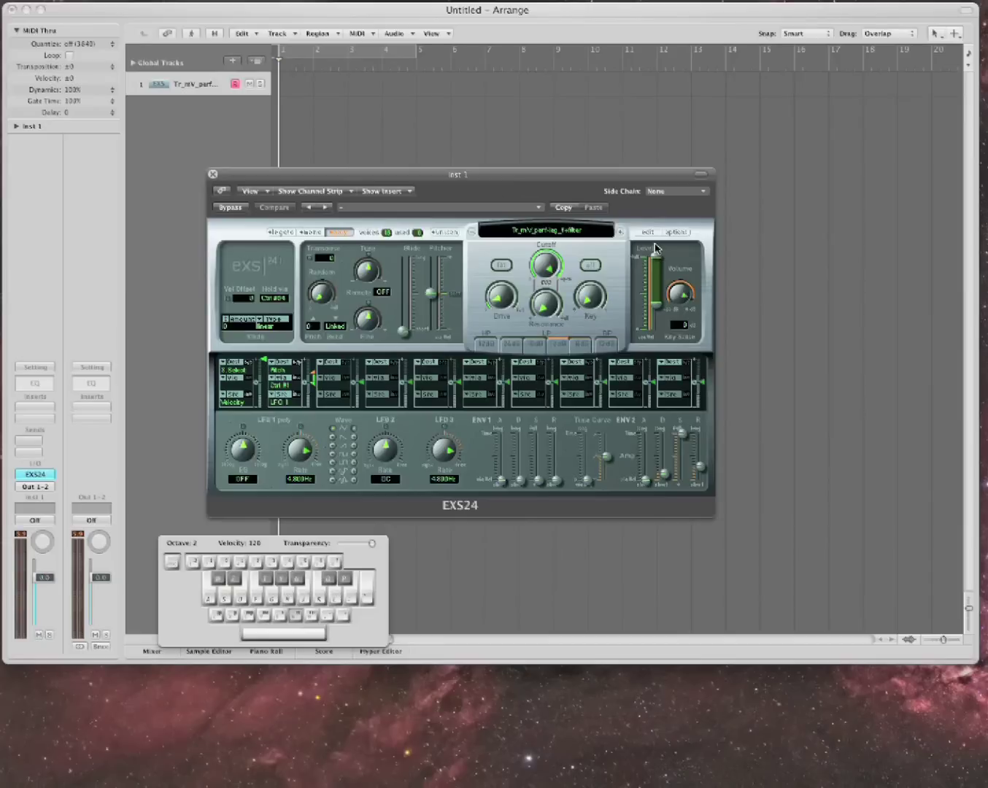
pyautogui.press('capslock')
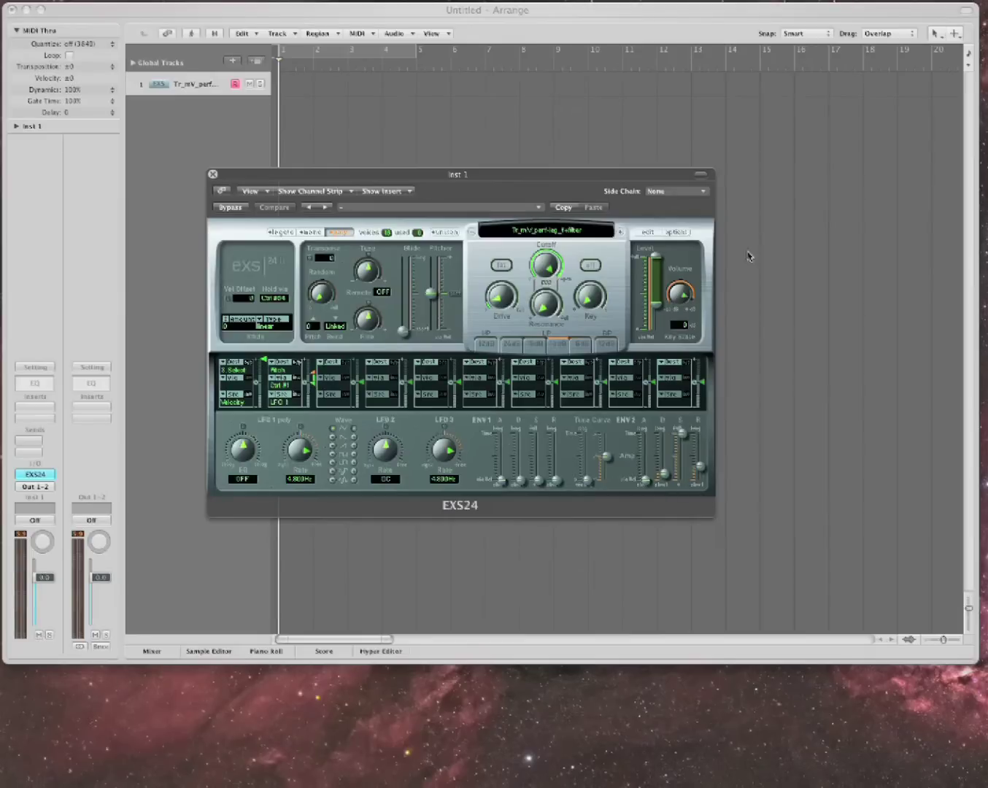
pyautogui.press('capslock')
pyautogui.click(570, 232)
pyautogui.moveTo(601, 237)
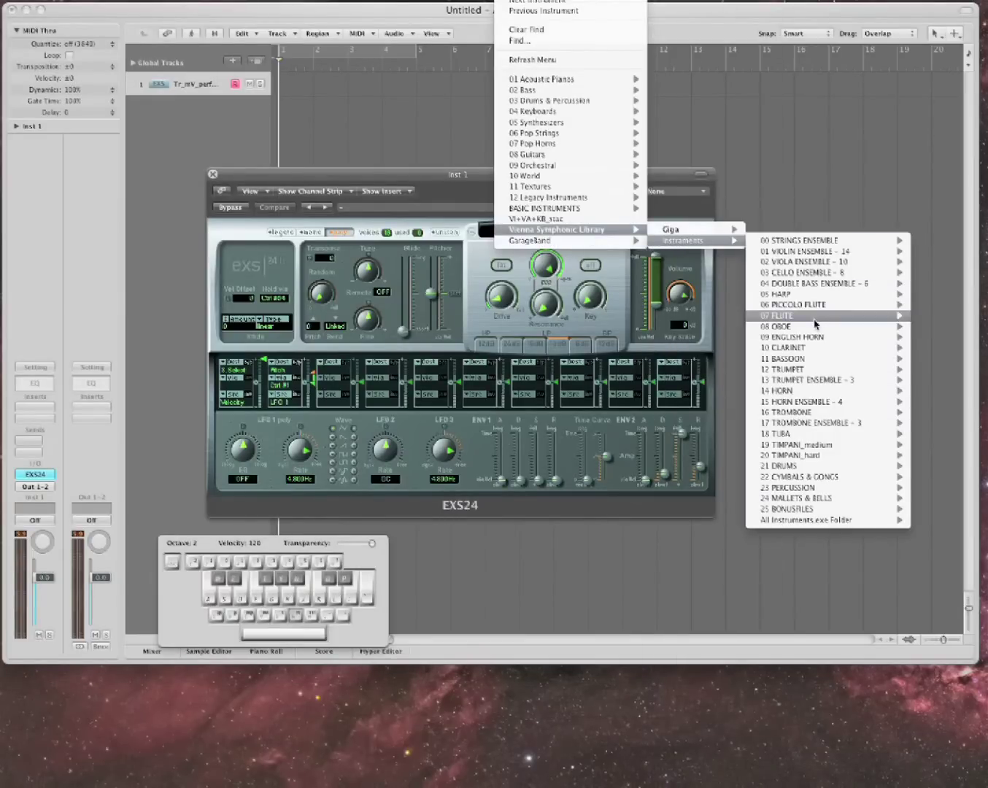
pyautogui.click(799, 205)
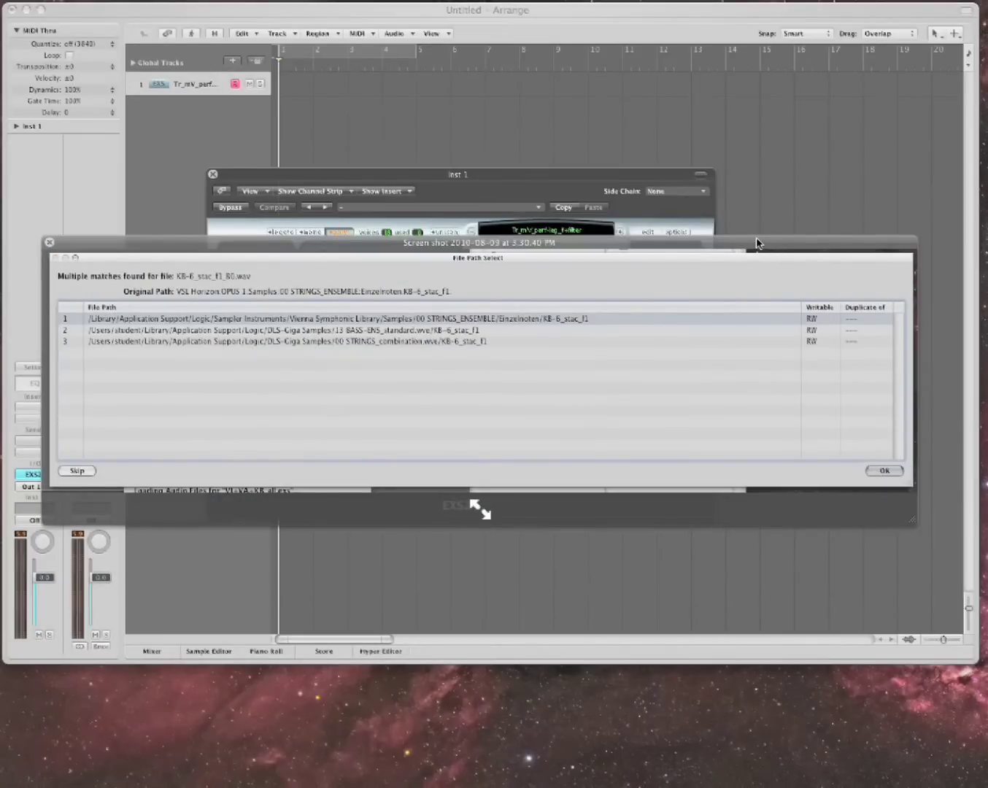
pyautogui.moveTo(755, 243); pyautogui.dragTo(783, 247)
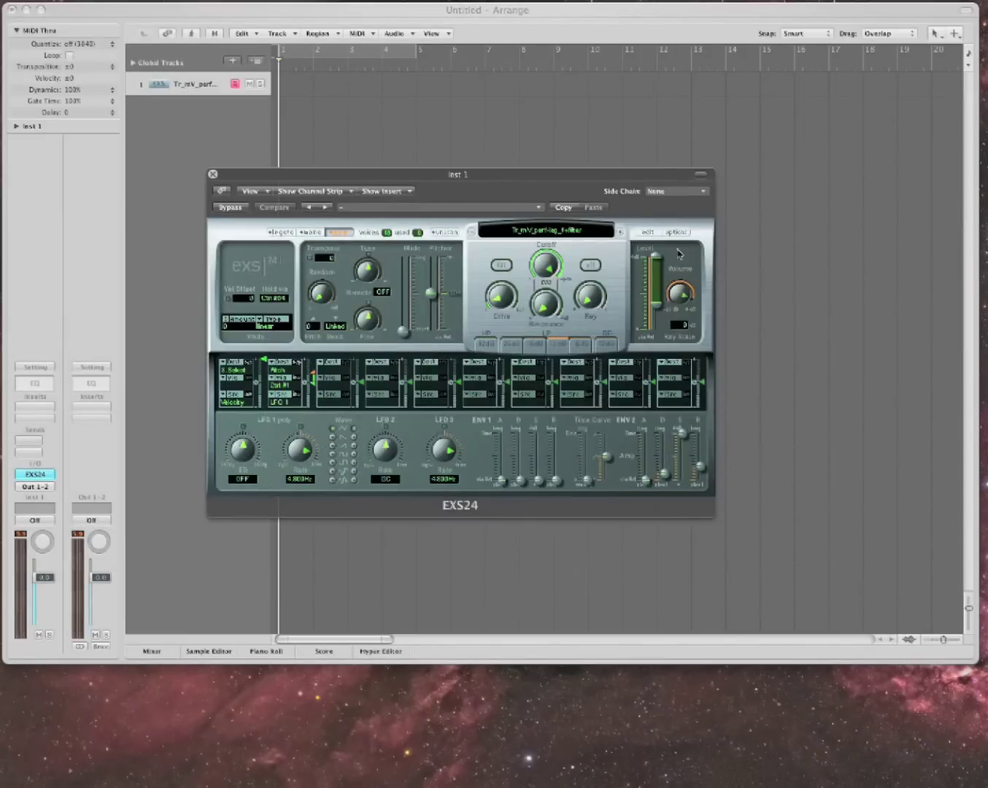
pyautogui.moveTo(594, 177); pyautogui.dragTo(473, 235)
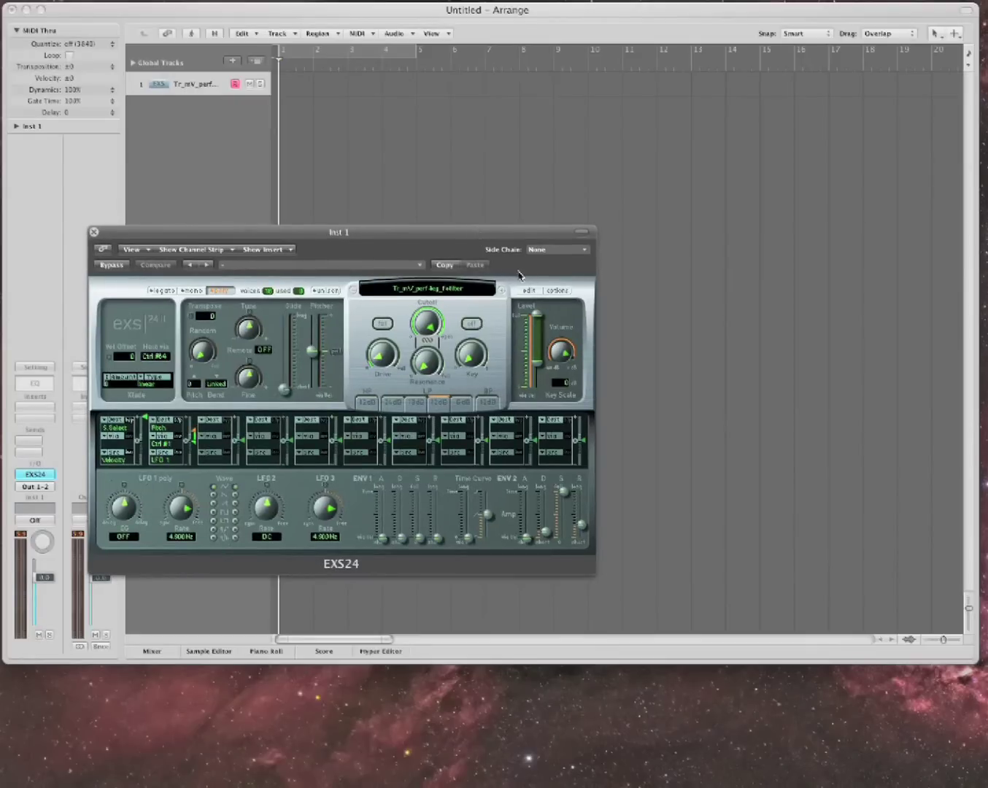
pyautogui.press('capslock')
pyautogui.press('capslock')
pyautogui.press('y')
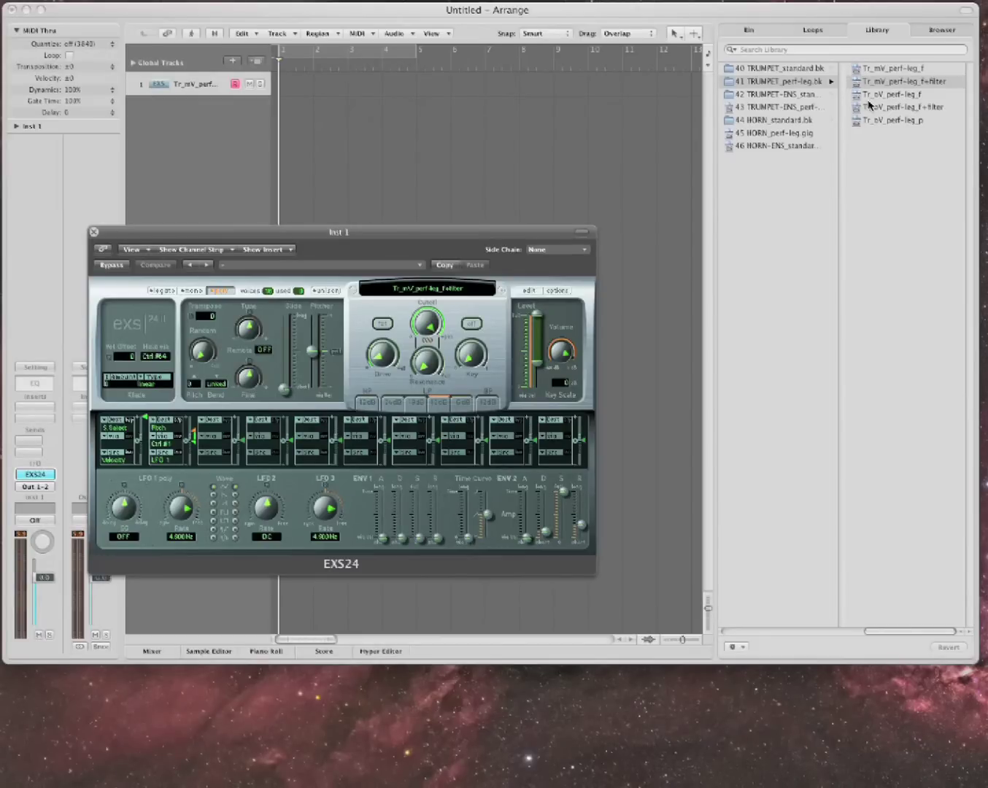
pyautogui.press('y')
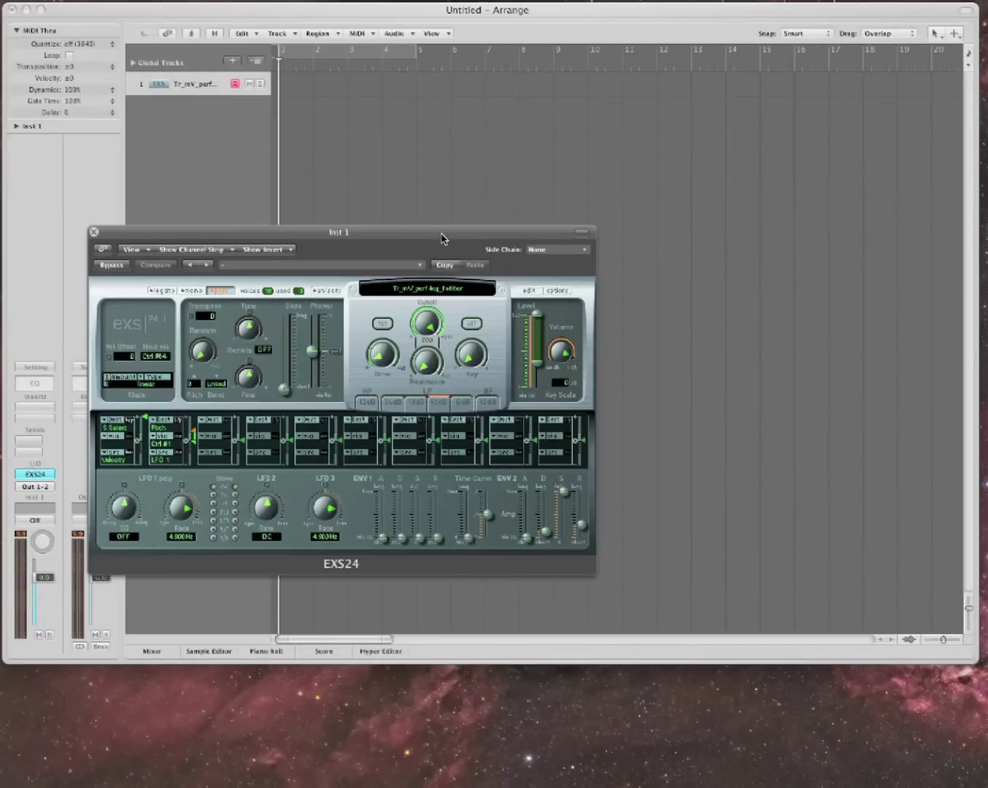
pyautogui.moveTo(440, 234); pyautogui.dragTo(564, 202)
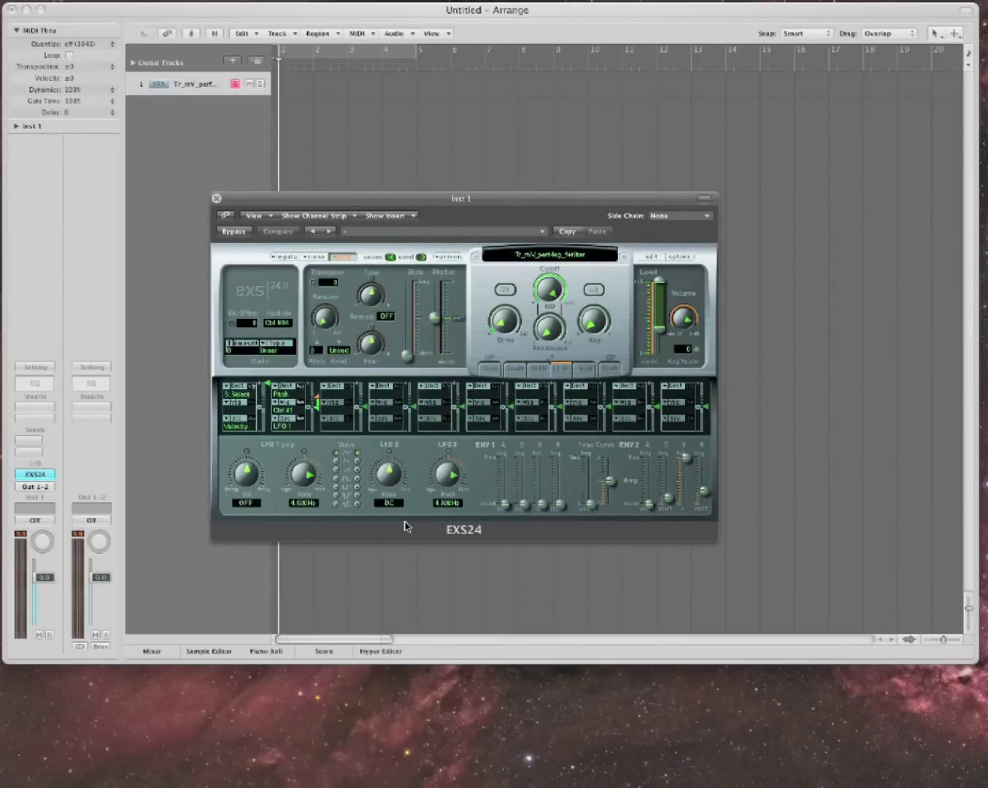
# Enable the EXS24 filter, set cutoff to 89.3% while playing, disable it, and close the window
pyautogui.click(594, 289)
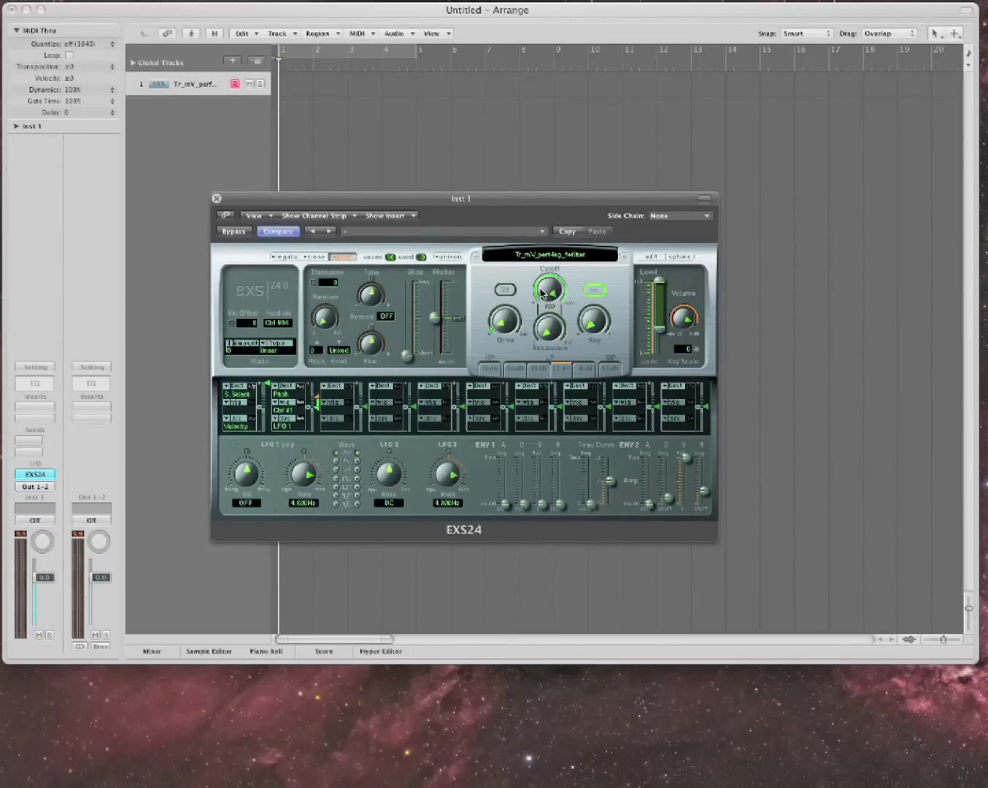
pyautogui.press('capslock')
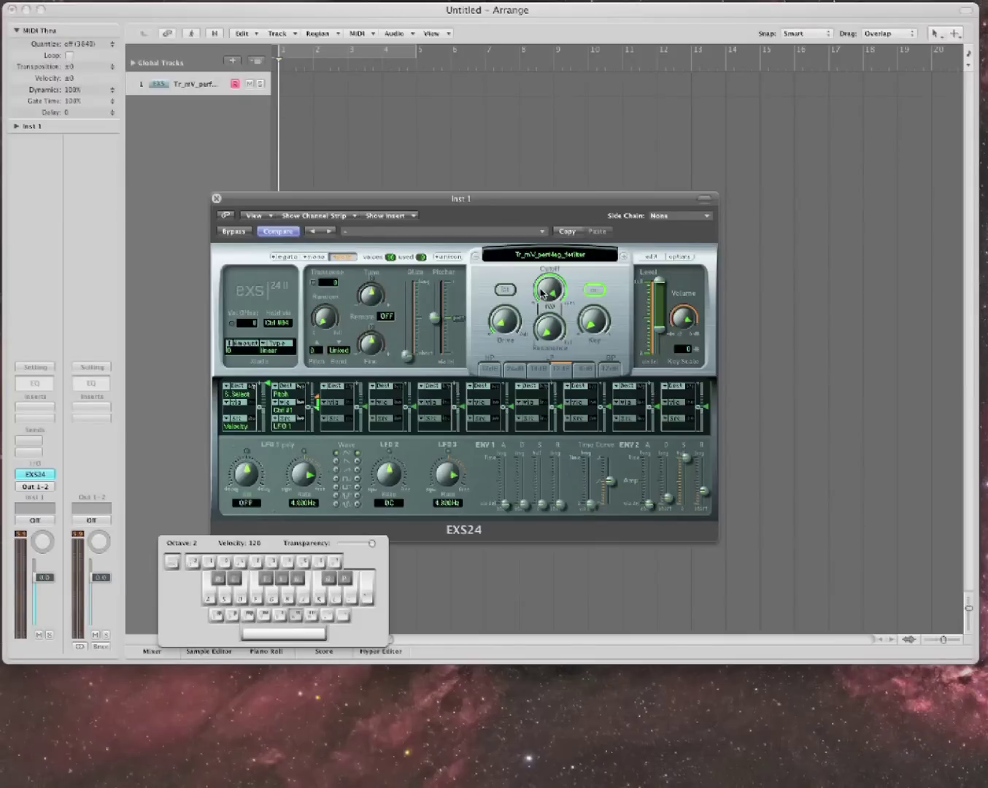
pyautogui.moveTo(541, 291); pyautogui.dragTo(550, 303)
pyautogui.press('h')
pyautogui.click(597, 290)
pyautogui.press('capslock')
pyautogui.moveTo(323, 207); pyautogui.dragTo(391, 199)
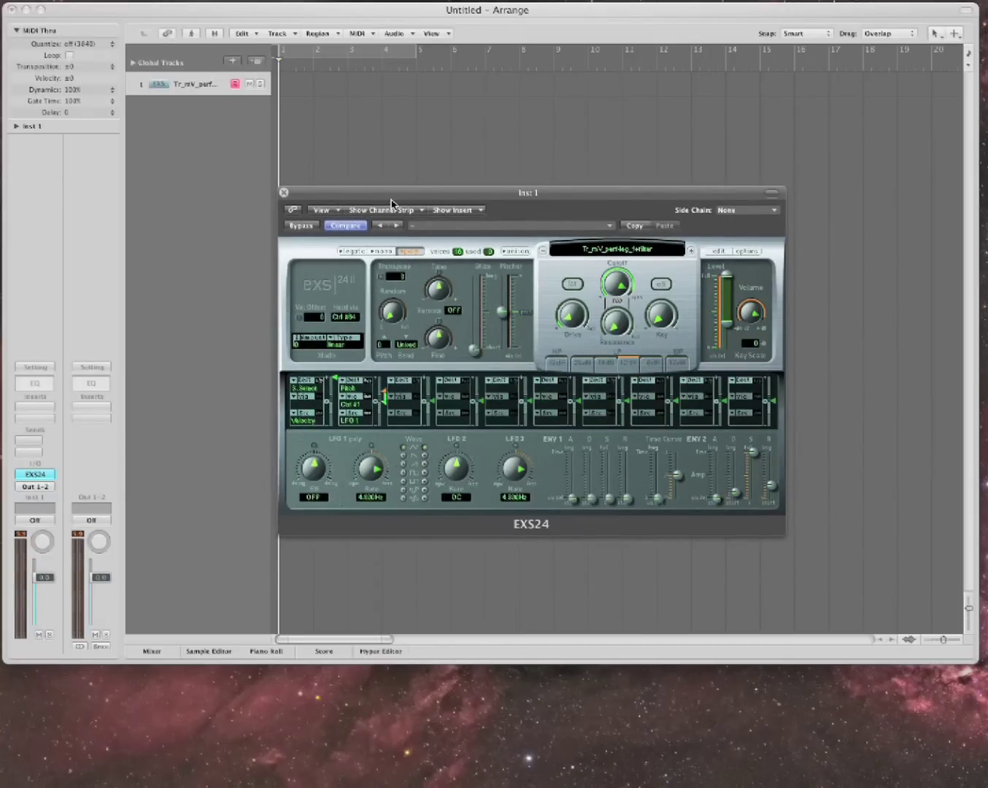
pyautogui.press('super+w')
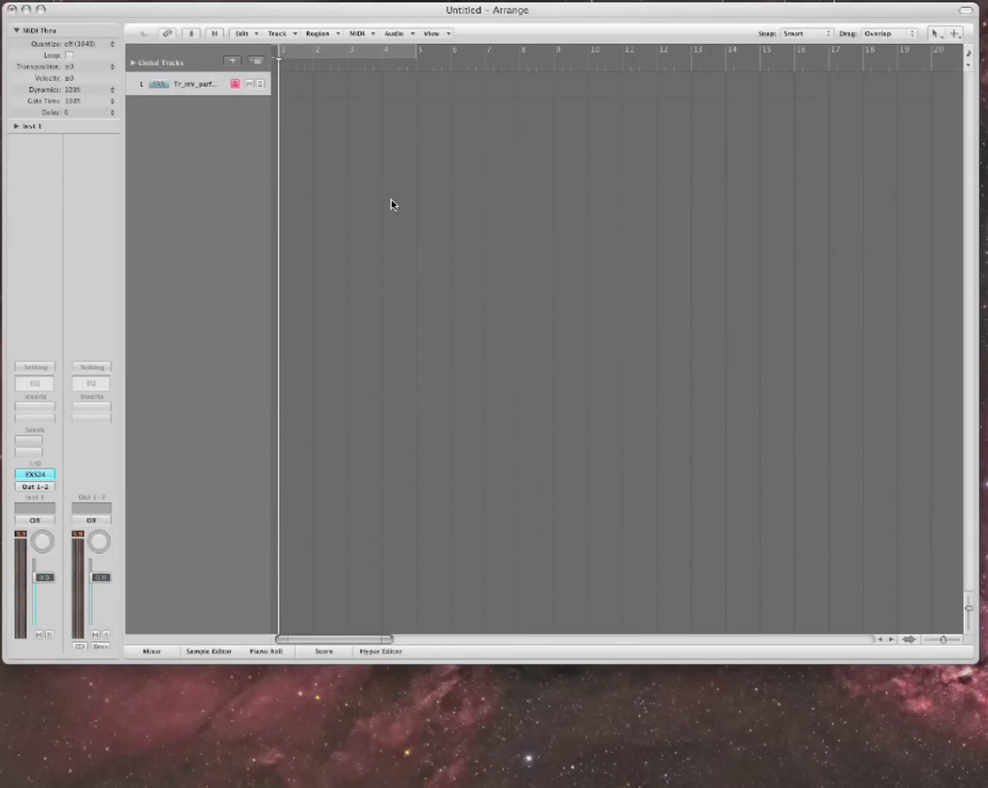
# Add an Inst 2 track, then create multi-timbral Inst 3 software instrument tracks
pyautogui.doubleClick(191, 126)
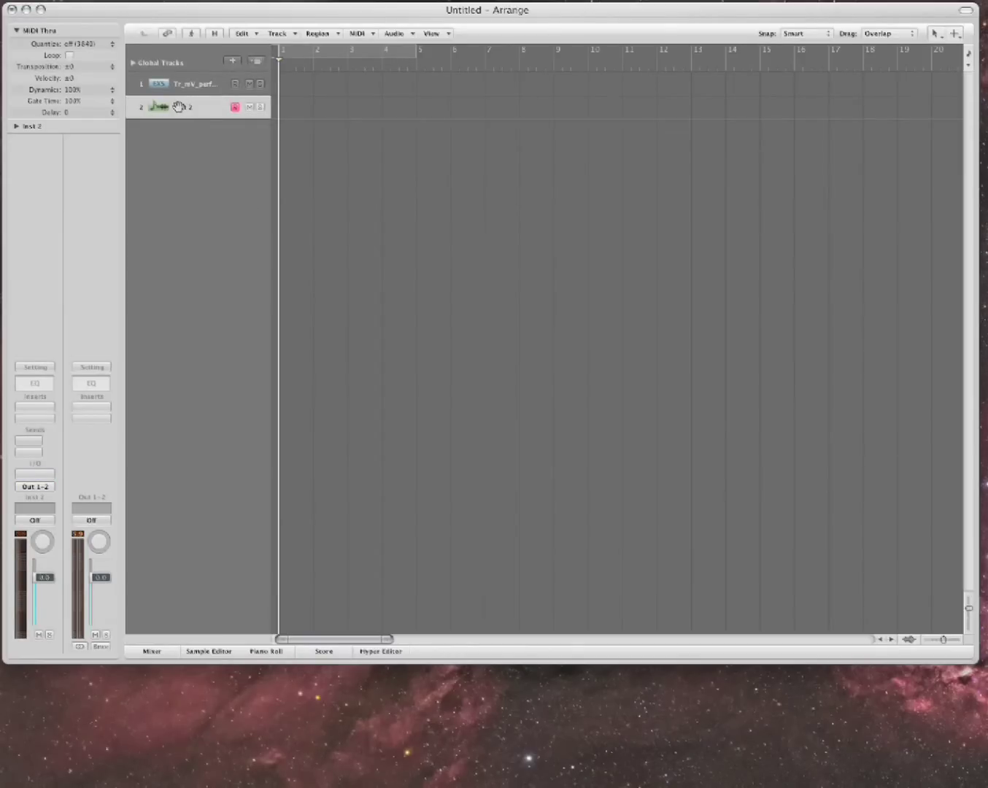
pyautogui.click(233, 60)
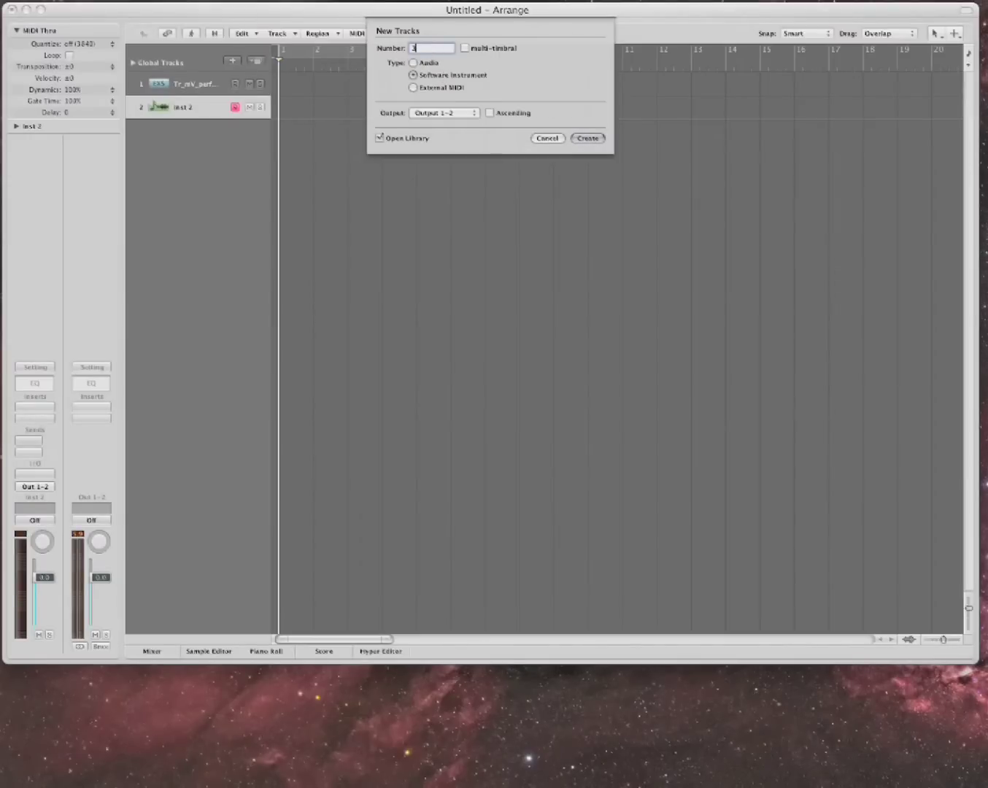
pyautogui.click(464, 48)
pyautogui.click(597, 140)
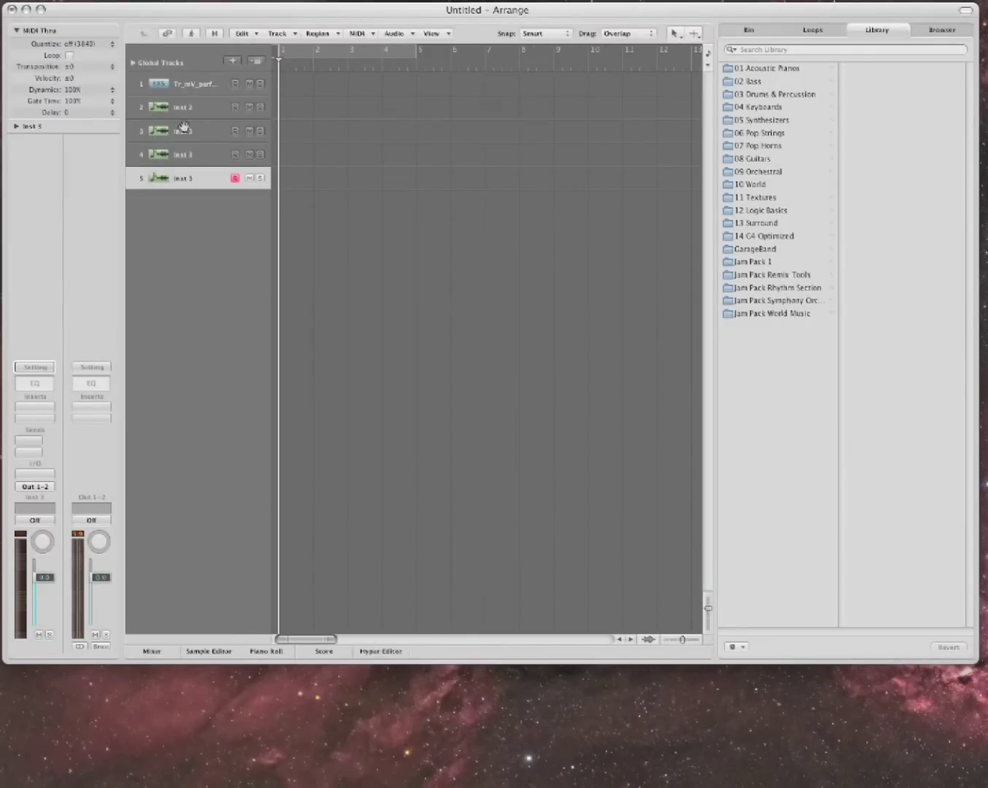
pyautogui.click(189, 107)
# Delete the Inst 2 track and step through the Inst 3 tracks checking their MIDI channels
pyautogui.press('super+BackSpace')
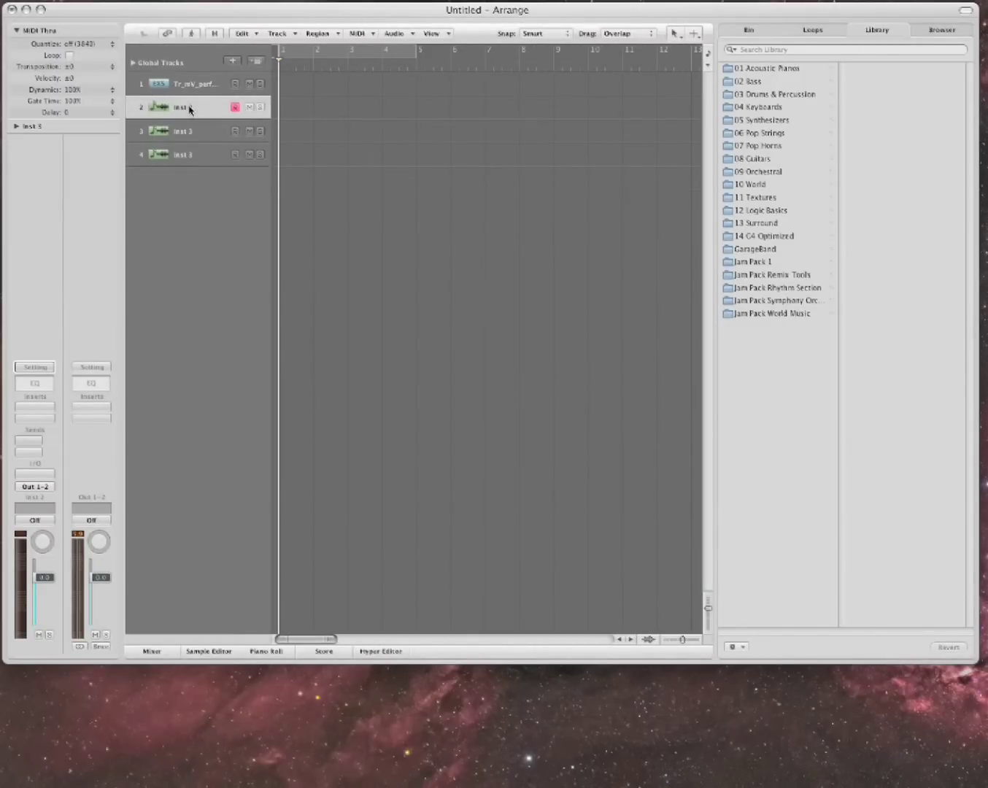
pyautogui.click(16, 127)
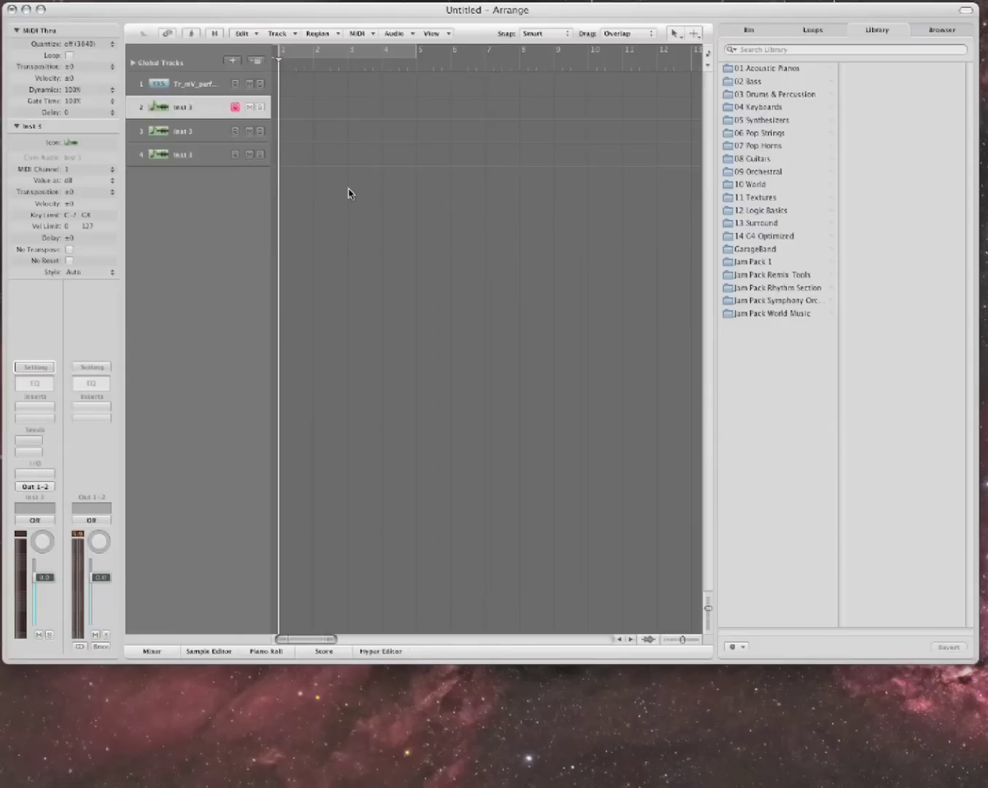
pyautogui.press('Down')
pyautogui.press('Down')
pyautogui.press('Up')
pyautogui.press('Up')
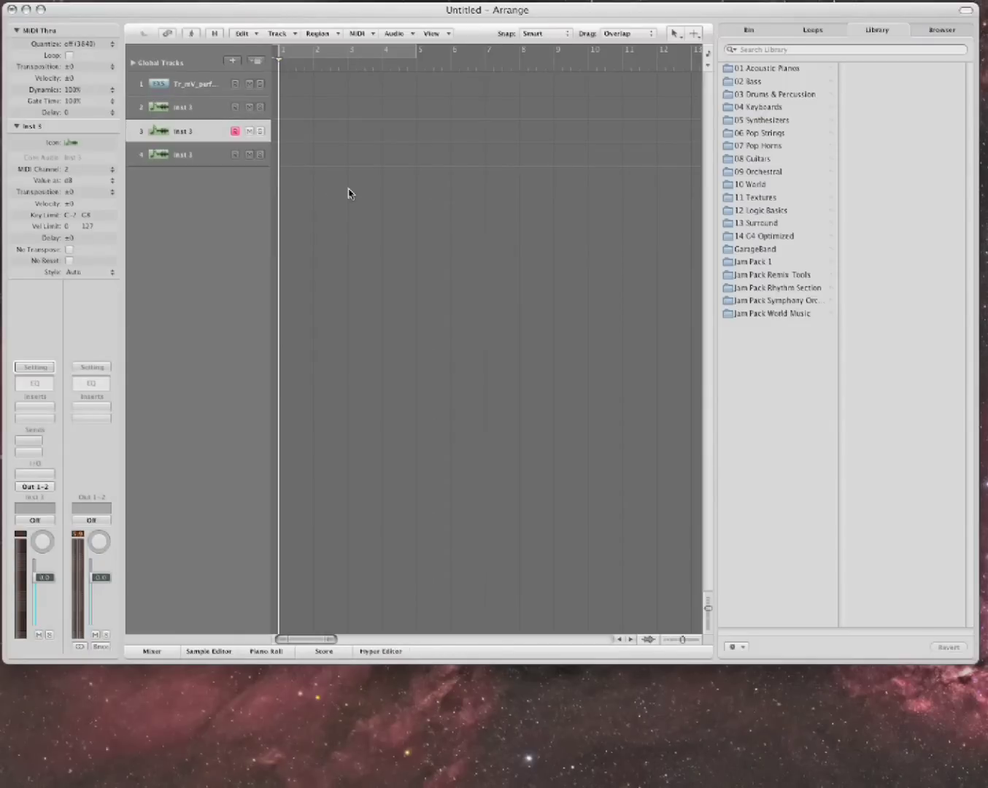
pyautogui.press('Down')
pyautogui.press('Down')
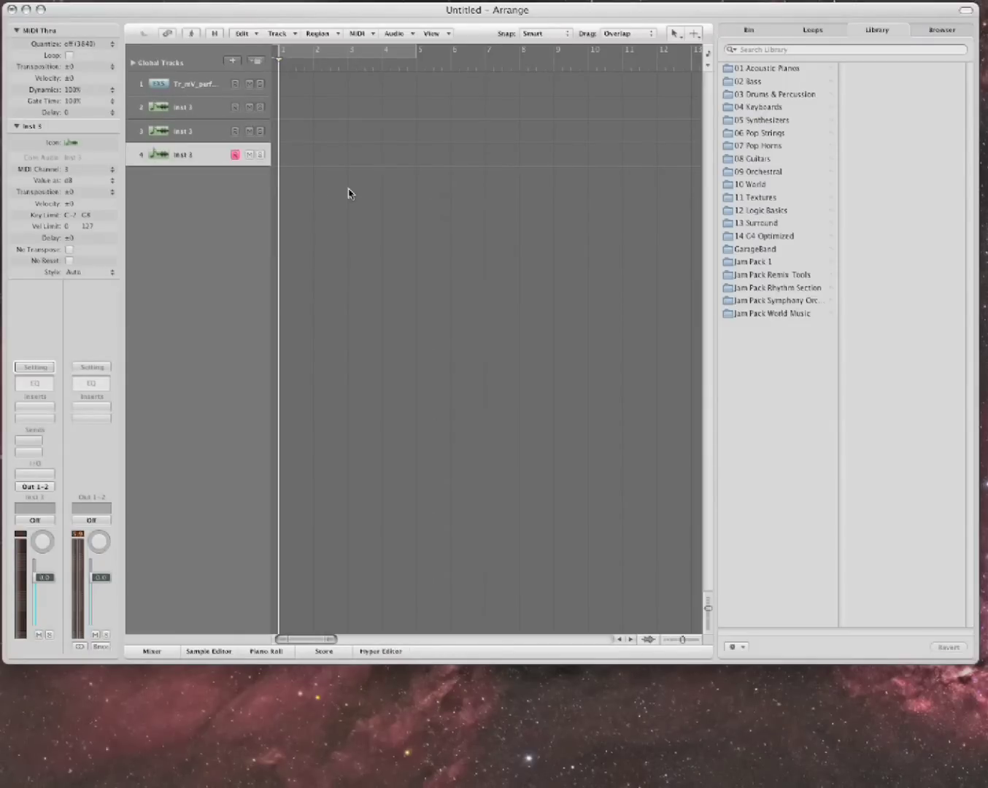
pyautogui.press('Up')
pyautogui.press('Up')
pyautogui.press('Down')
pyautogui.press('Down')
pyautogui.press('Up')
pyautogui.press('Up')
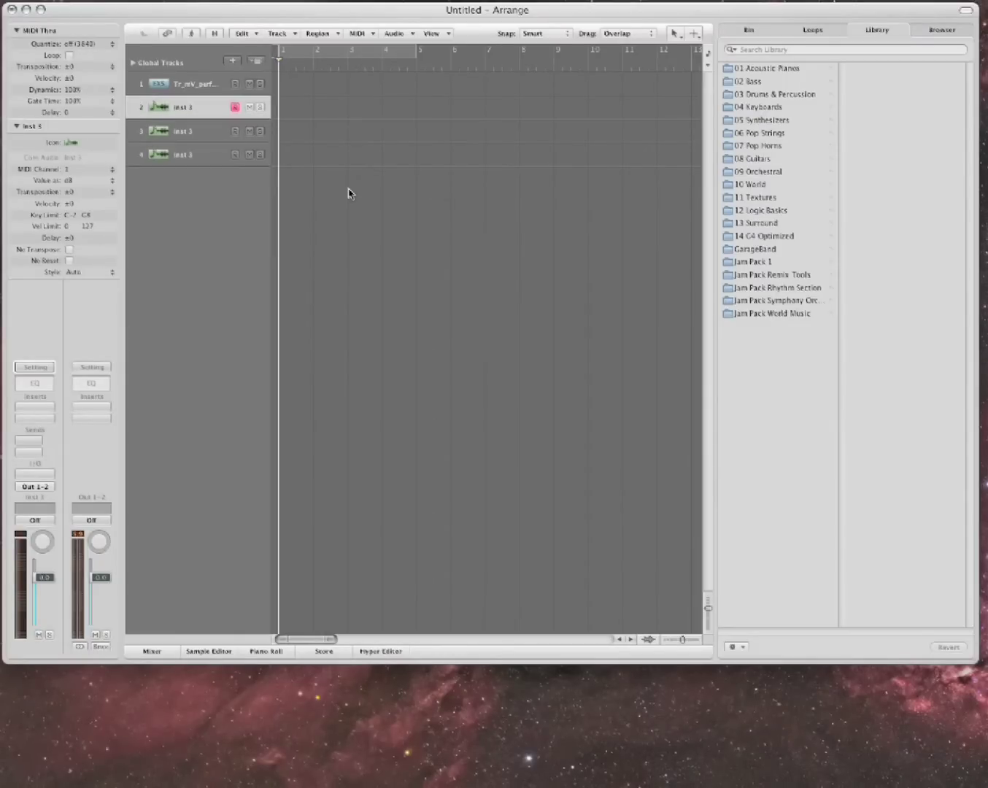
# Compare the trumpet track with the Inst 3 tracks' patches and MIDI channels in the Inspector
pyautogui.press('Up')
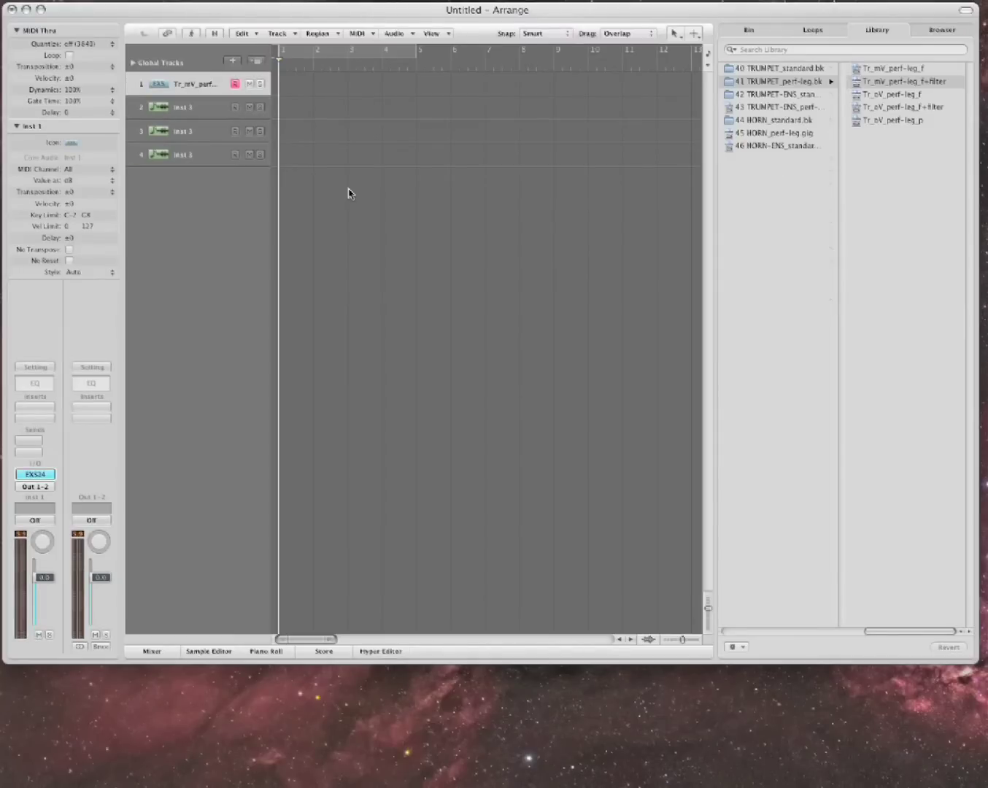
pyautogui.press('Down')
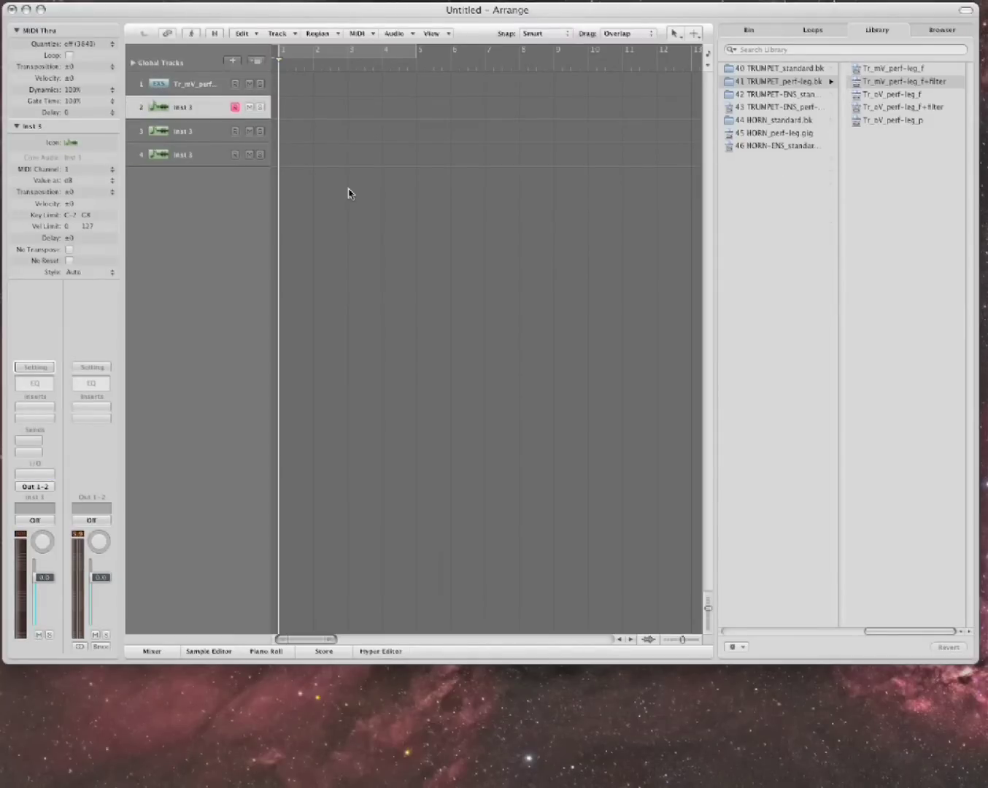
pyautogui.press('Up')
pyautogui.press('Down')
pyautogui.press('Up')
pyautogui.press('Down')
pyautogui.press('Up')
pyautogui.press('Down')
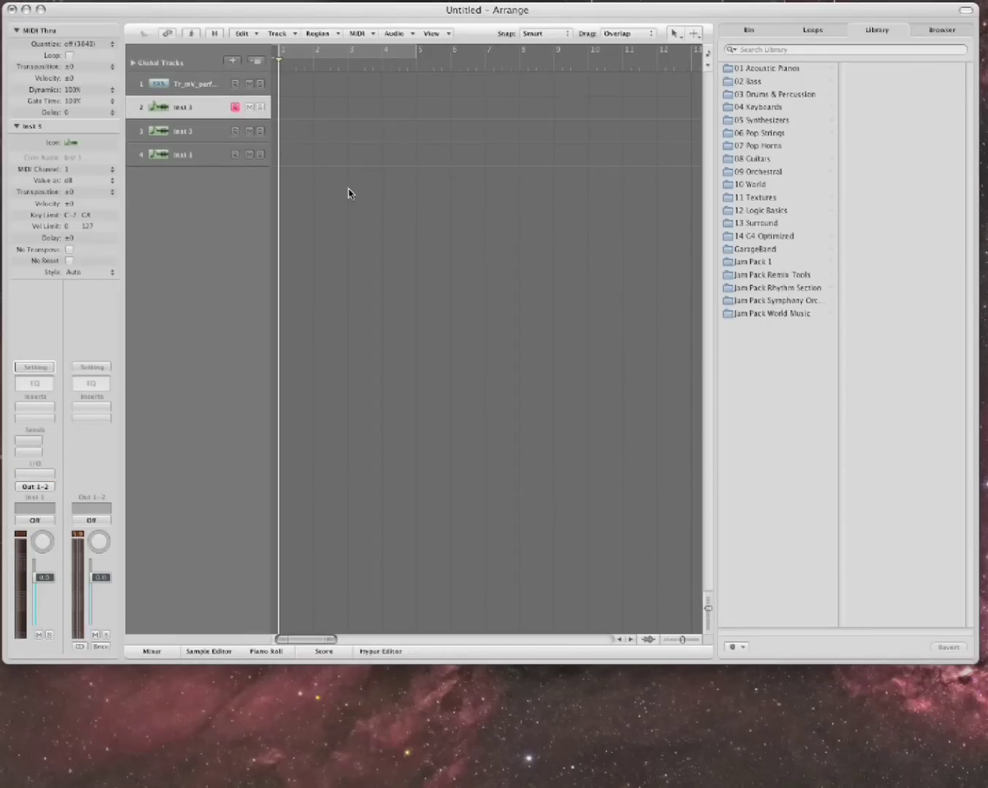
pyautogui.press('Down')
pyautogui.press('Down')
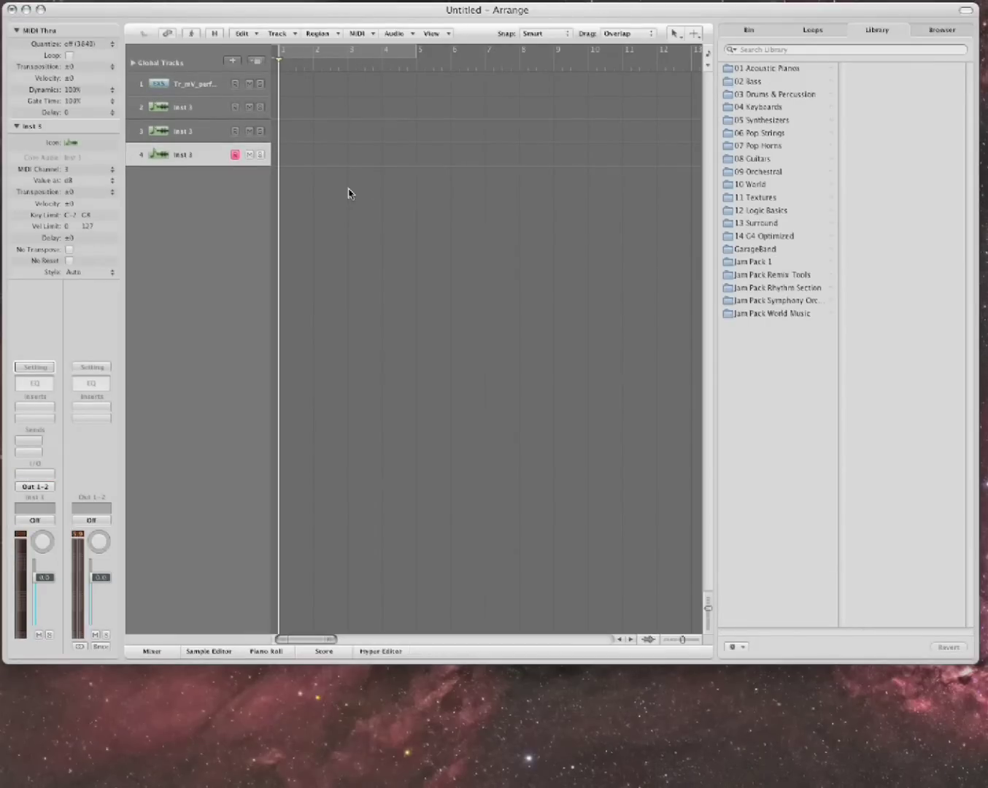
pyautogui.press('Up')
pyautogui.press('Up')
# Hide the patch Library with Y and load MOTU Ethno in stereo on track 2
pyautogui.press('y')
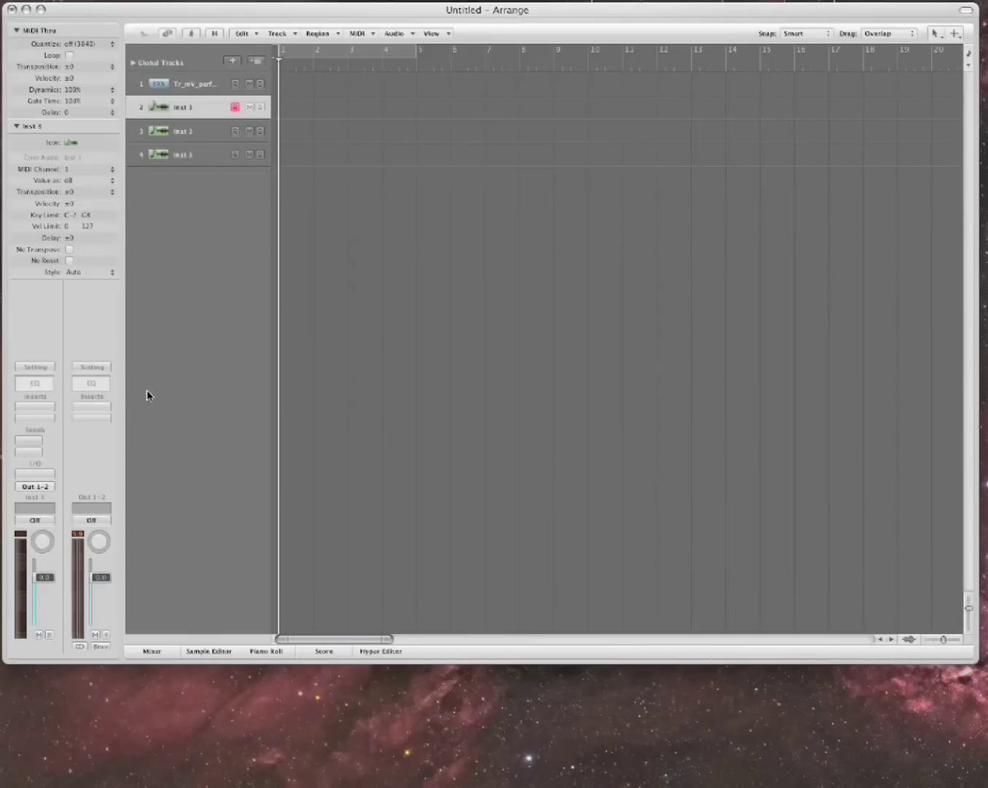
pyautogui.click(44, 474)
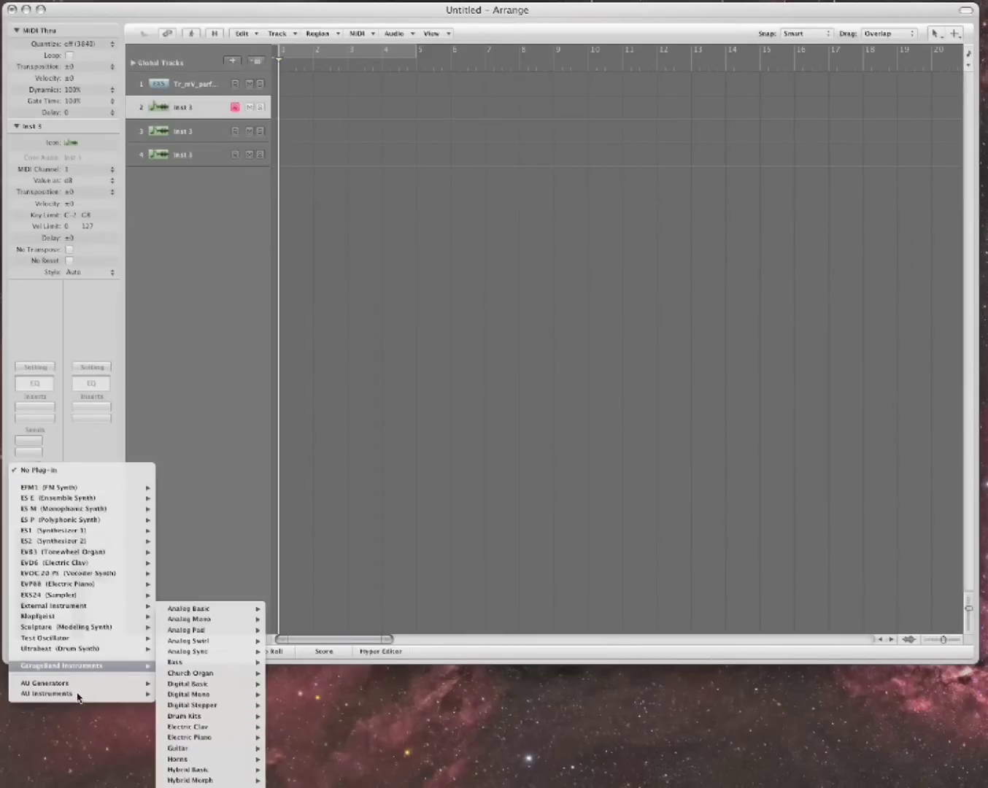
pyautogui.moveTo(80, 700)
pyautogui.moveTo(206, 726)
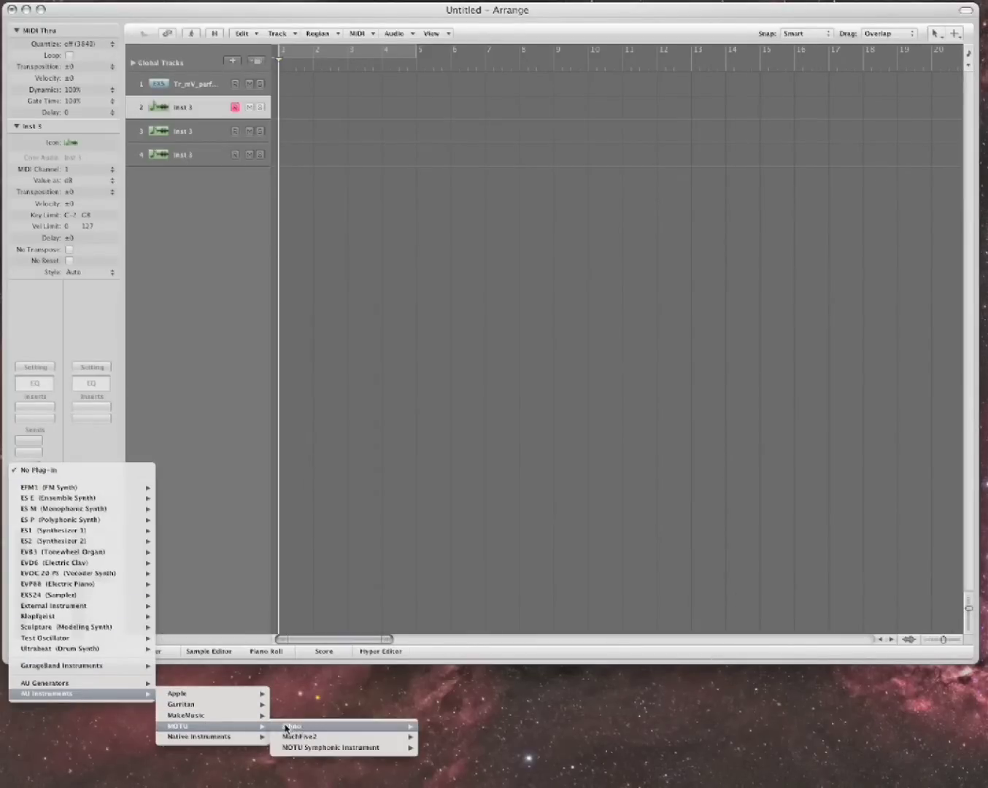
pyautogui.moveTo(300, 729)
pyautogui.click(440, 726)
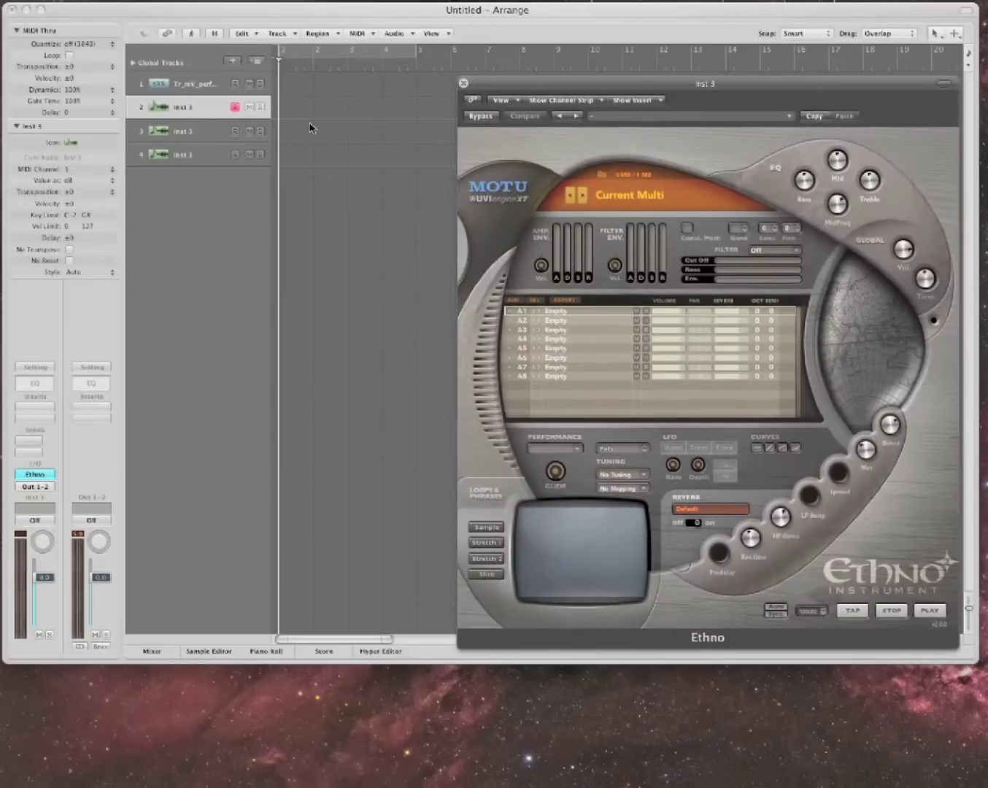
# Select tracks 3 and 4, return to track 2, and move the Ethno window left
pyautogui.click(205, 131)
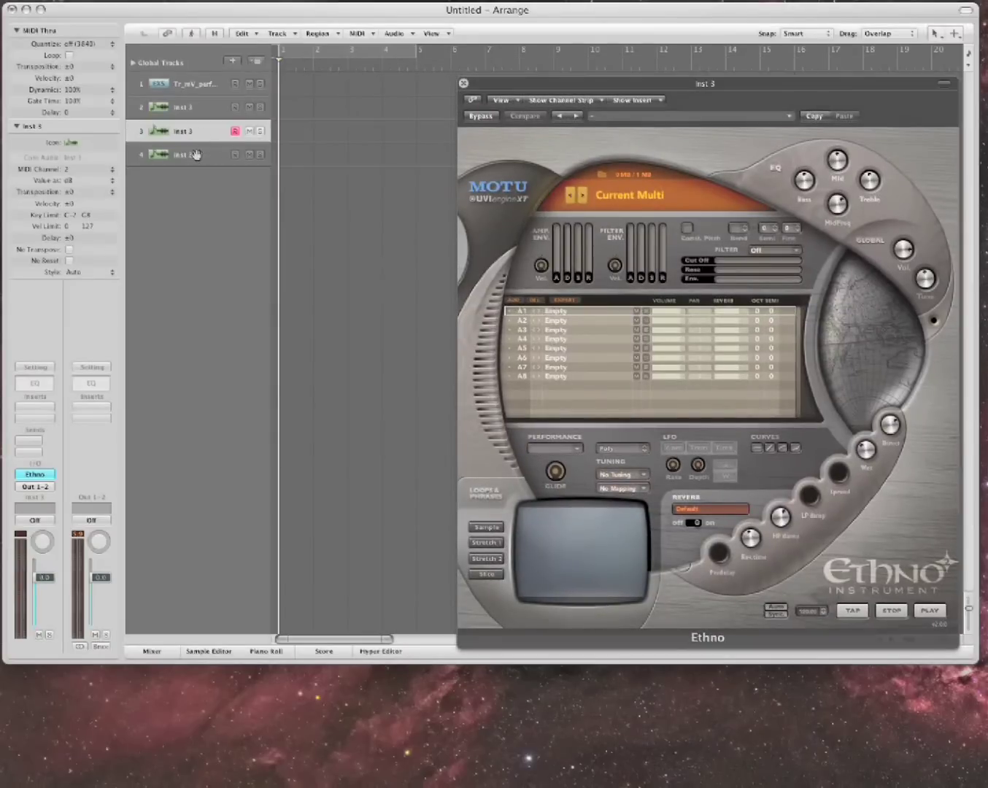
pyautogui.click(192, 155)
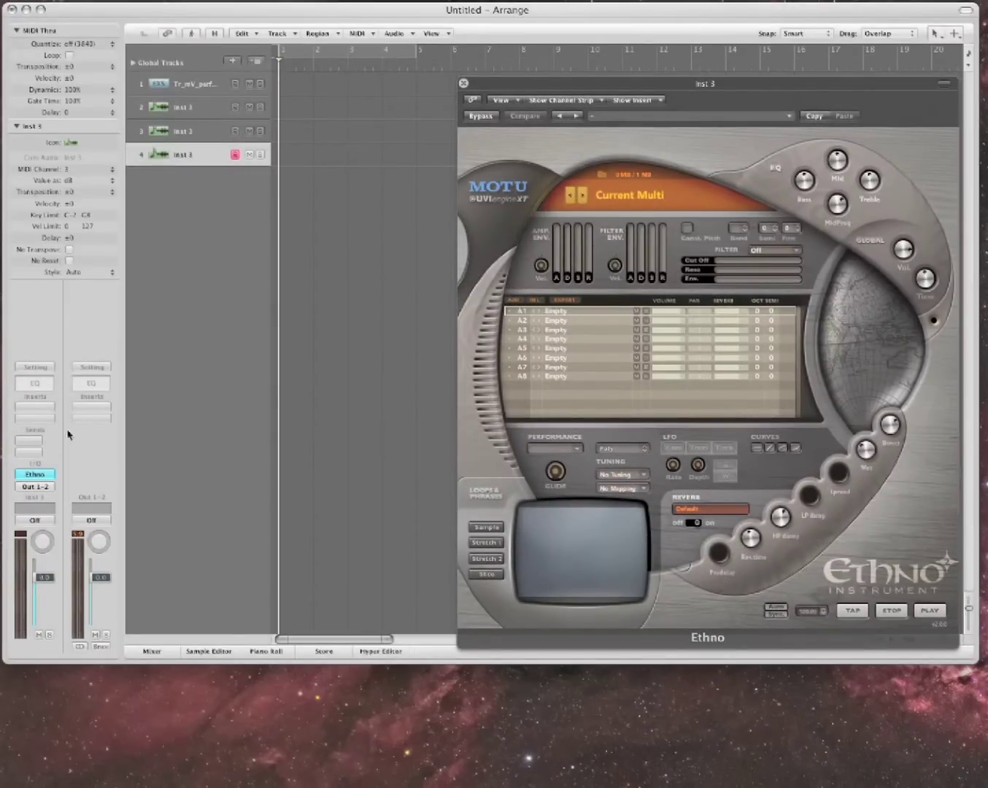
pyautogui.click(193, 107)
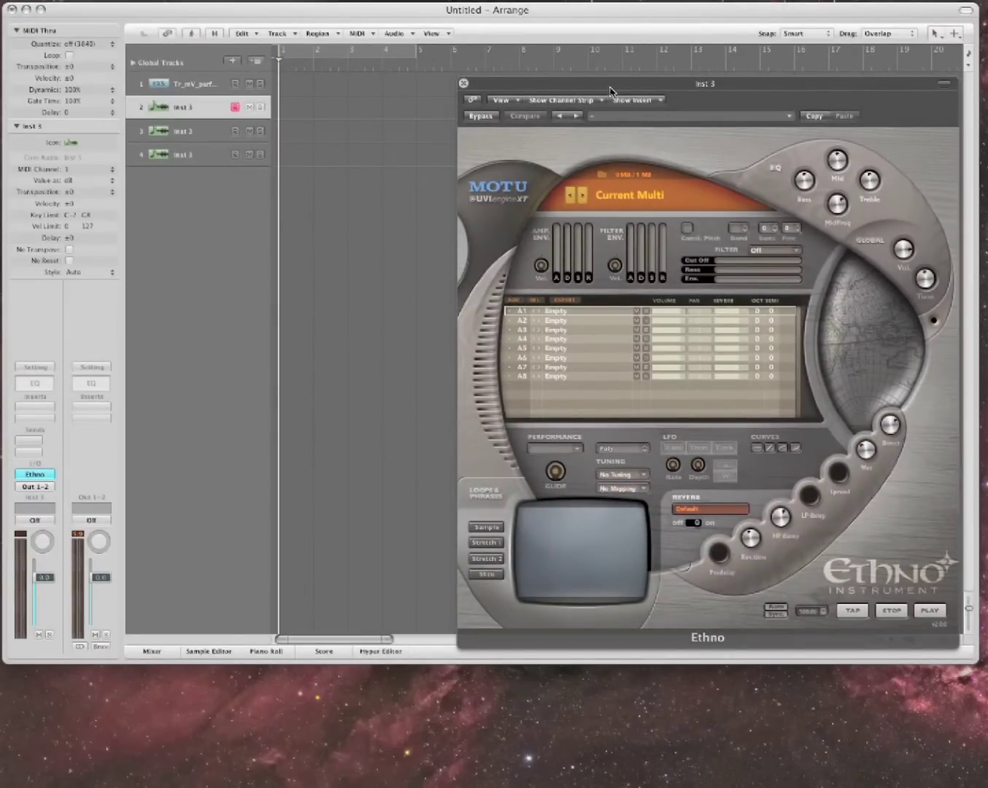
pyautogui.moveTo(610, 90); pyautogui.dragTo(452, 87)
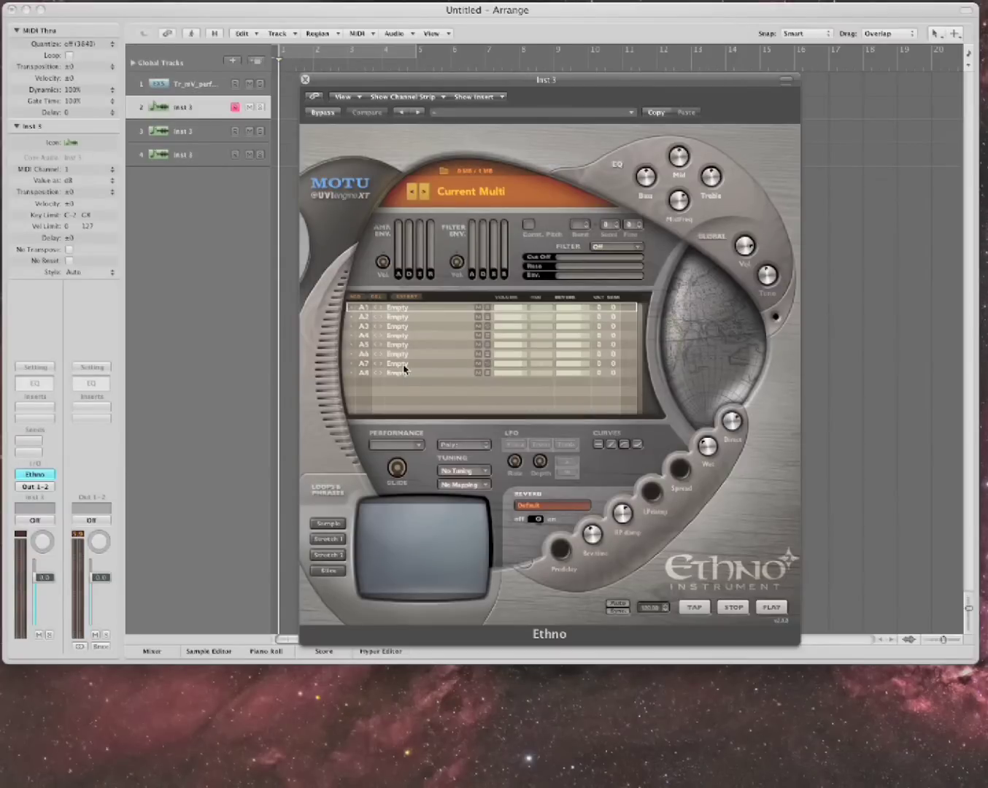
# Load Didgeridoo Fake Horn from Ethno's Australia category into slot A1
pyautogui.click(406, 310)
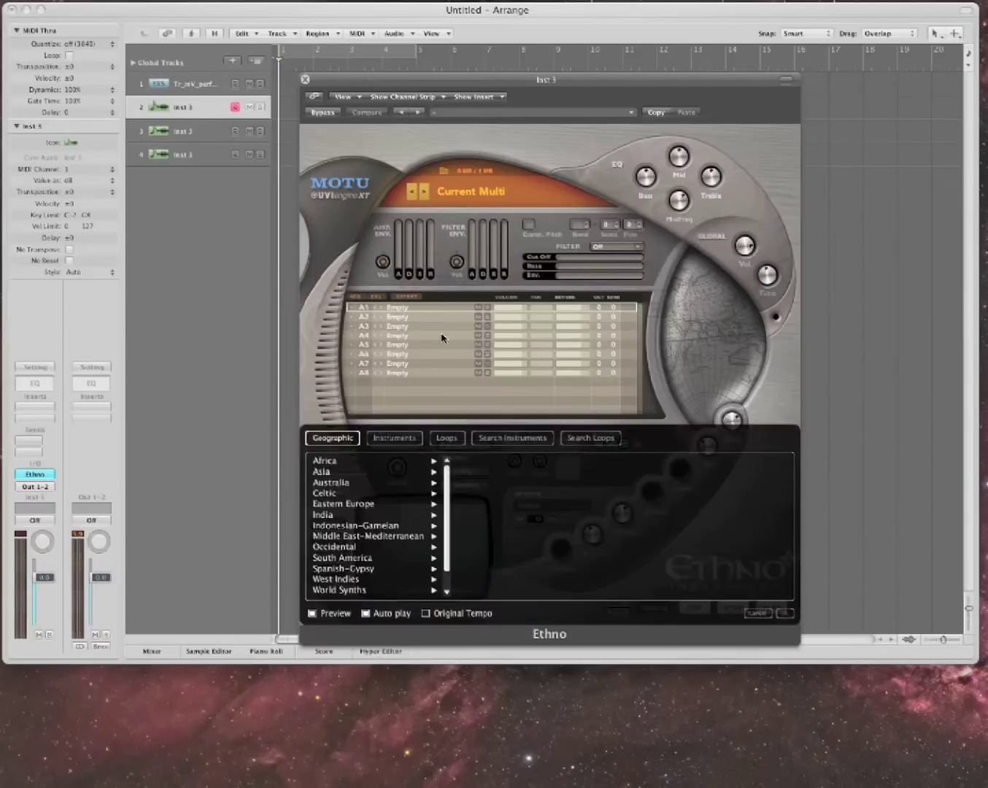
pyautogui.click(341, 472)
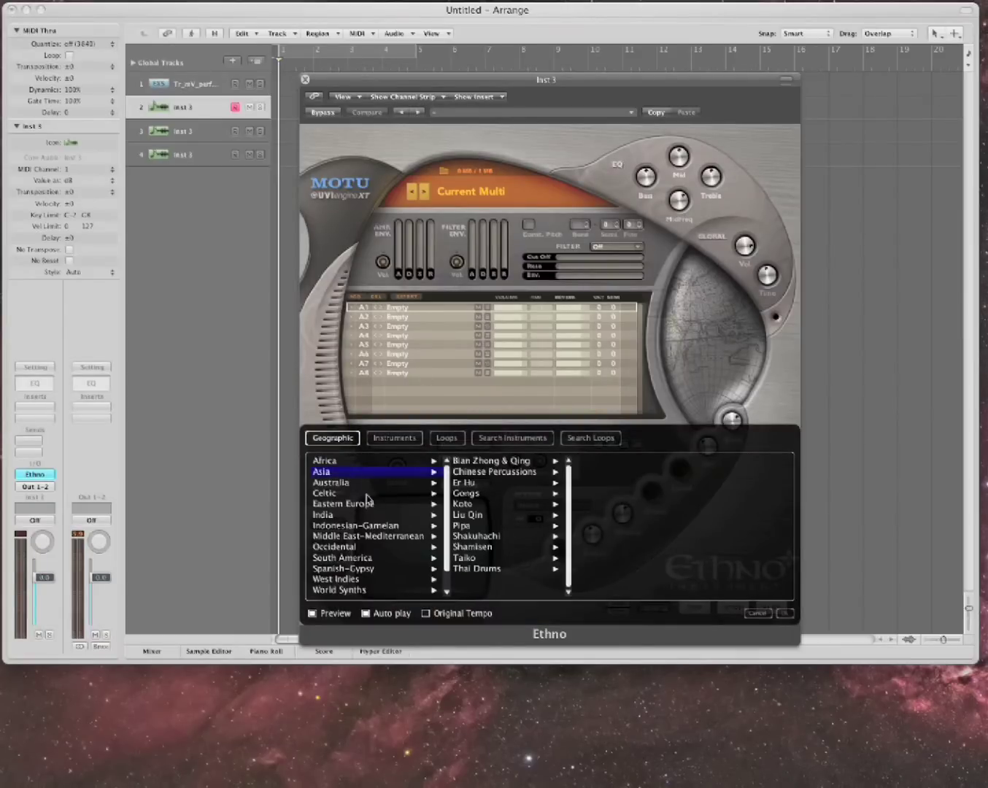
pyautogui.click(380, 514)
pyautogui.click(400, 474)
pyautogui.click(395, 441)
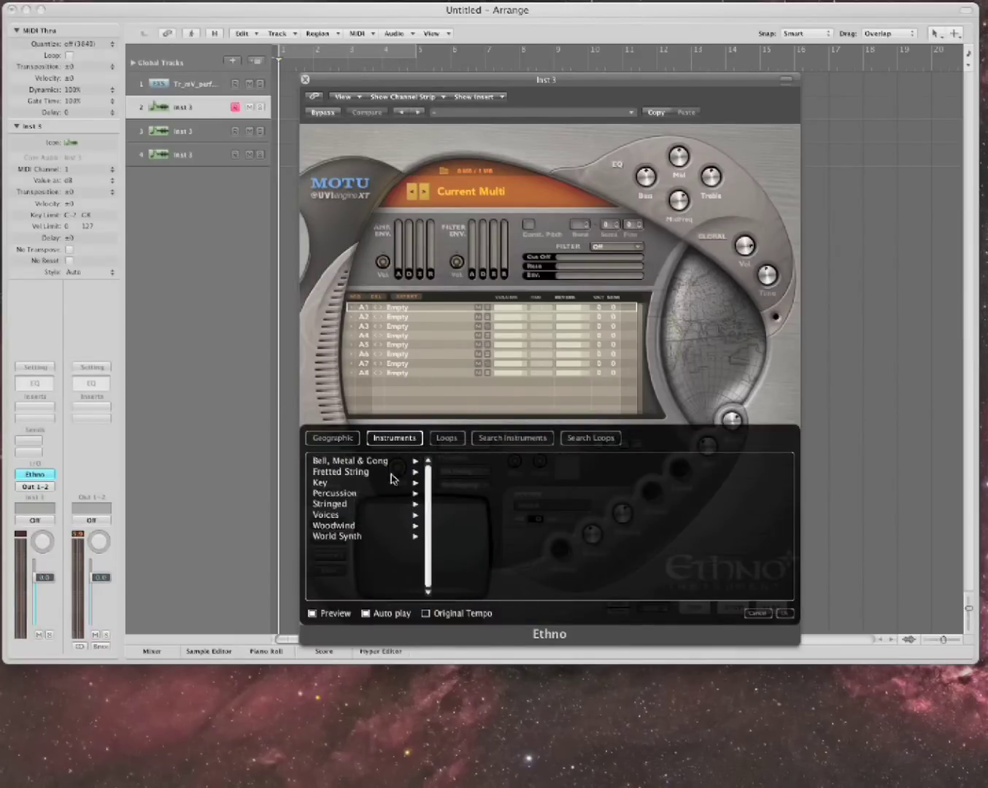
pyautogui.click(347, 446)
pyautogui.click(354, 483)
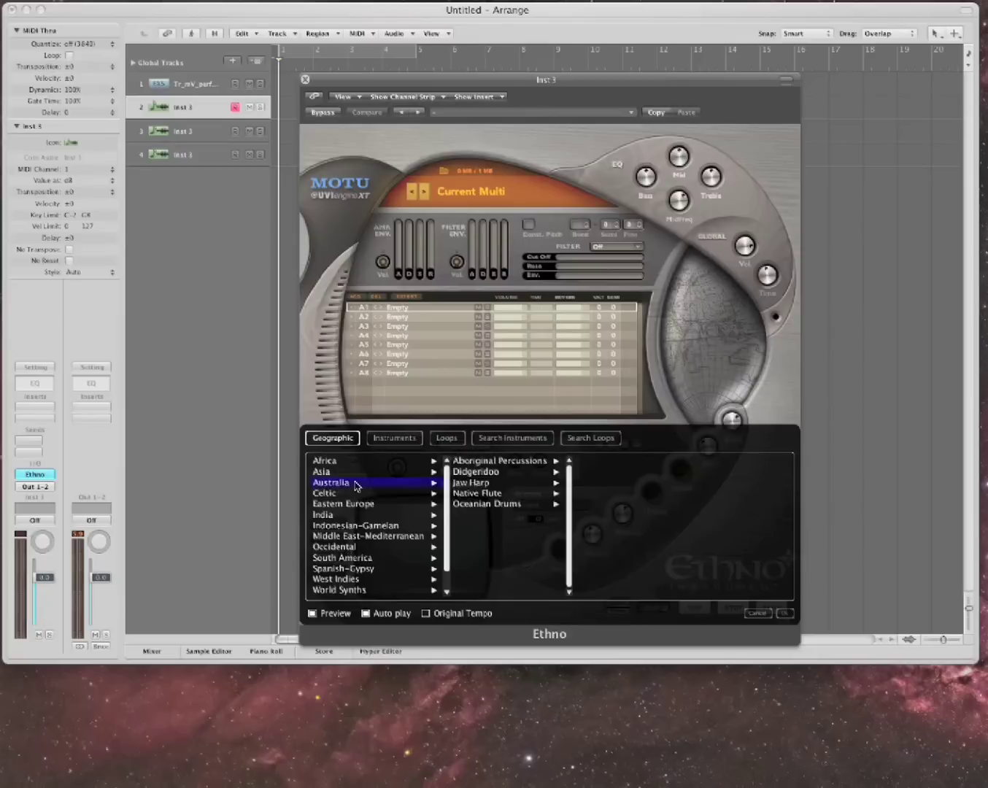
pyautogui.click(465, 473)
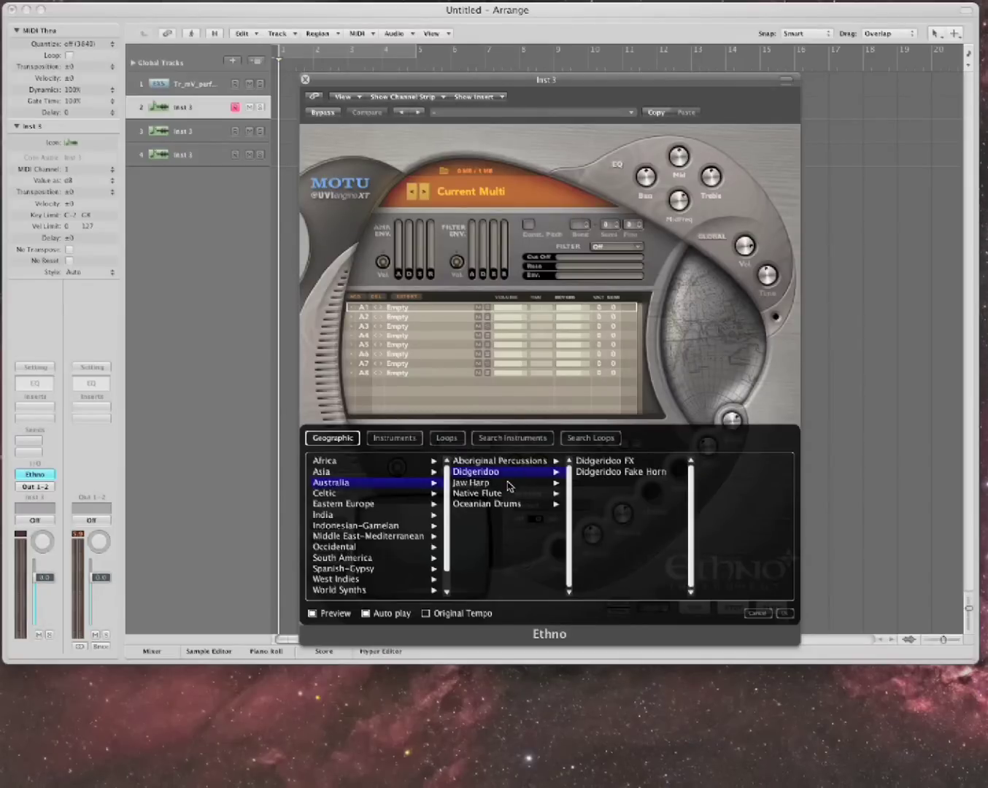
pyautogui.click(596, 471)
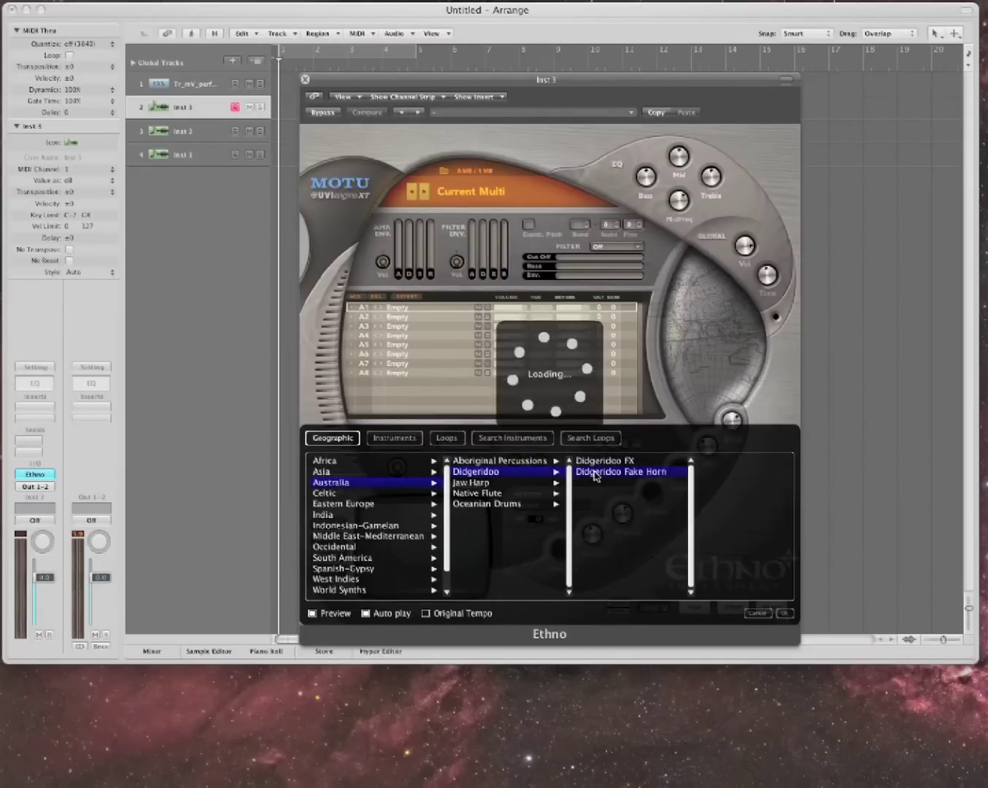
# Audition with F and G, then replace slot A1 with Jaw Harp D
pyautogui.press('capslock')
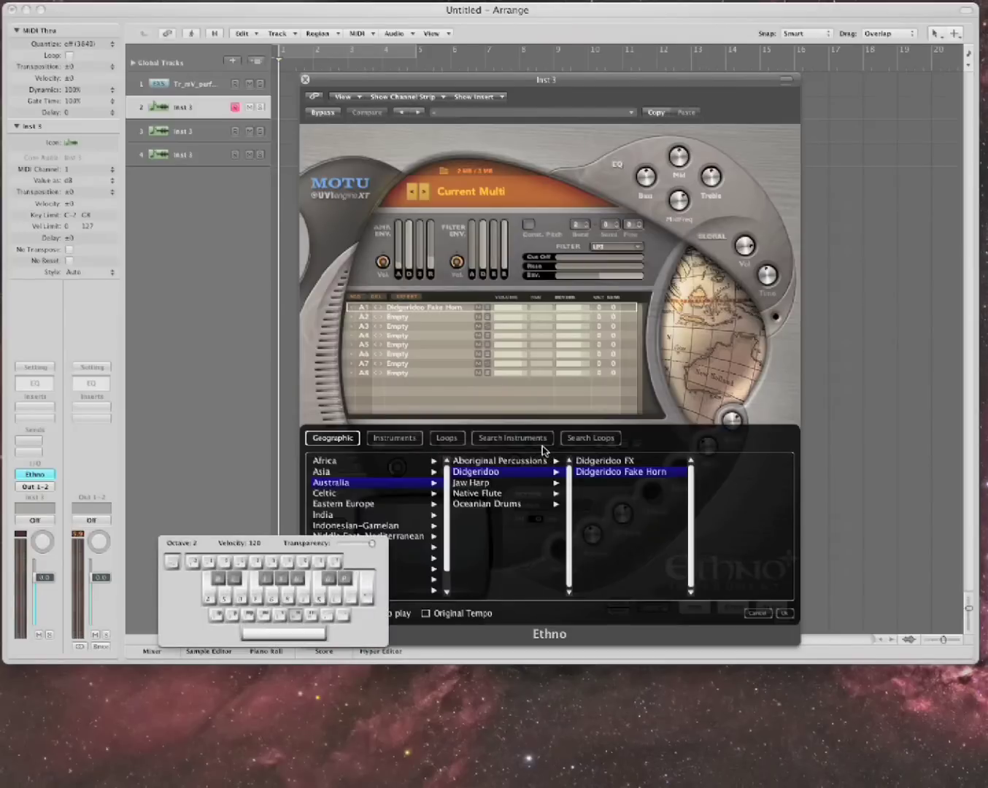
pyautogui.press('f')
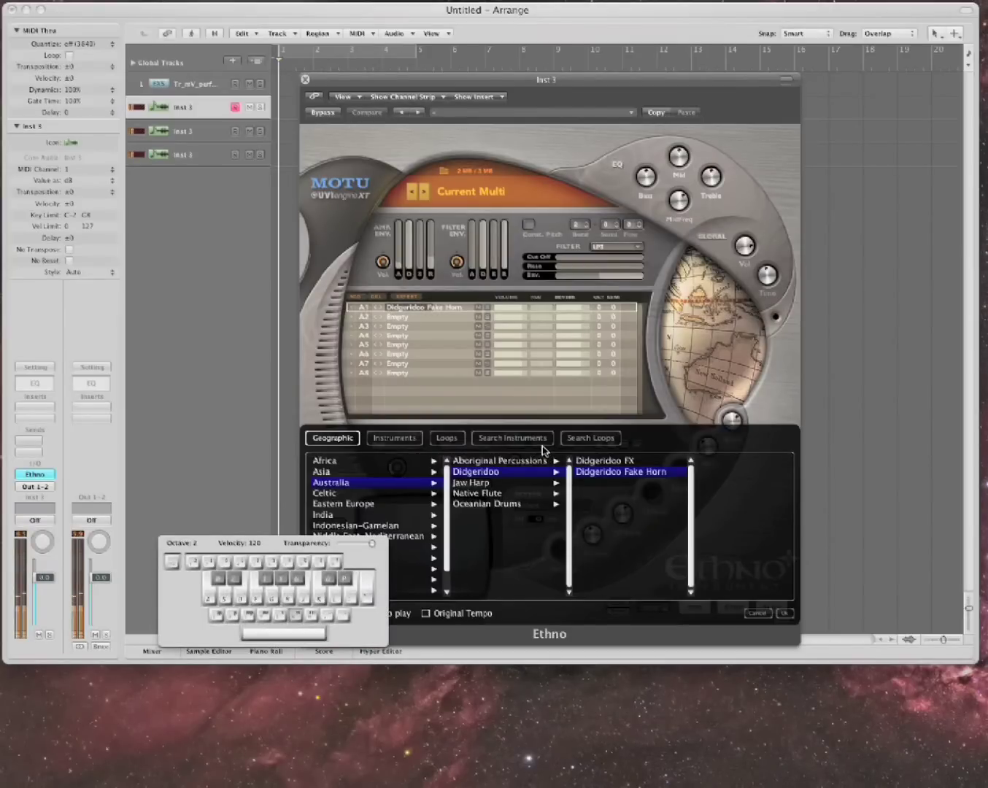
pyautogui.press('g')
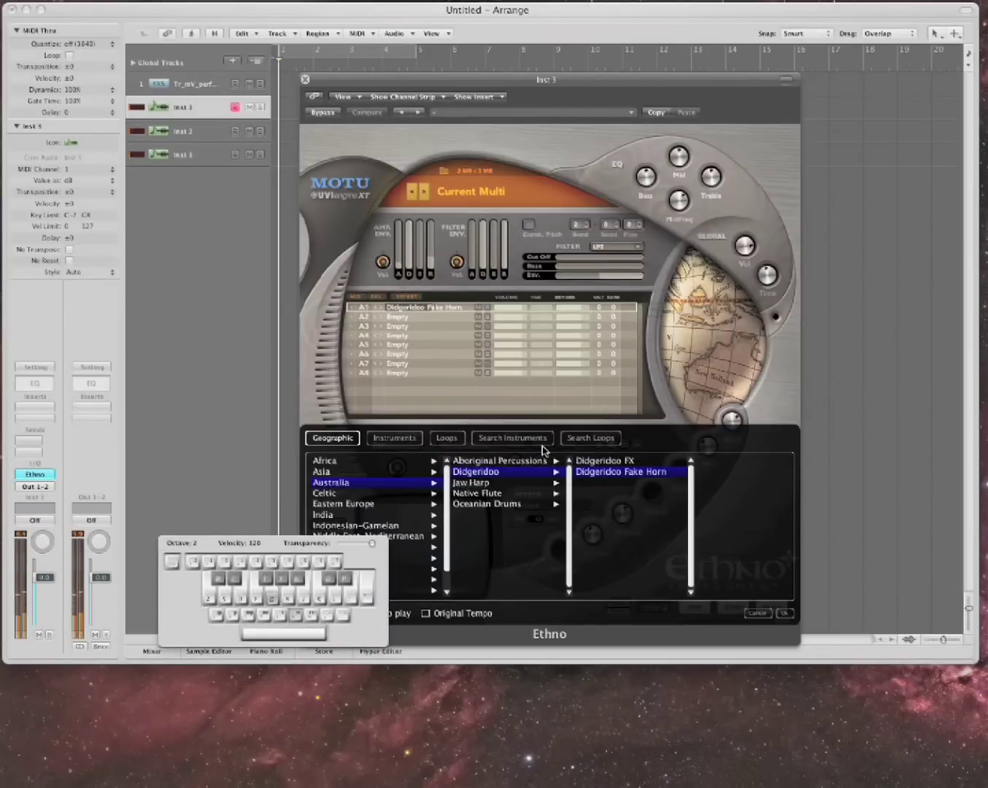
pyautogui.click(498, 484)
pyautogui.click(608, 473)
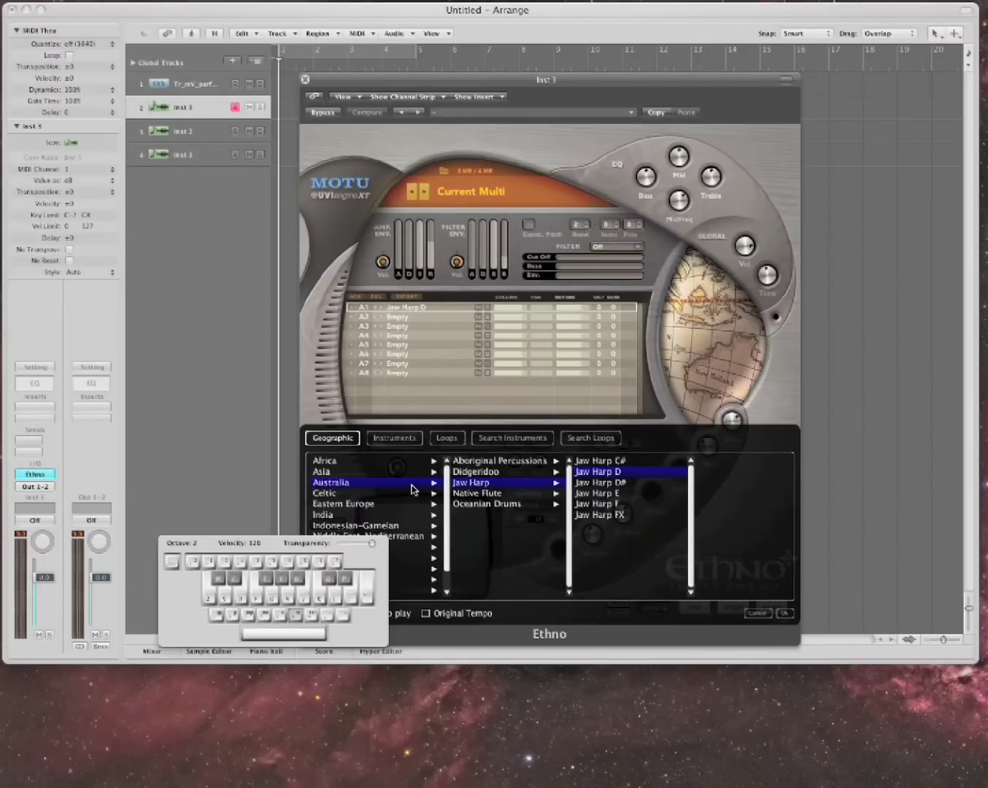
pyautogui.press('capslock')
pyautogui.click(447, 437)
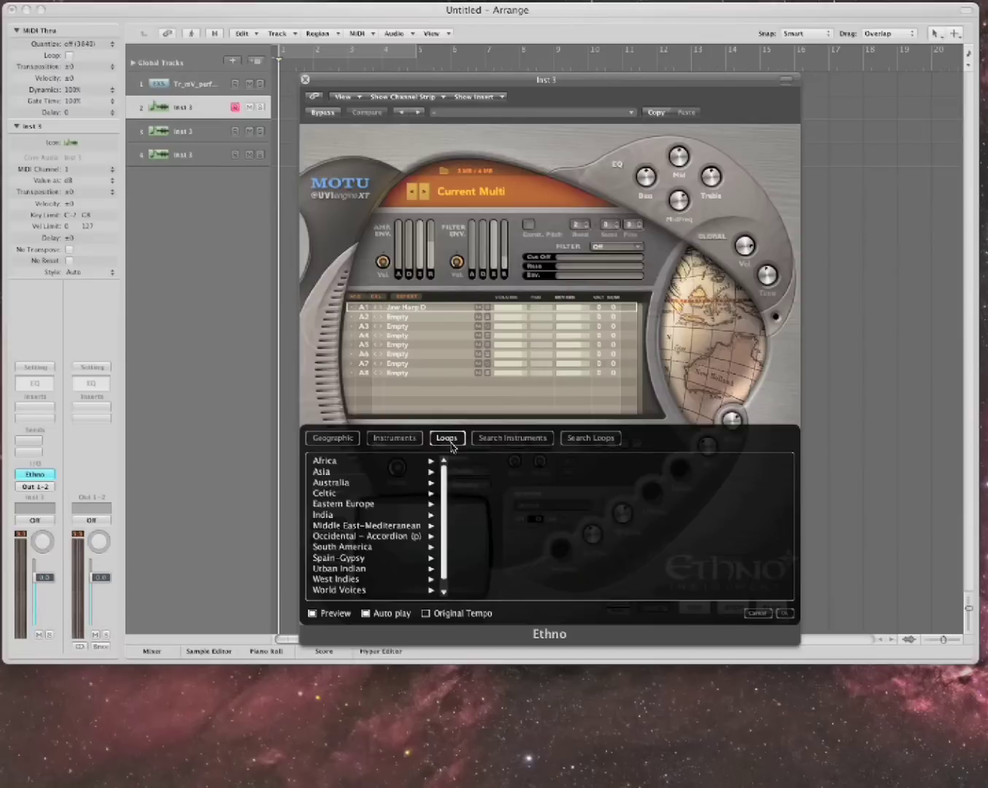
# Load 120-B-Didgeridoo Loop 1 from Australia Didgeridoo Loops into Ethno's slot A1
pyautogui.click(370, 481)
pyautogui.click(495, 473)
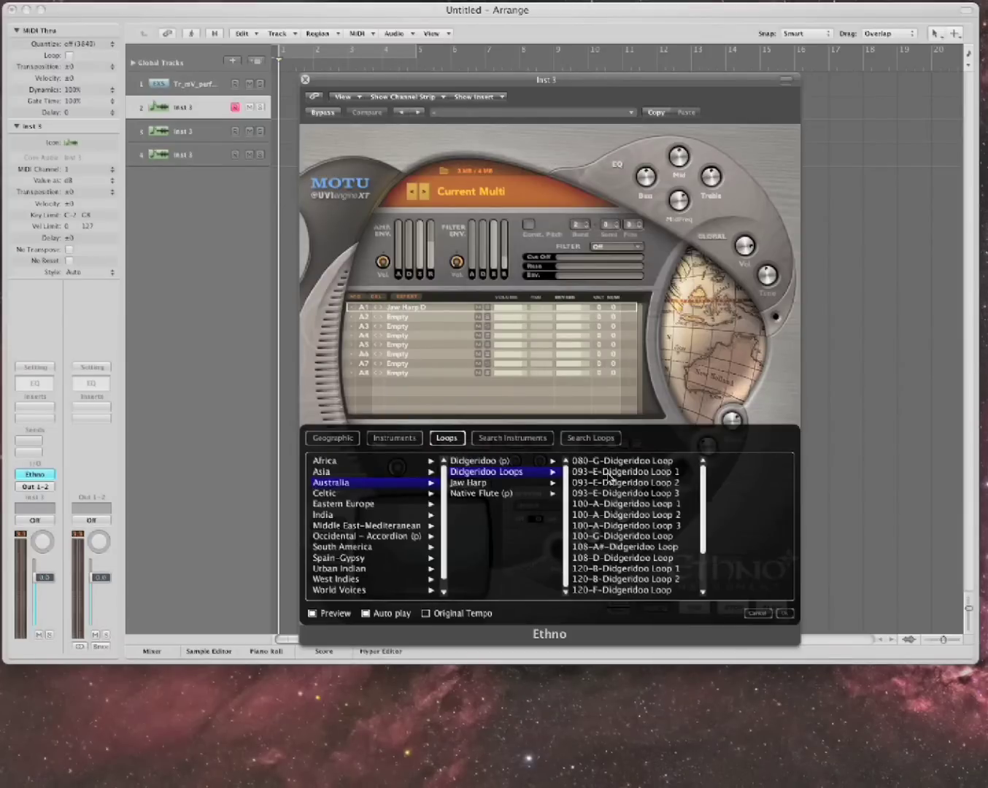
pyautogui.scroll(-2, 596, 552)
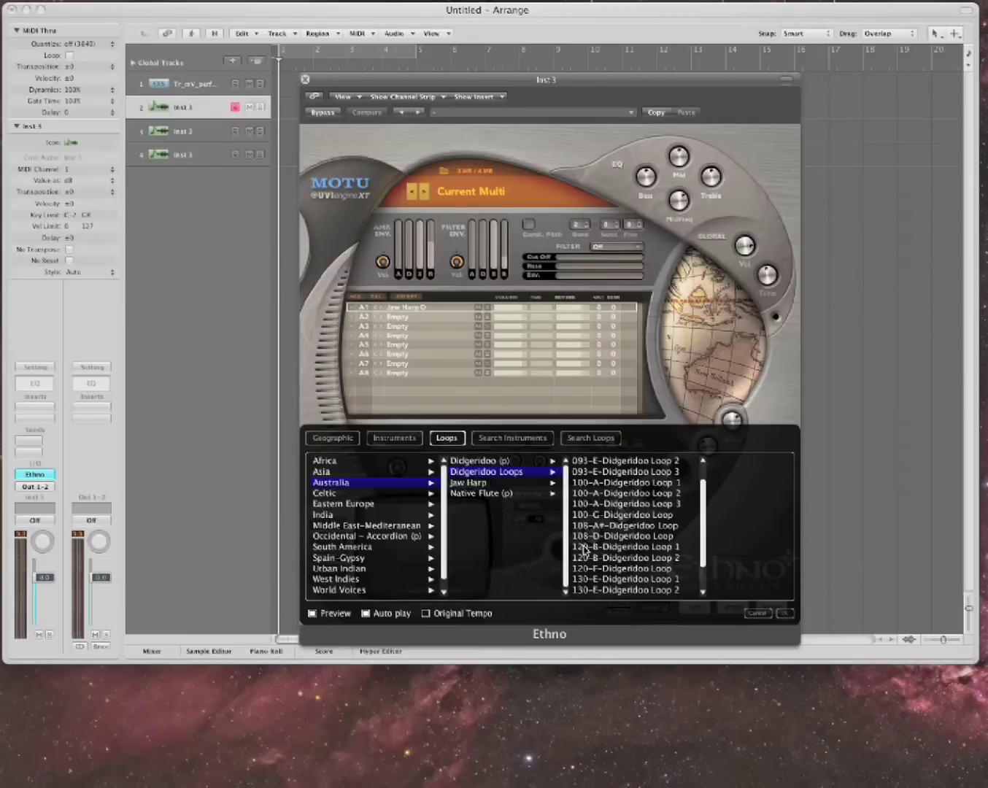
pyautogui.doubleClick(583, 547)
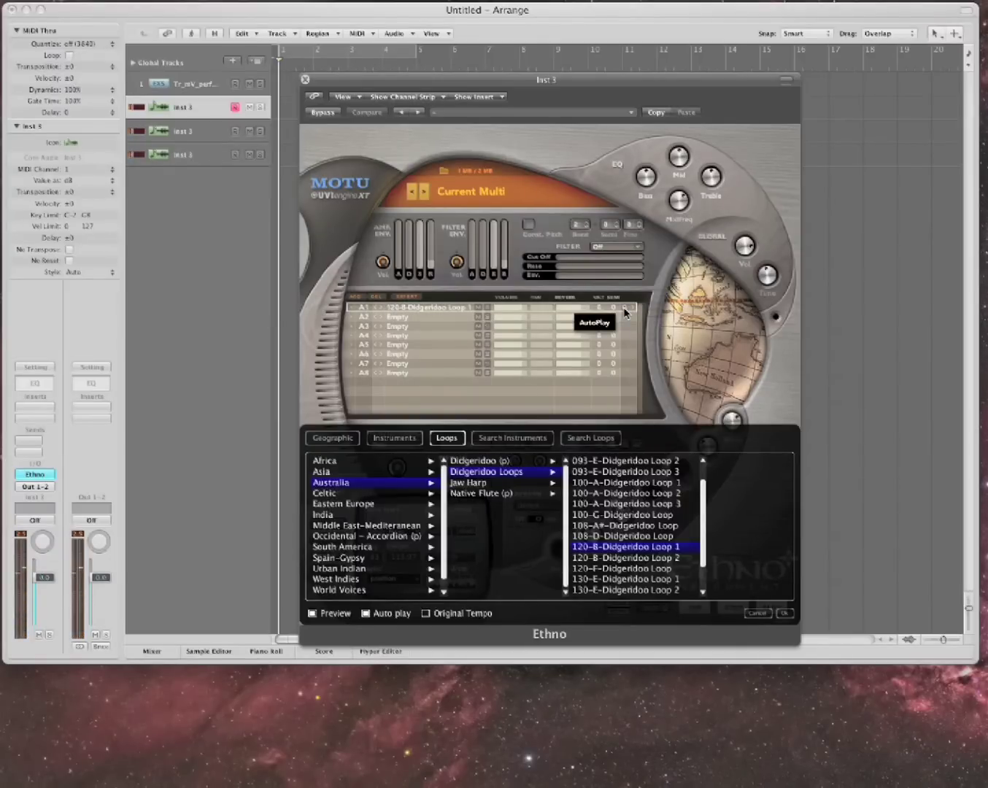
pyautogui.moveTo(507, 88); pyautogui.dragTo(650, 109)
# Play the loop with G and D, then again at octave 4
pyautogui.press('capslock')
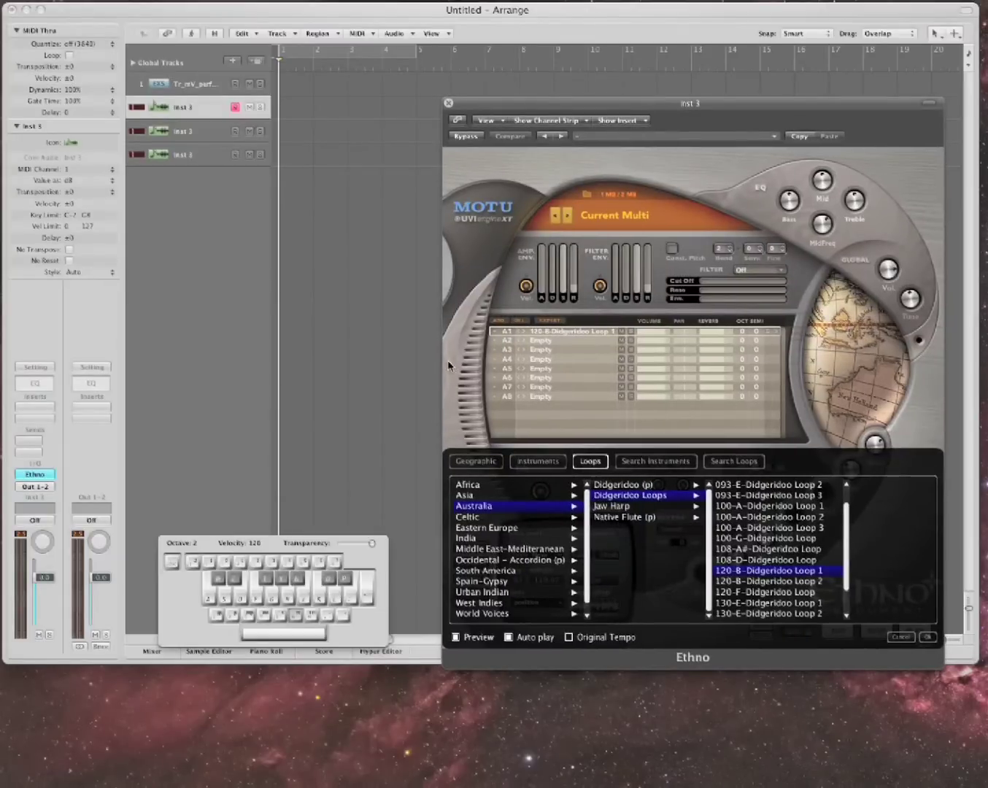
pyautogui.press('g')
pyautogui.press('d')
pyautogui.press('5')
pyautogui.press('g')
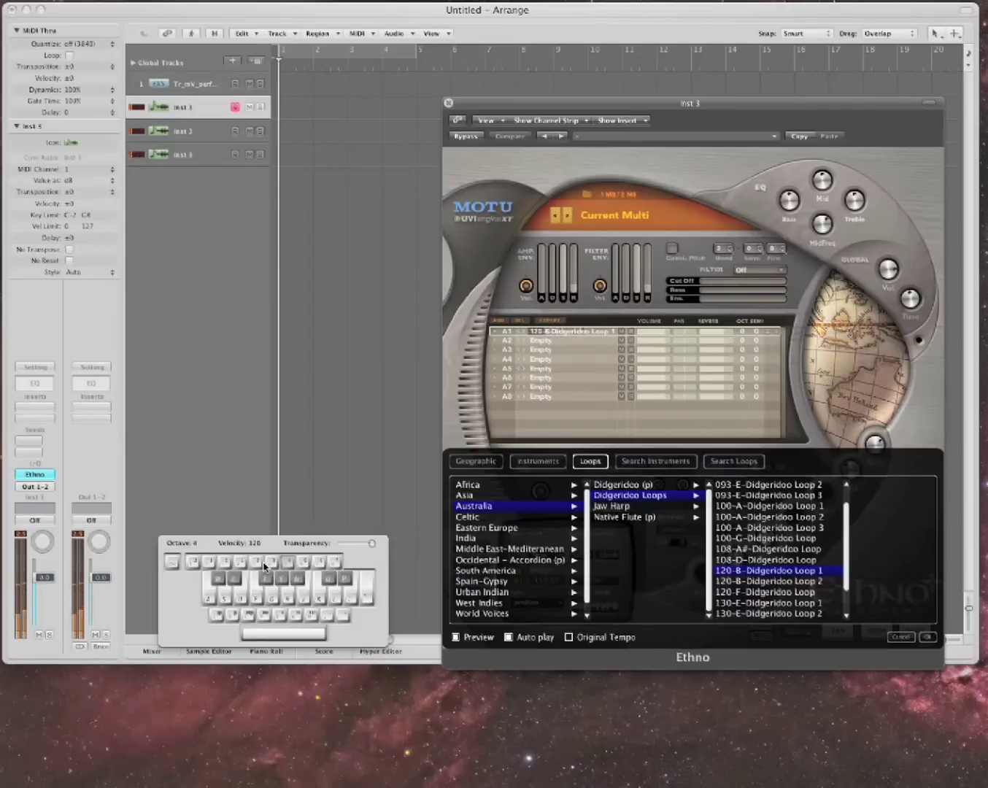
pyautogui.press('g')
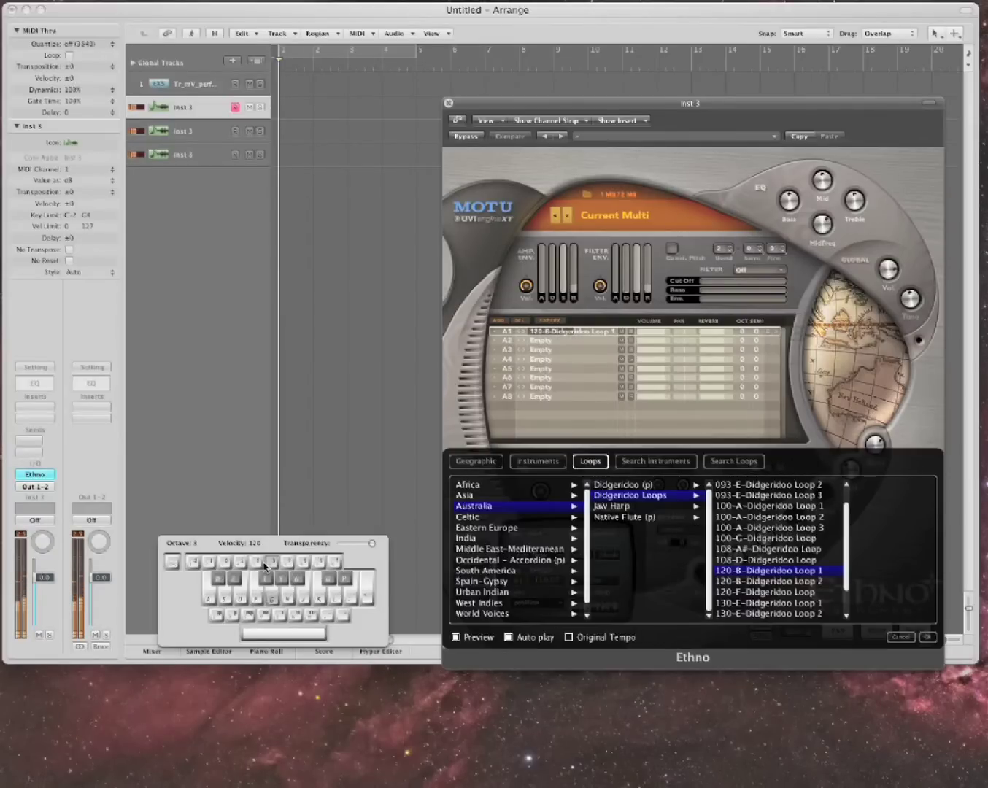
# Play the loop at octave 3 with velocities 32 and 120
pyautogui.press('x')
pyautogui.press('x')
pyautogui.press('z')
pyautogui.press('z')
pyautogui.press('z')
pyautogui.press('d')
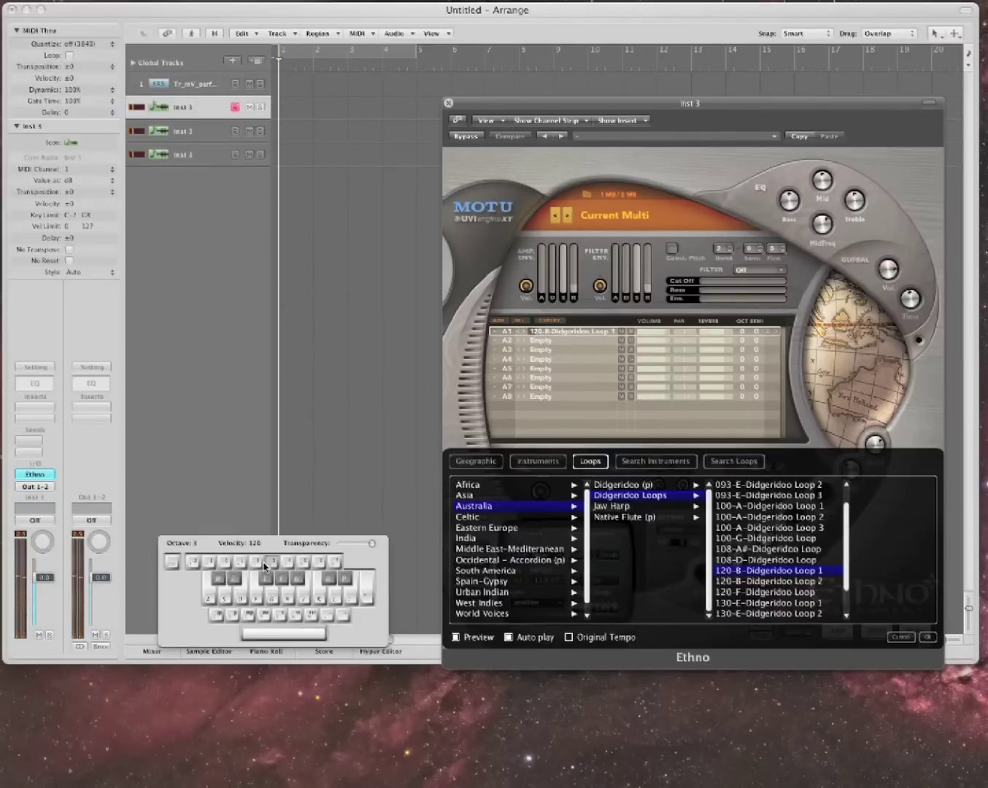
pyautogui.press('v')
pyautogui.press('v')
pyautogui.press('v')
pyautogui.press('v')
pyautogui.press('c')
pyautogui.press('c')
pyautogui.press('c')
pyautogui.press('c')
pyautogui.press('c')
pyautogui.press('c')
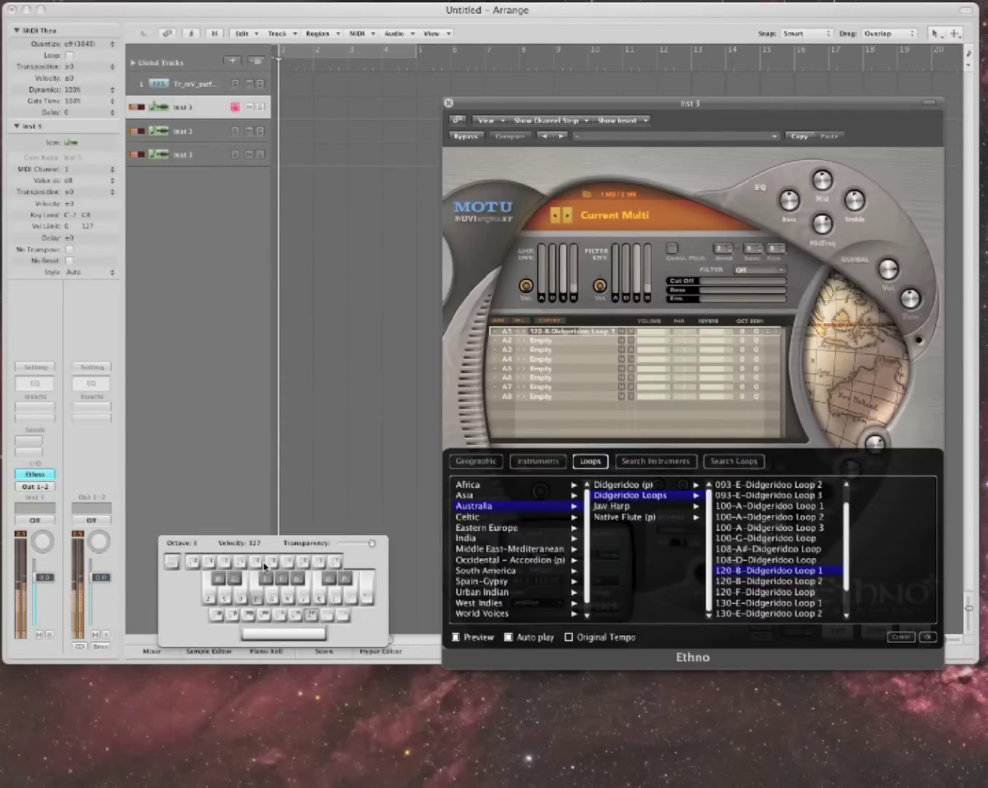
pyautogui.press('v')
pyautogui.press('v')
pyautogui.press('v')
pyautogui.press('v')
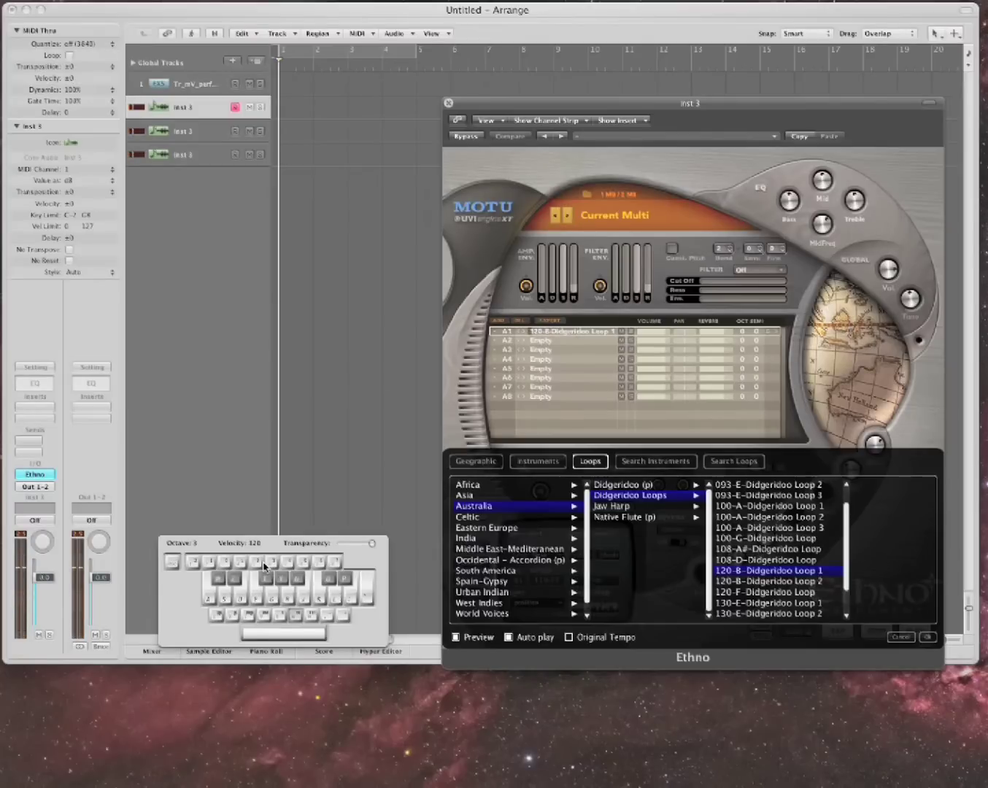
pyautogui.press('g')
pyautogui.press('f')
# Load Asia › Shakuhachi 'Am-Shaku Cicada 1' into Ethno slot A2, then select the channel 2 and 3 tracks
pyautogui.moveTo(502, 103); pyautogui.dragTo(464, 73)
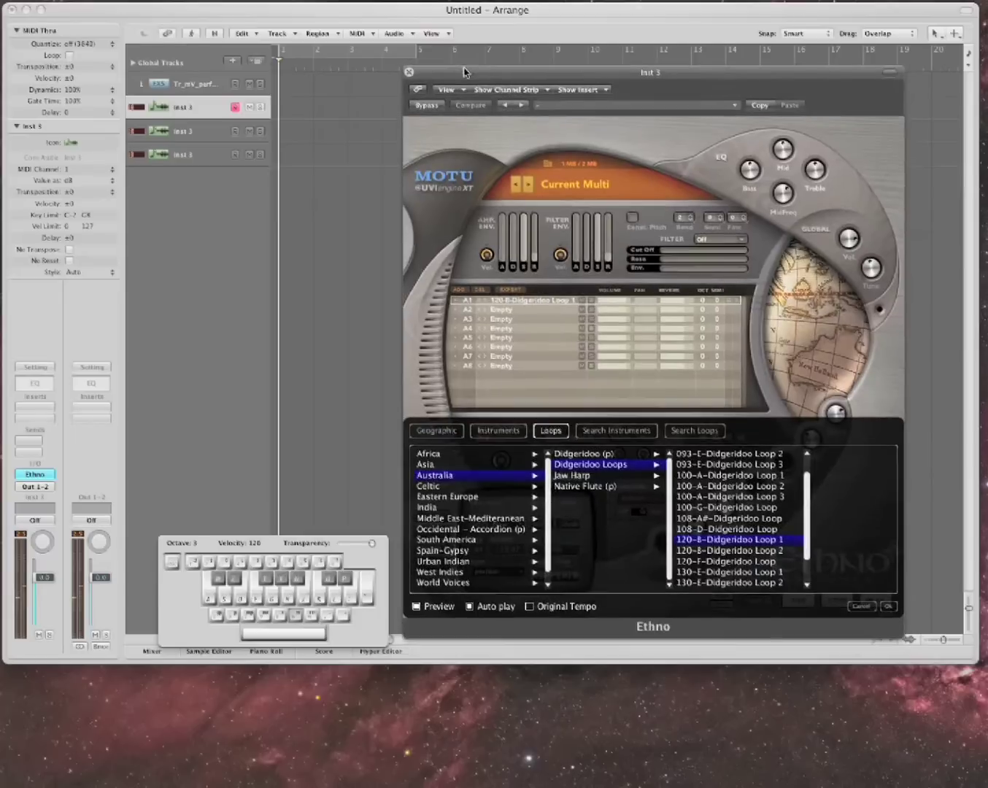
pyautogui.click(503, 310)
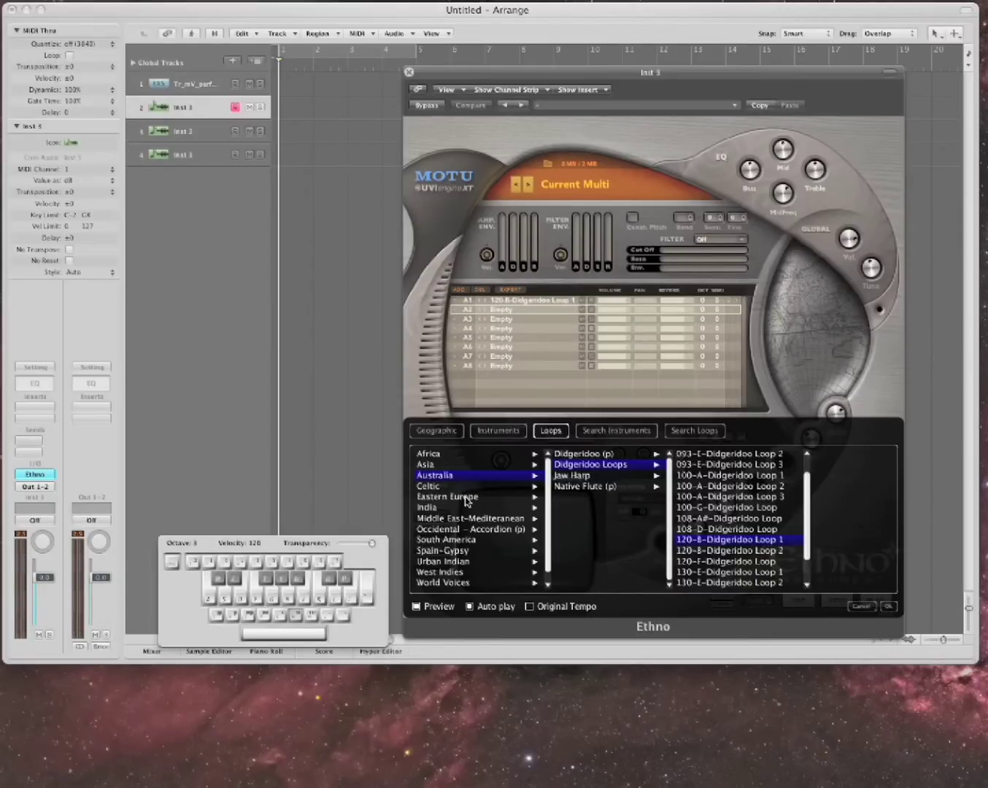
pyautogui.click(472, 464)
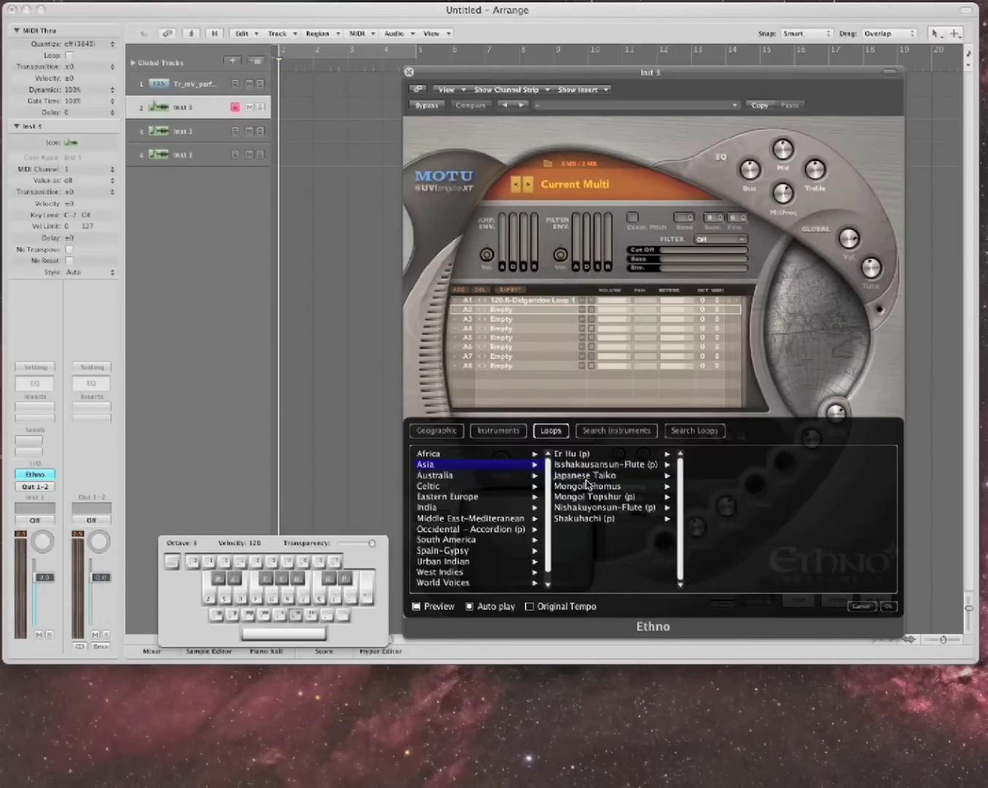
pyautogui.click(597, 519)
pyautogui.click(720, 457)
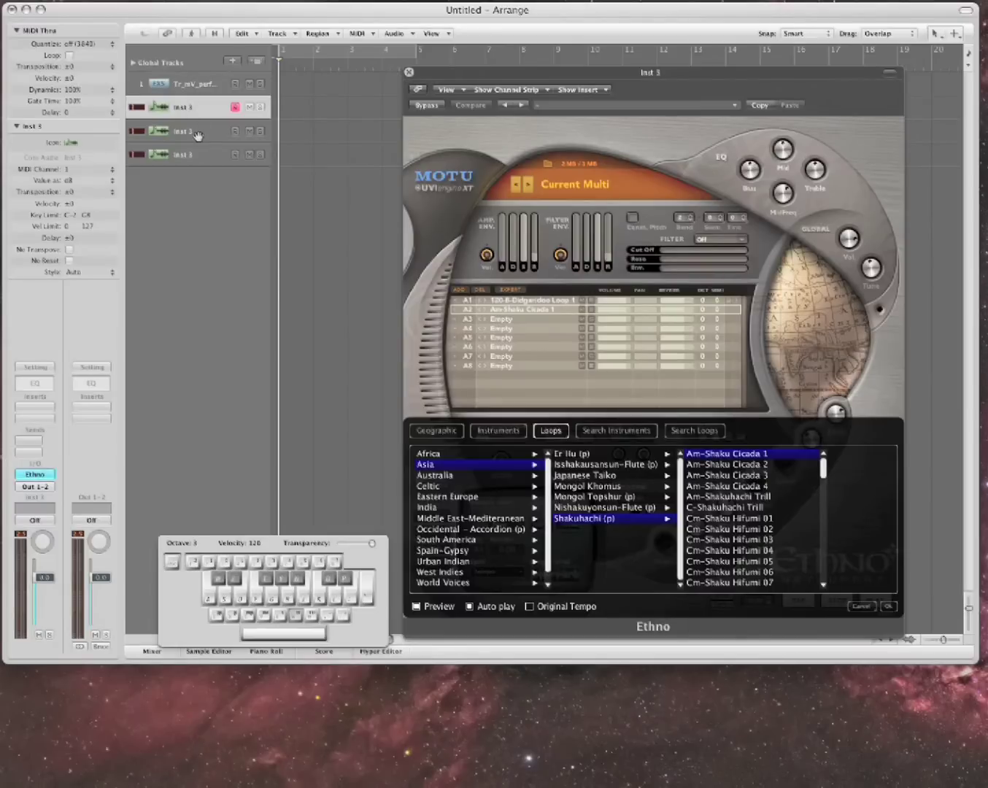
pyautogui.click(195, 132)
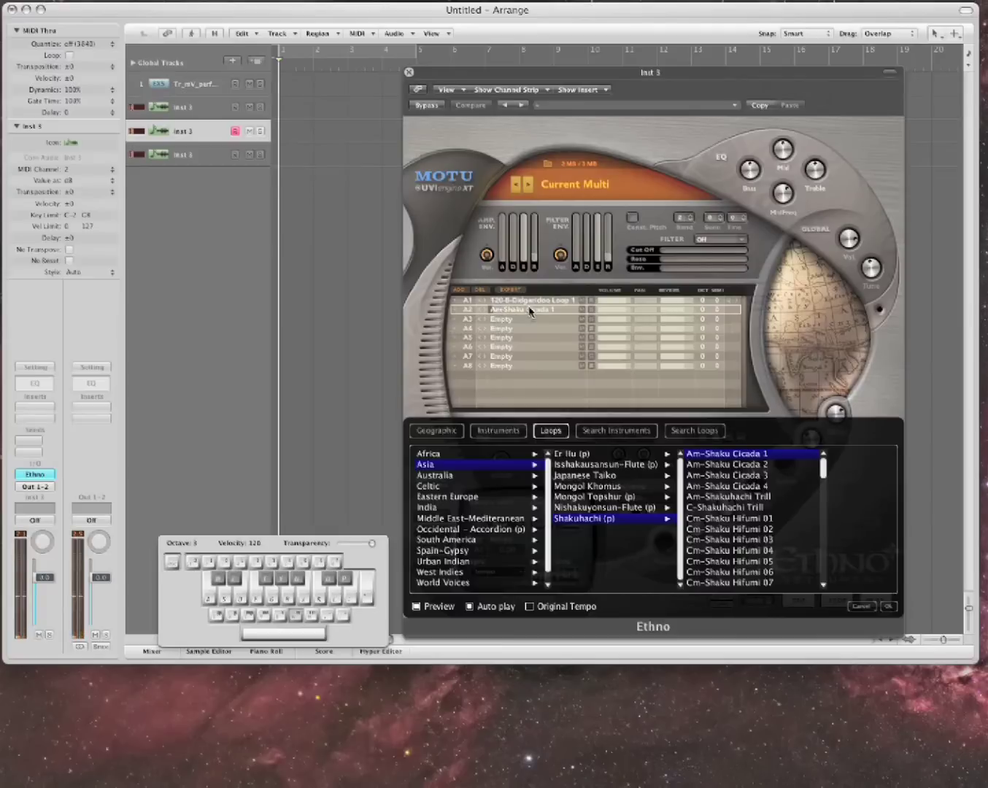
pyautogui.click(206, 160)
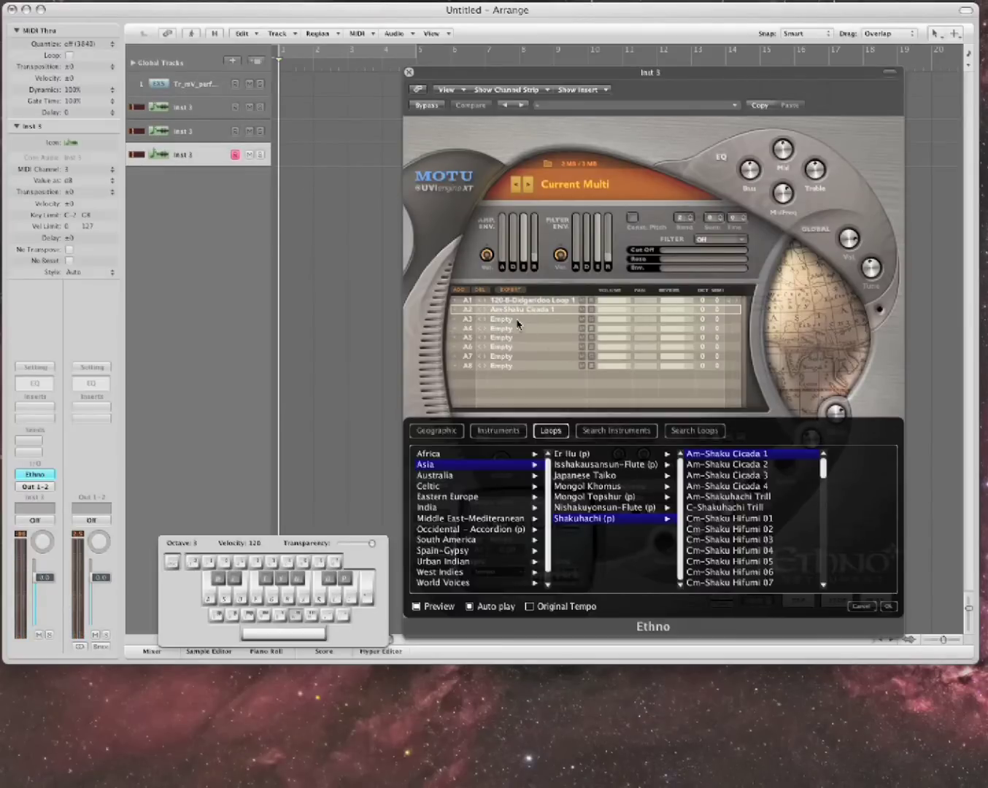
# Fill Ethno slot A3 with Japanese Taiko › 120 Dragon Claw 4_4 › '120-Dragon Claw 1 full mix'
pyautogui.click(517, 320)
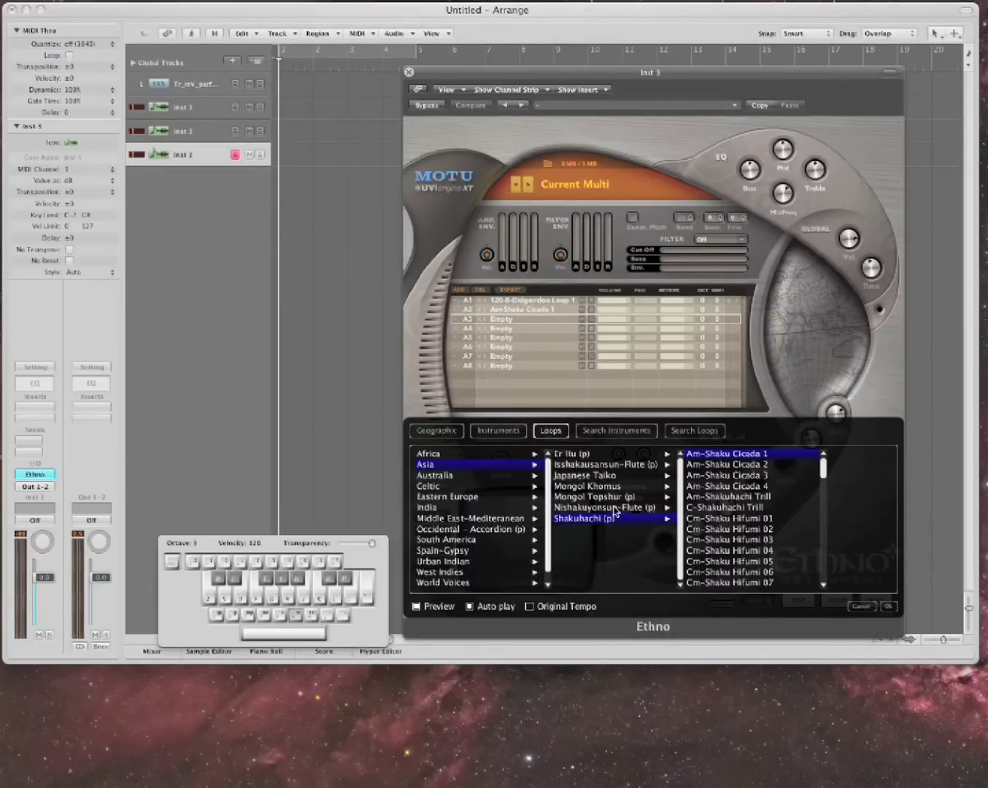
pyautogui.click(607, 475)
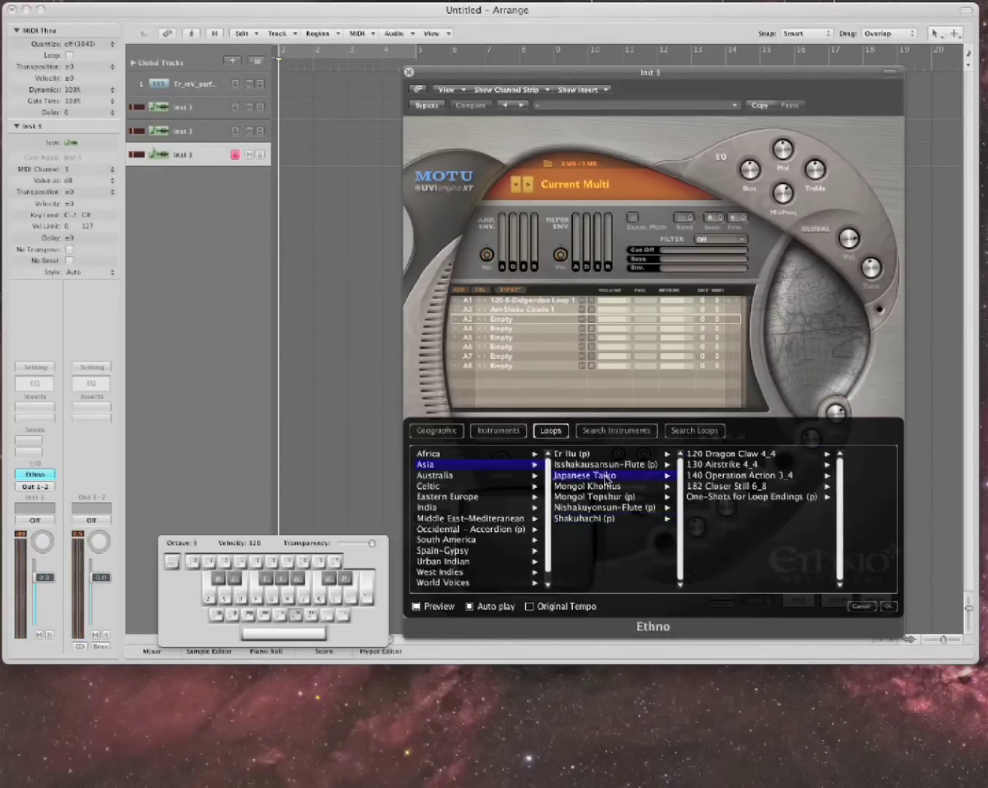
pyautogui.click(728, 454)
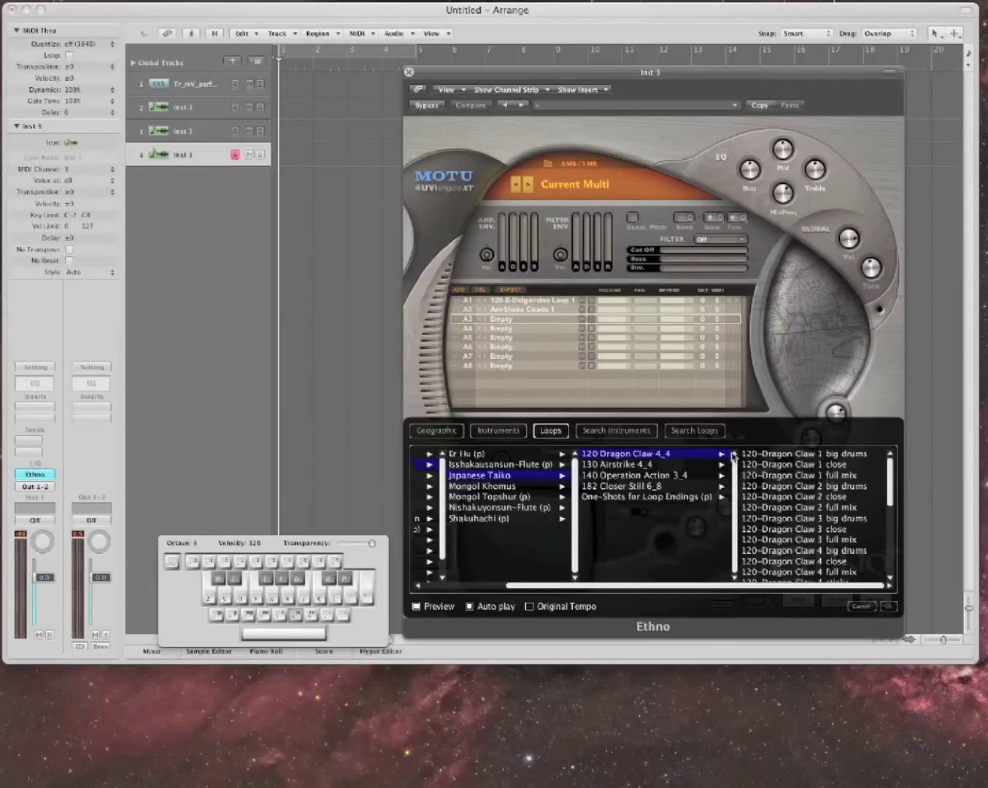
pyautogui.click(773, 476)
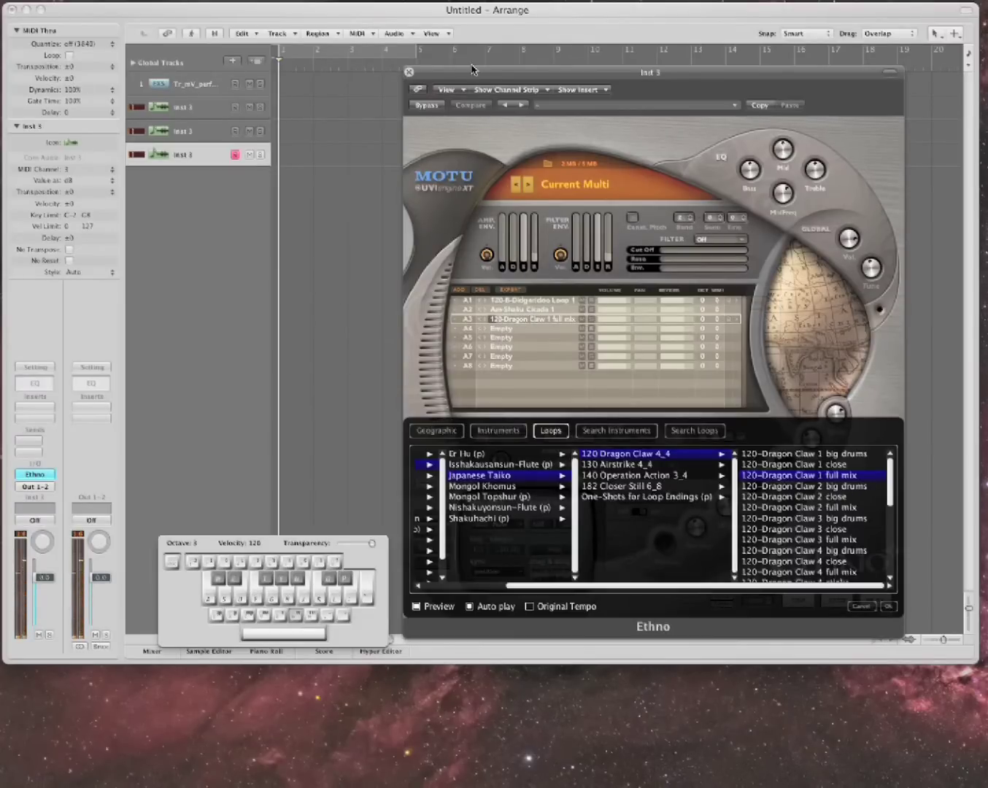
pyautogui.moveTo(471, 69); pyautogui.dragTo(539, 178)
# Record a short region from bar 1 on the fourth Ethno track
pyautogui.click(370, 195)
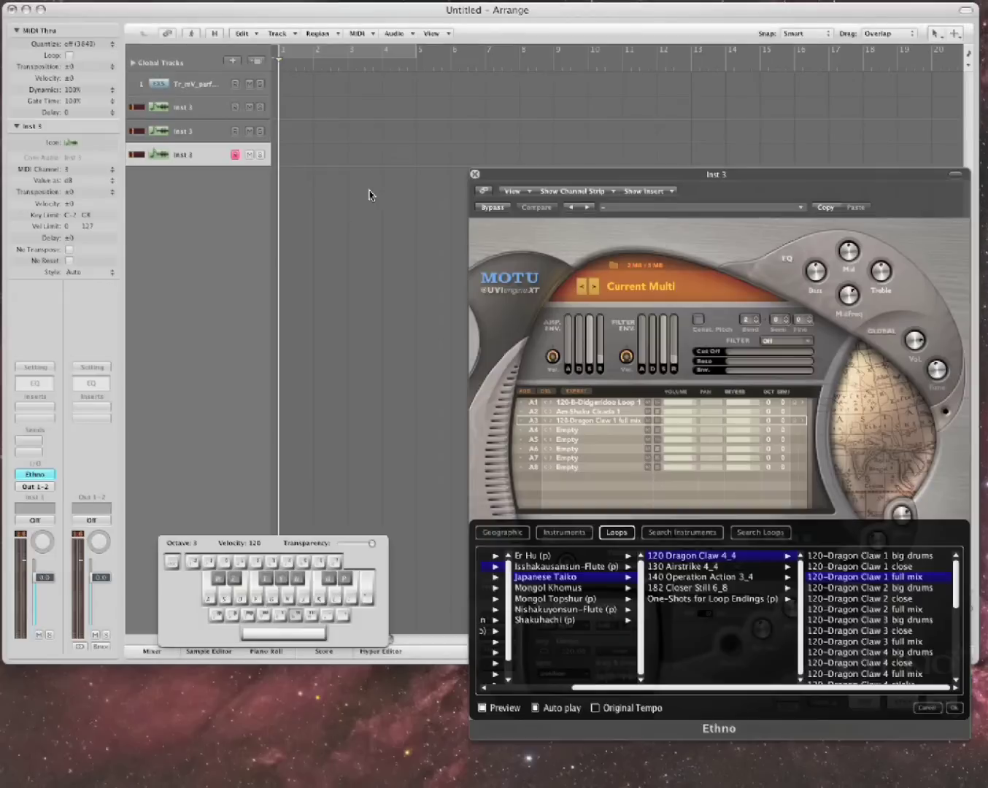
pyautogui.press('capslock')
pyautogui.press('r')
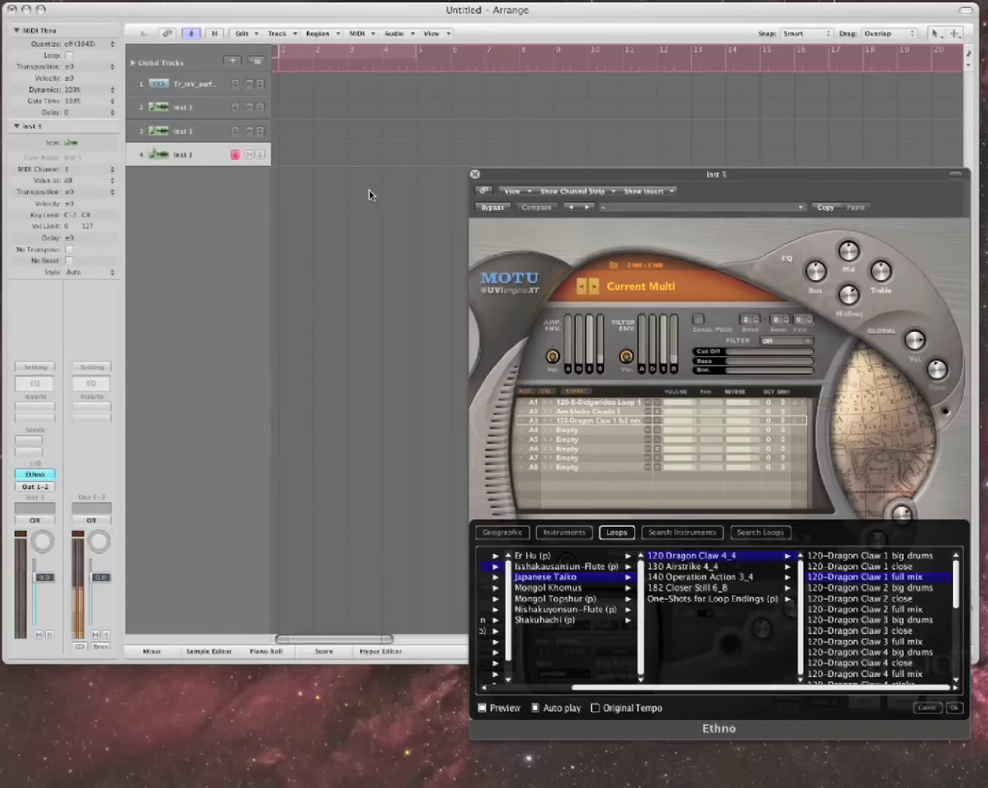
pyautogui.press('capslock')
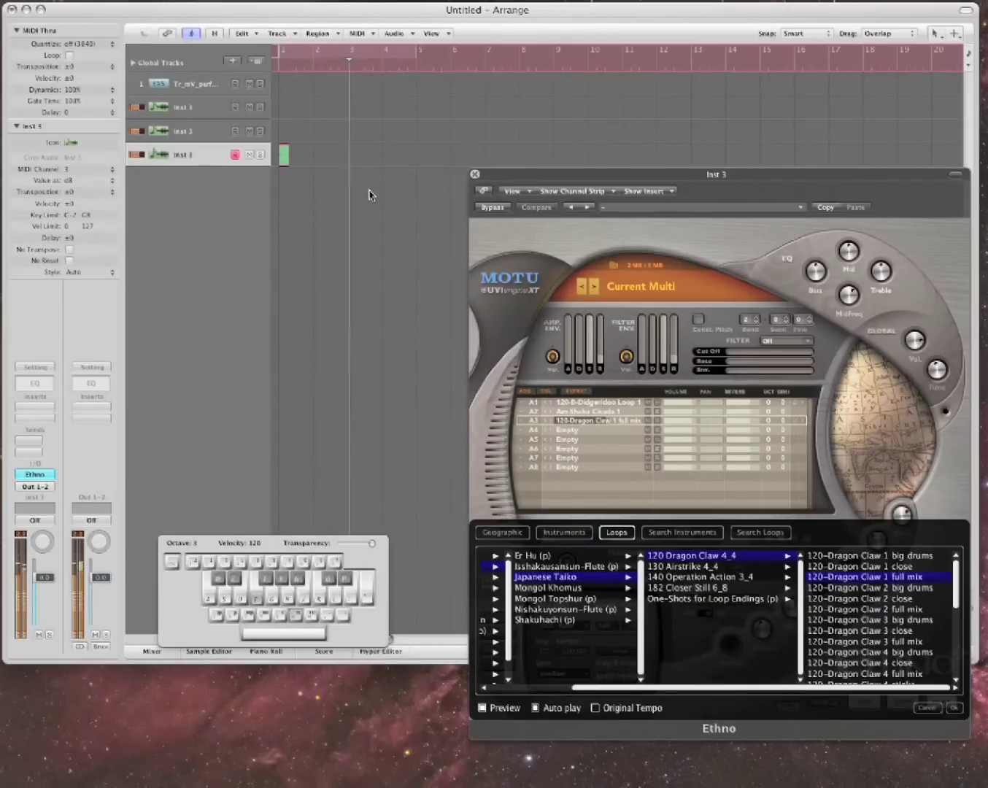
pyautogui.press('space')
# Record a short region from the project start on the third track
pyautogui.click(200, 132)
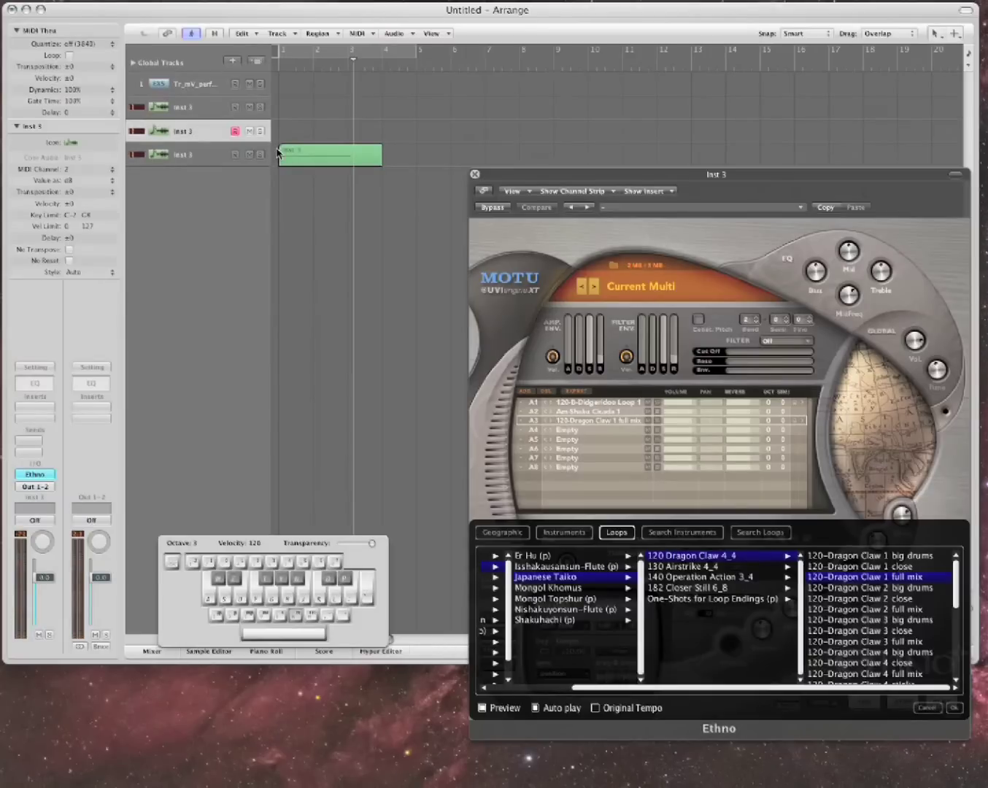
pyautogui.press('Return')
pyautogui.press('r')
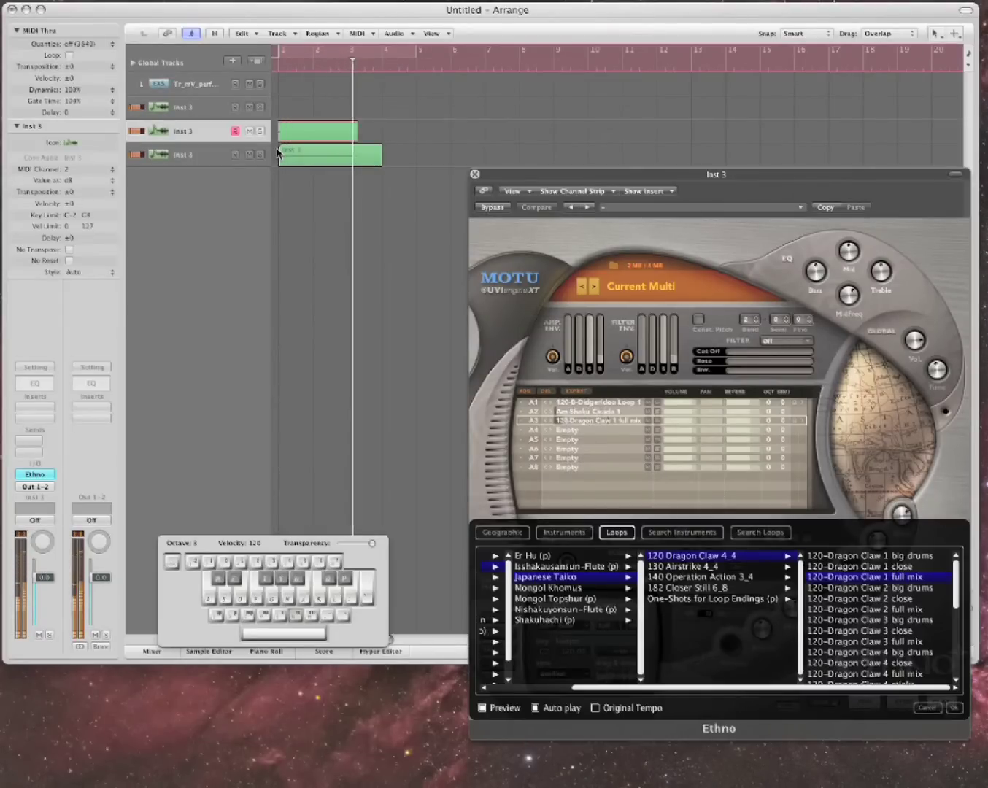
pyautogui.press('space')
# Record a short region from bar 1 on the second track
pyautogui.press('Return')
pyautogui.press('Up')
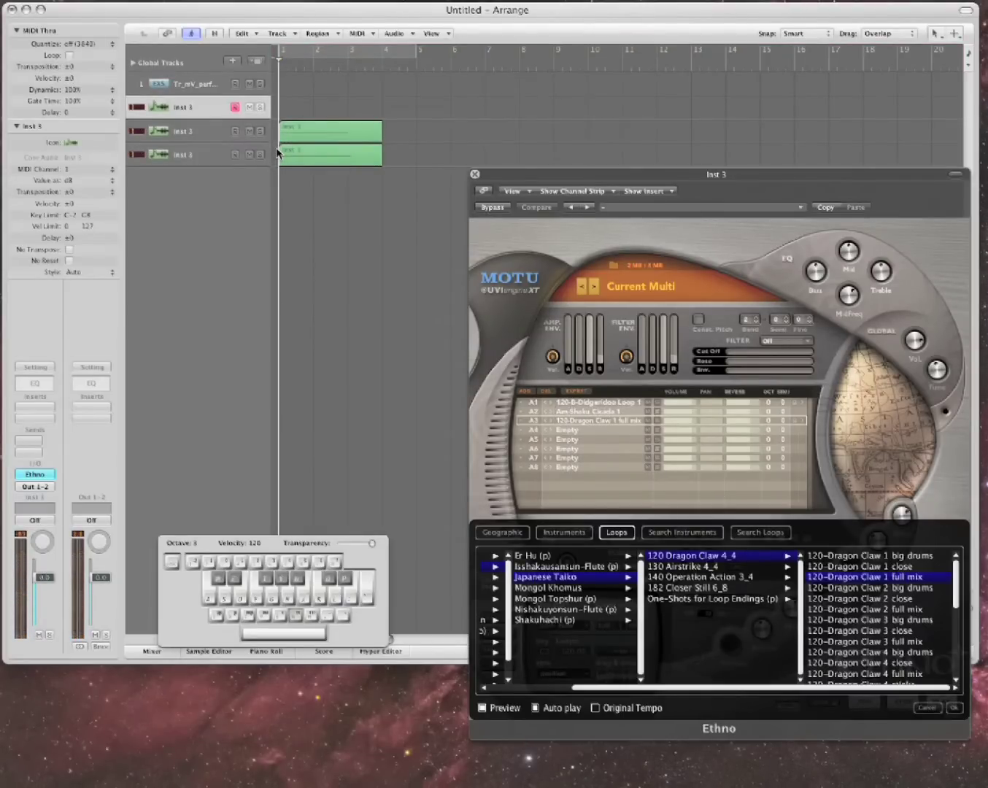
pyautogui.press('r')
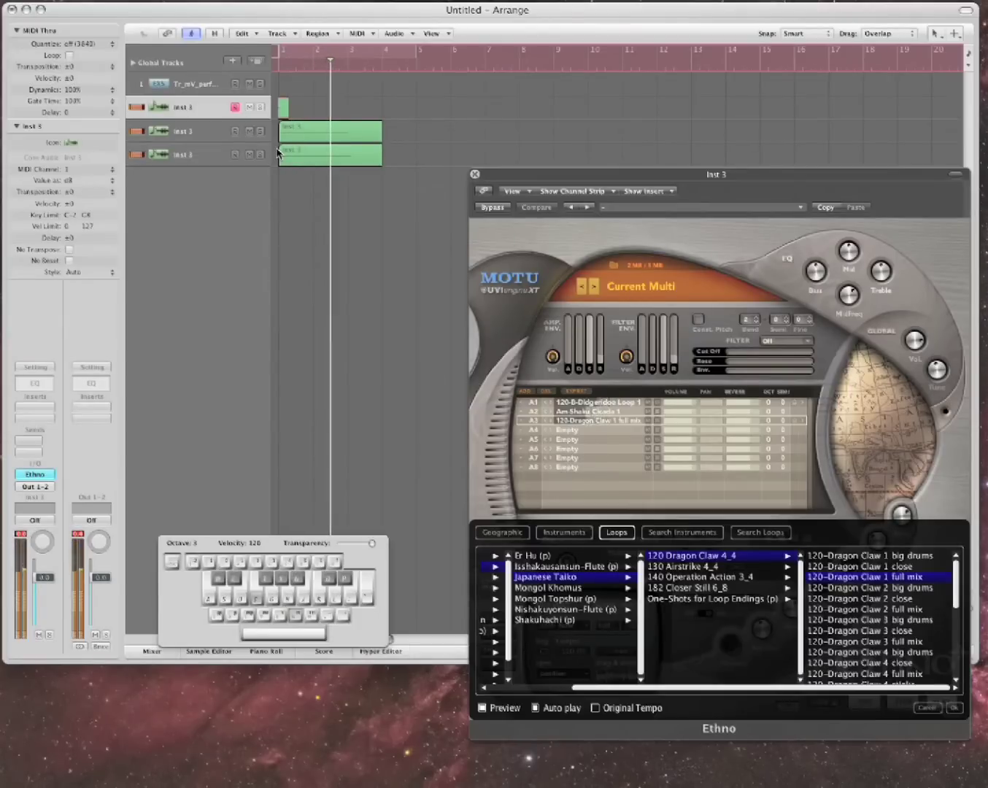
pyautogui.press('space')
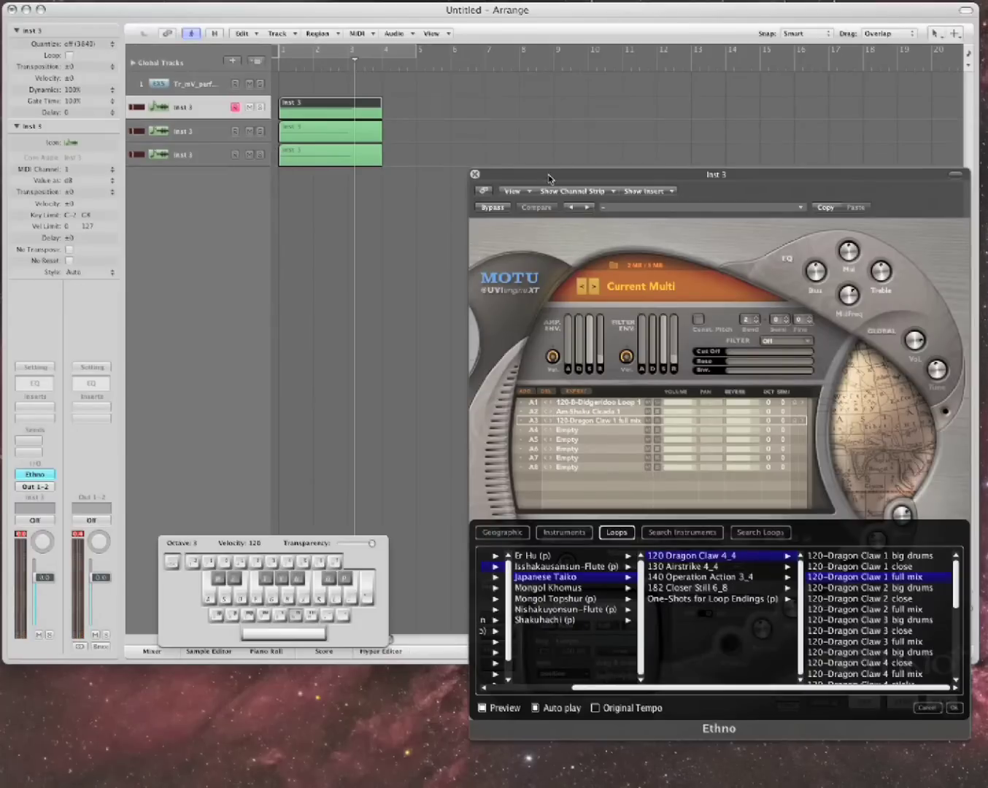
pyautogui.moveTo(548, 179); pyautogui.dragTo(505, 125)
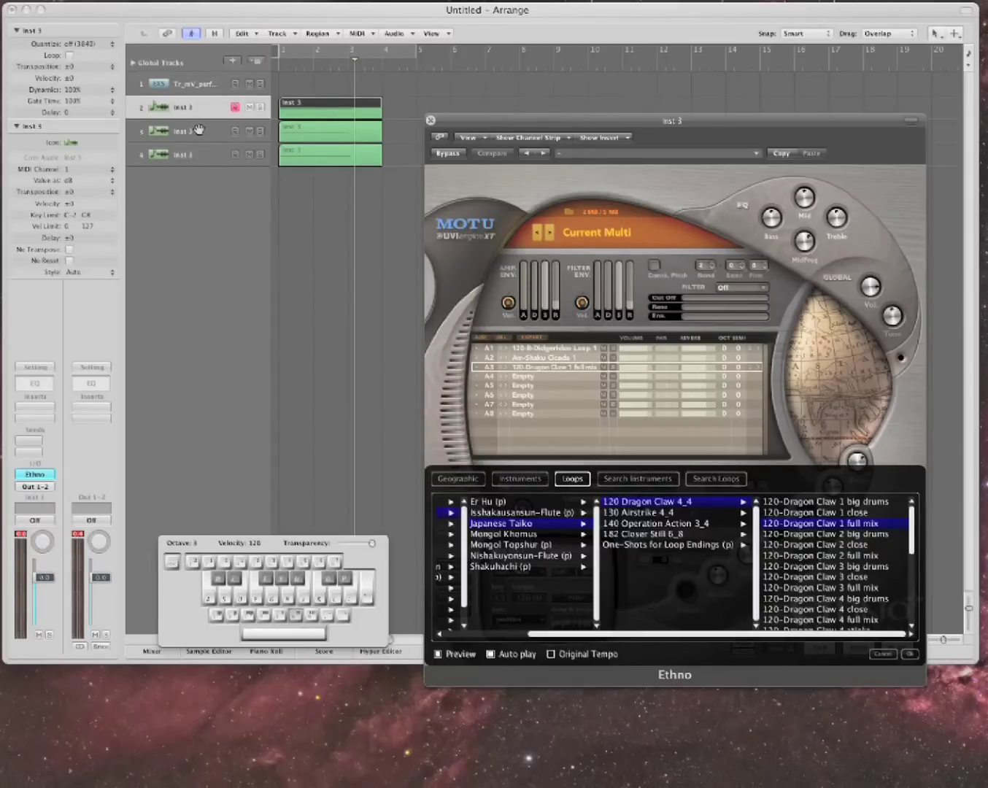
# Drag an Ethno track header down to row four and view Ethno's instrument search page
pyautogui.moveTo(199, 130); pyautogui.dragTo(194, 157)
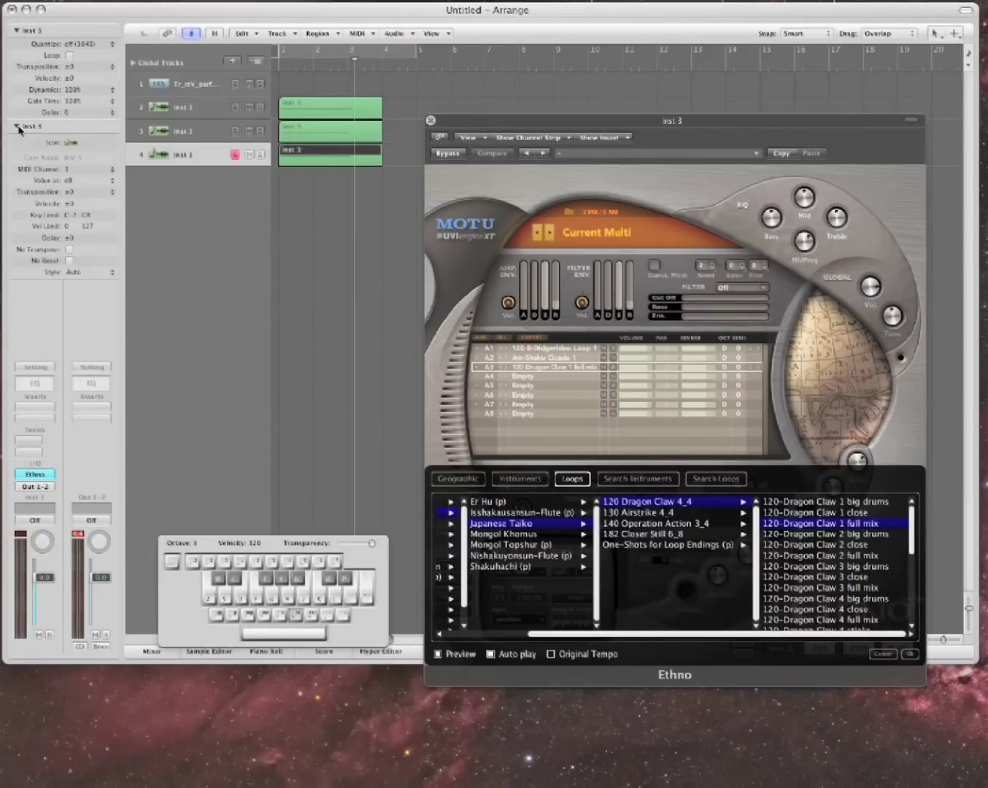
pyautogui.click(637, 481)
# Cycle Ethno's browser through loop search, loop categories, instrument categories and geographic regions
pyautogui.click(723, 478)
pyautogui.click(569, 479)
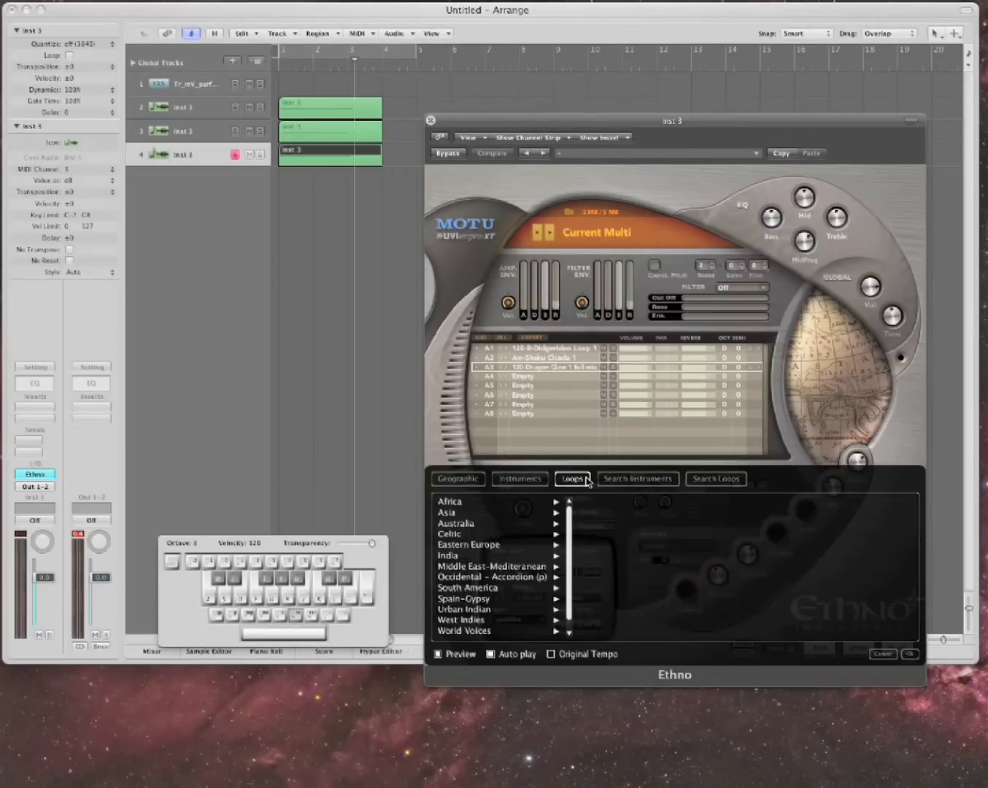
pyautogui.click(521, 479)
pyautogui.click(467, 479)
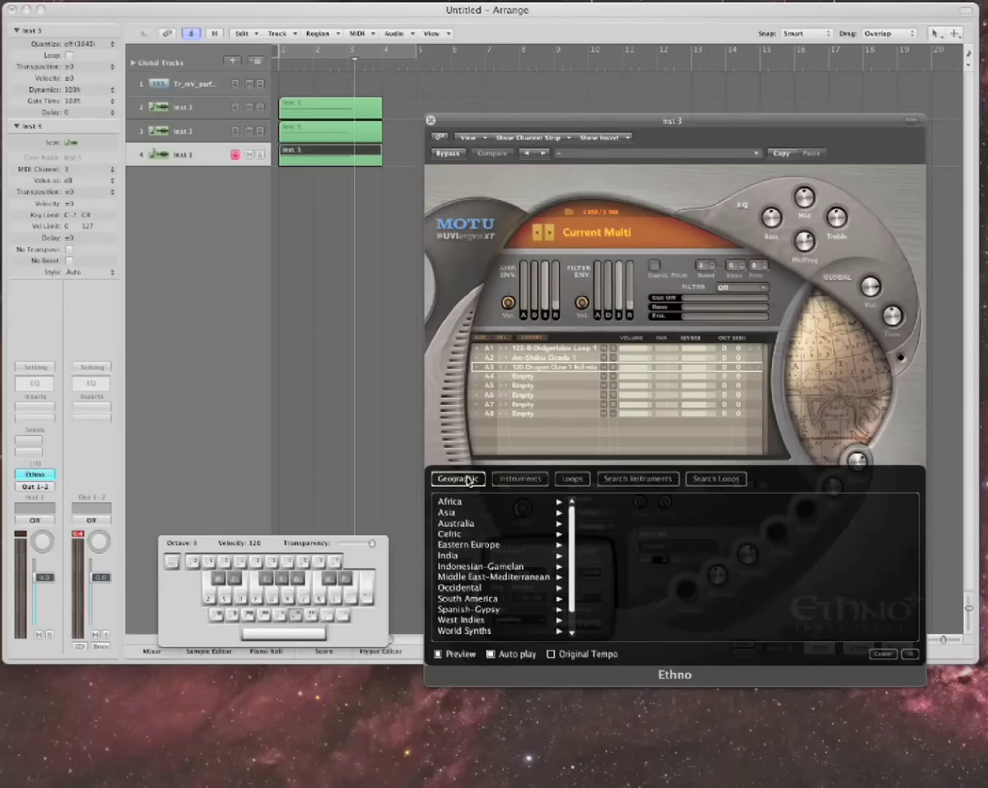
# Set slot A3's MIDI channel from its popup and close the sound browser
pyautogui.click(491, 368)
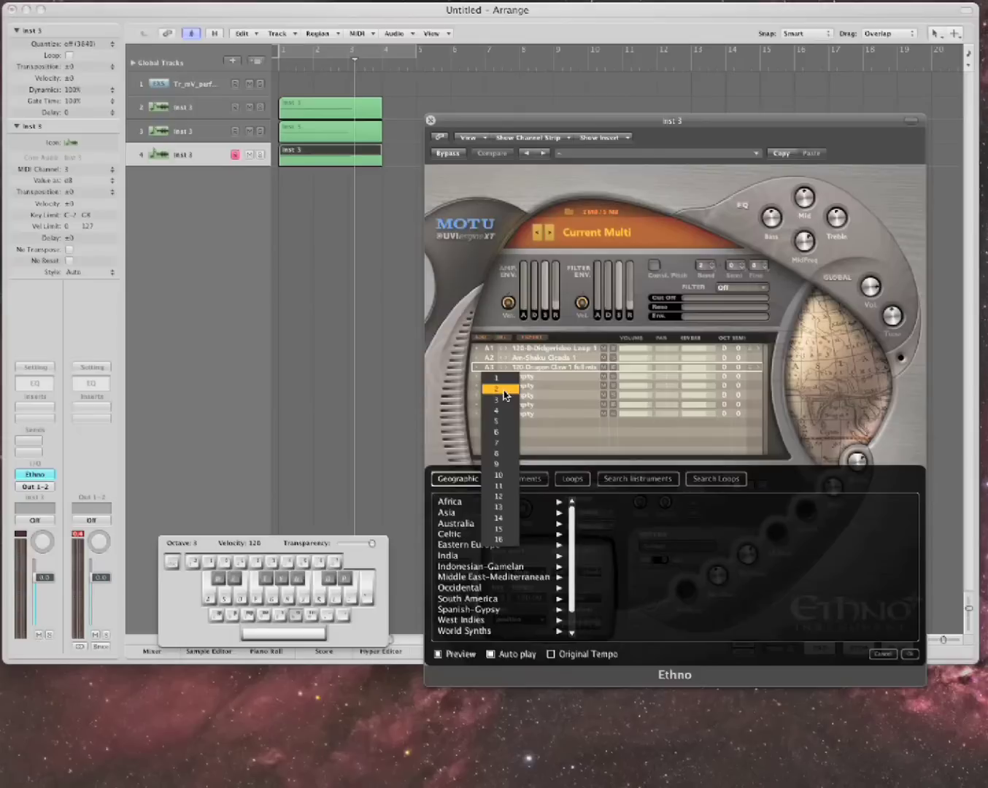
pyautogui.click(504, 392)
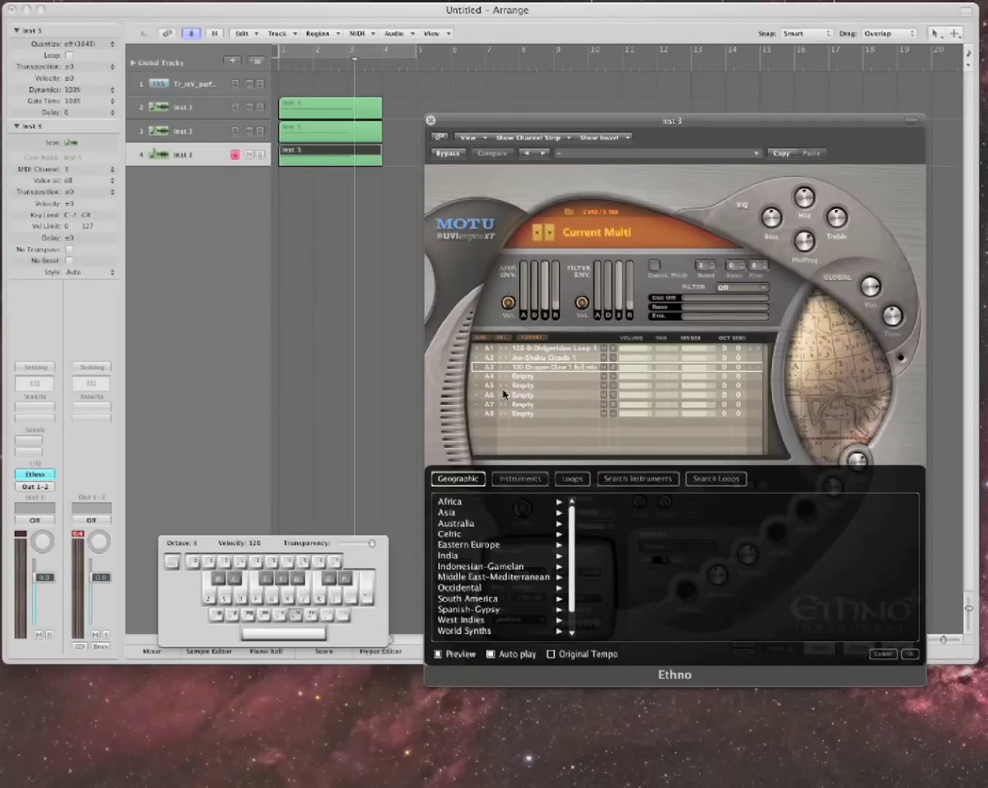
pyautogui.click(494, 370)
pyautogui.click(507, 379)
pyautogui.click(882, 654)
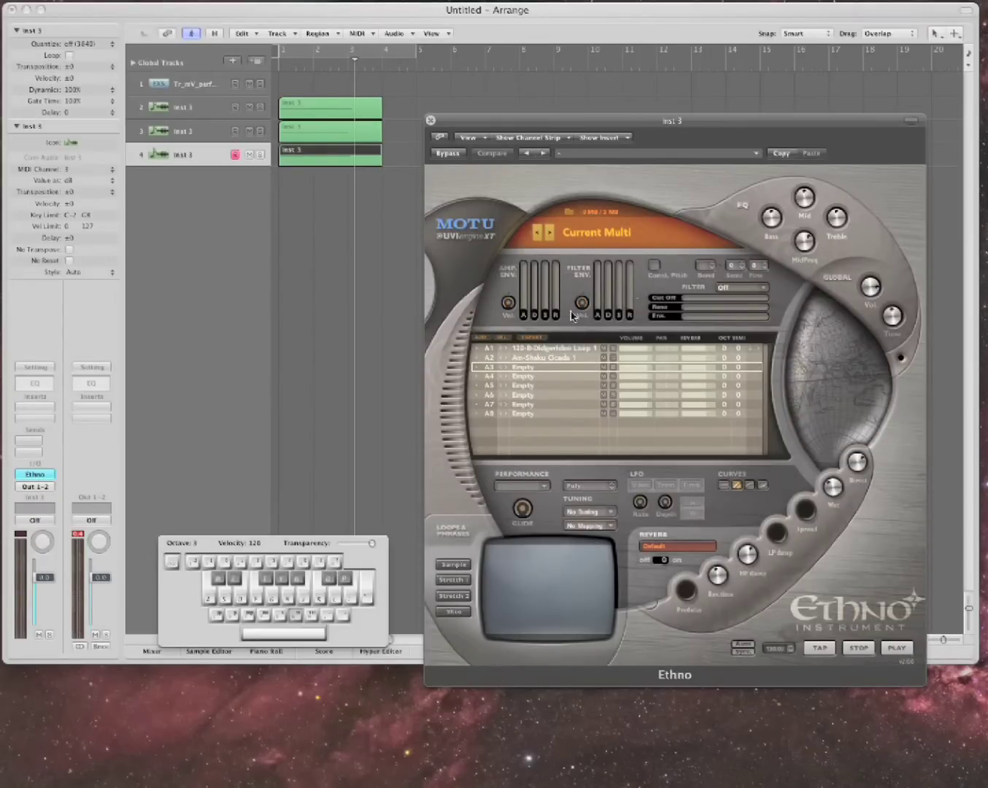
# Review part A2's Am-Shaku Cicada 1 settings and Reverb presets unchanged, then close Ethno
pyautogui.click(558, 360)
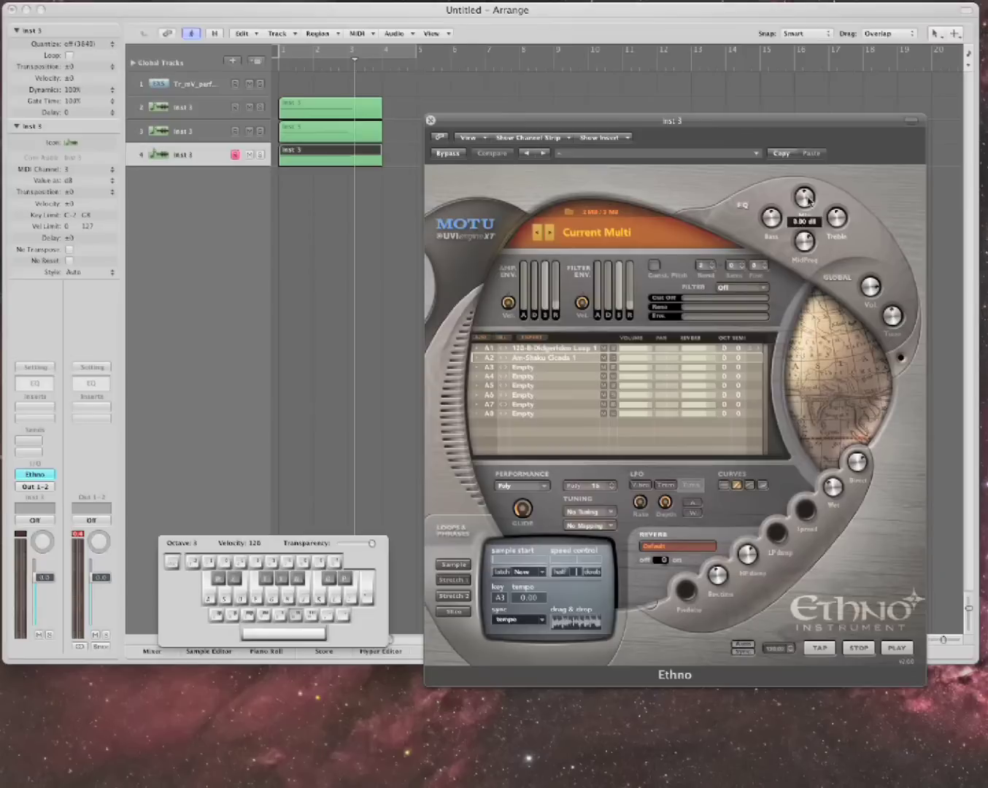
pyautogui.moveTo(858, 302)
pyautogui.click(687, 548)
pyautogui.moveTo(682, 579)
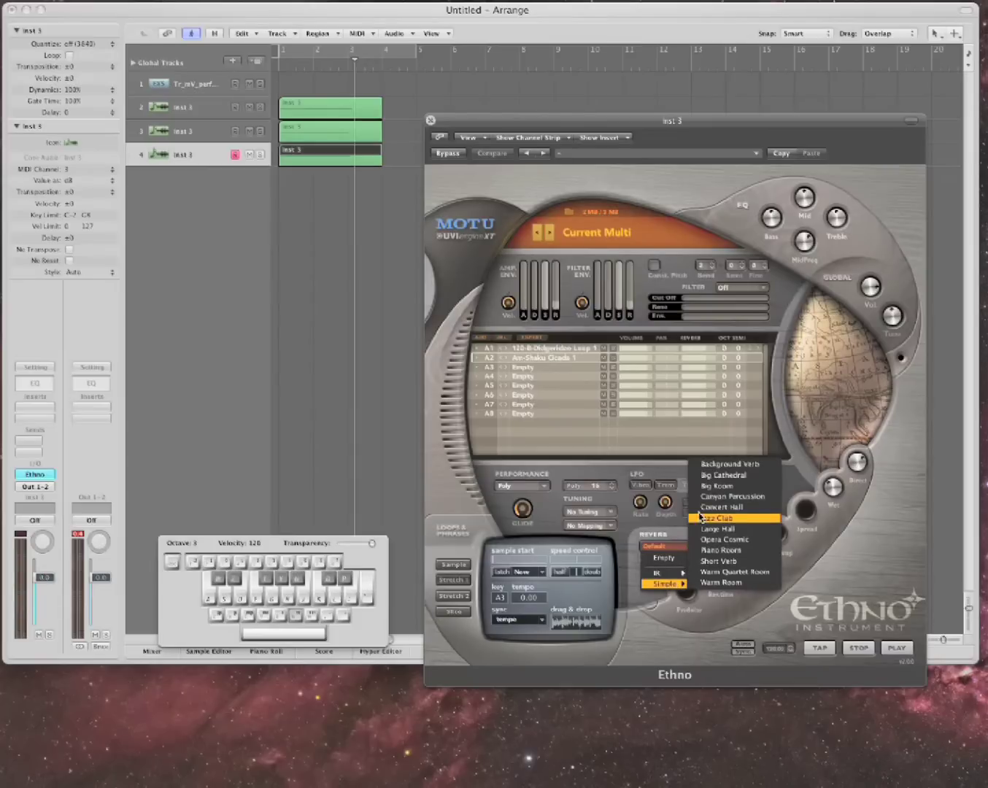
pyautogui.click(831, 553)
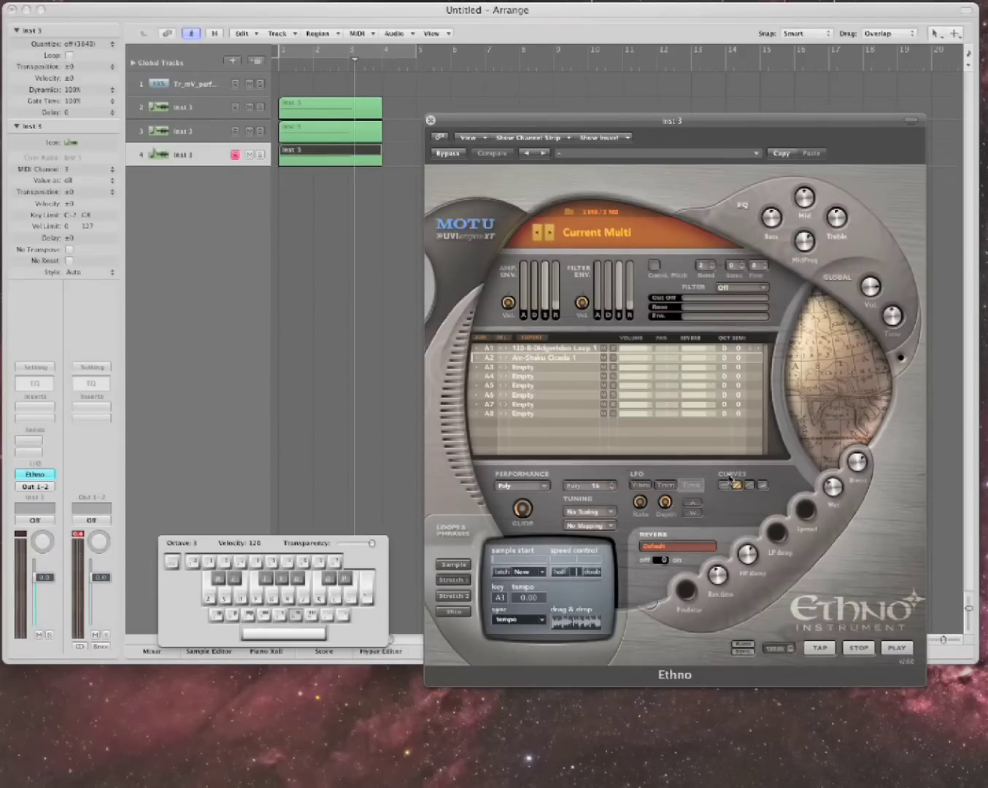
pyautogui.click(432, 121)
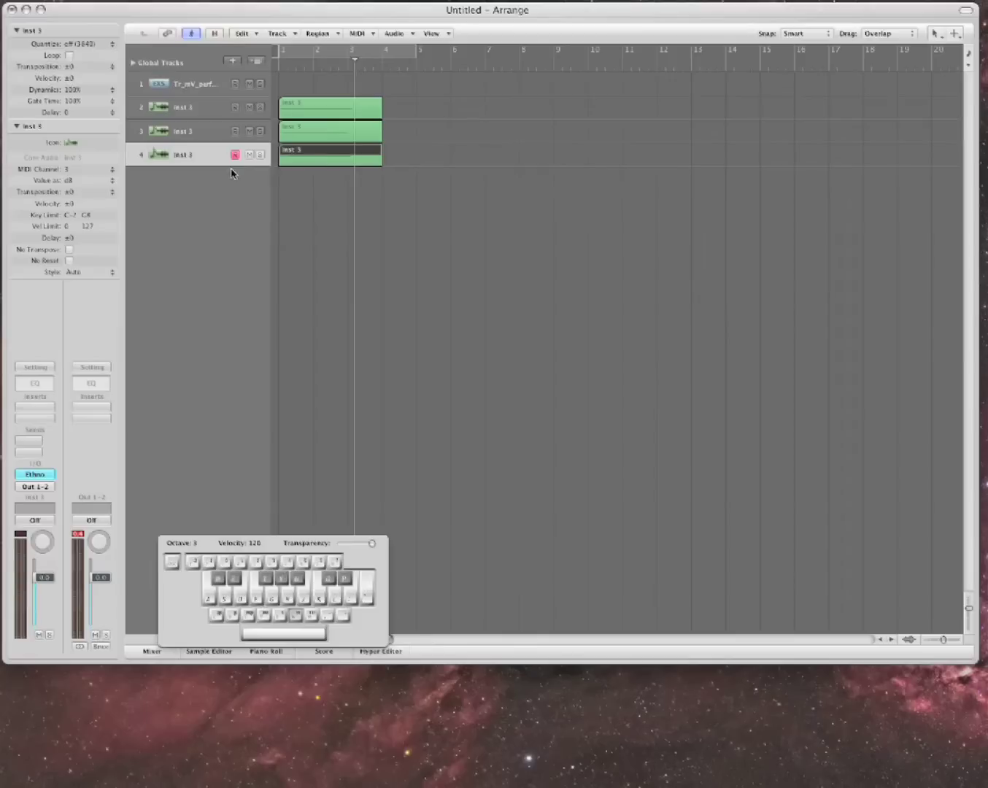
# Create new multi-timbral software instrument tracks
pyautogui.click(235, 62)
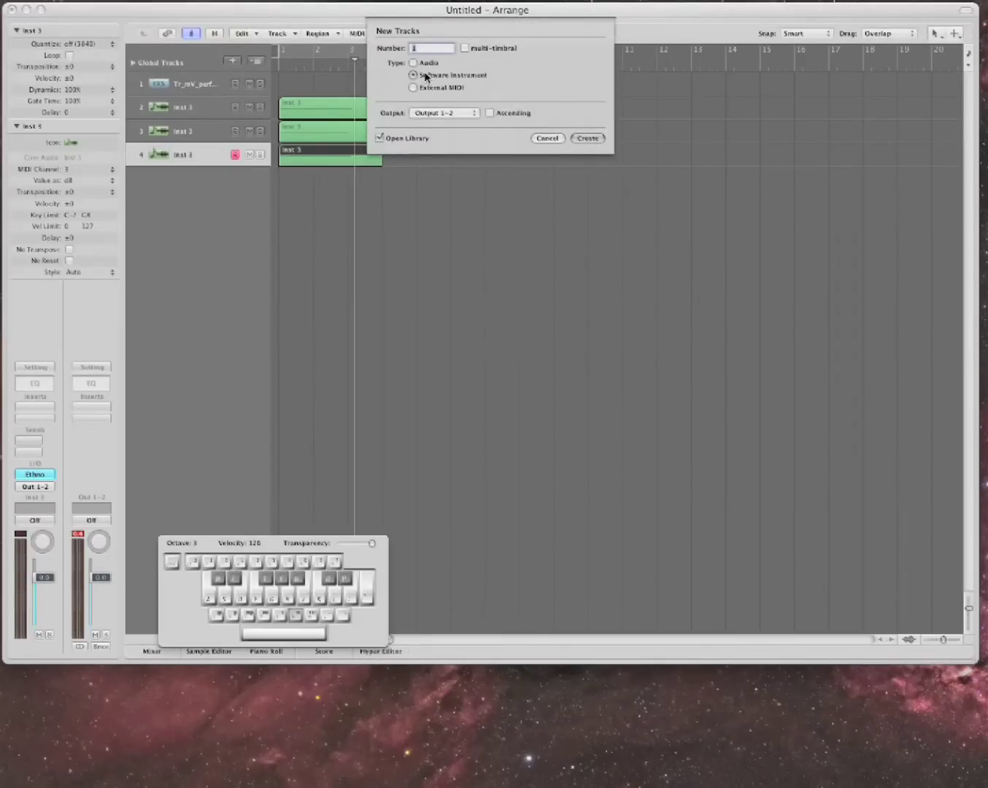
pyautogui.click(464, 47)
pyautogui.click(586, 140)
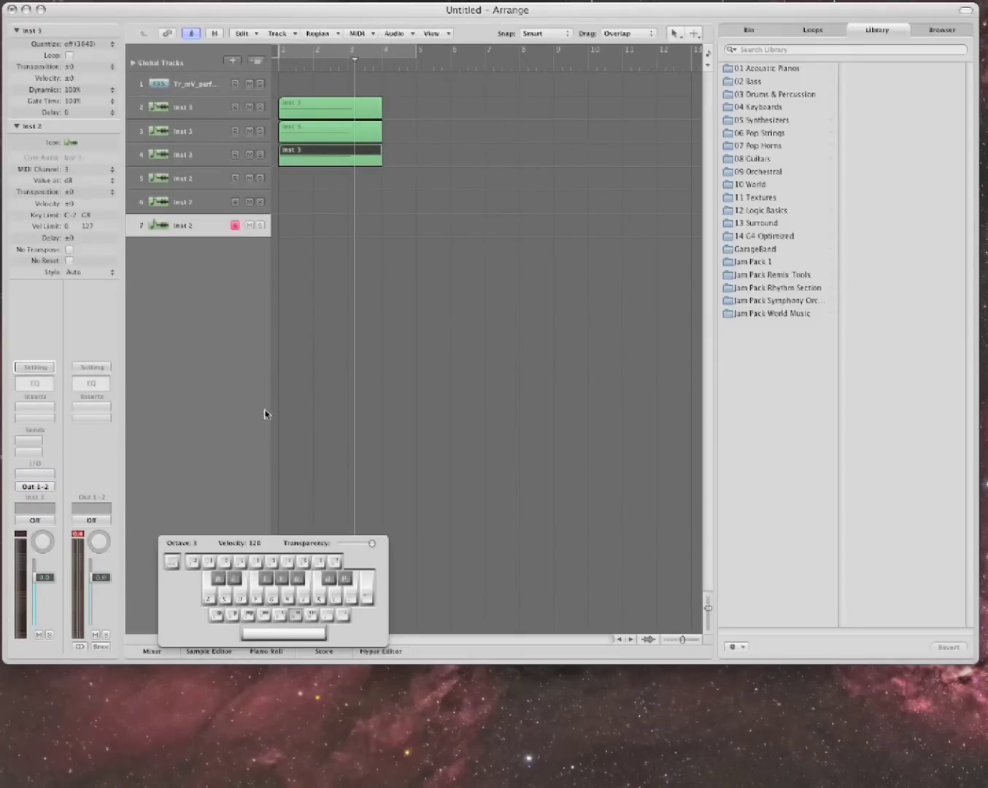
pyautogui.press('capslock')
# Load AU Instruments › MOTU › MOTU Symphonic Instrument in Stereo on the new tracks
pyautogui.click(34, 473)
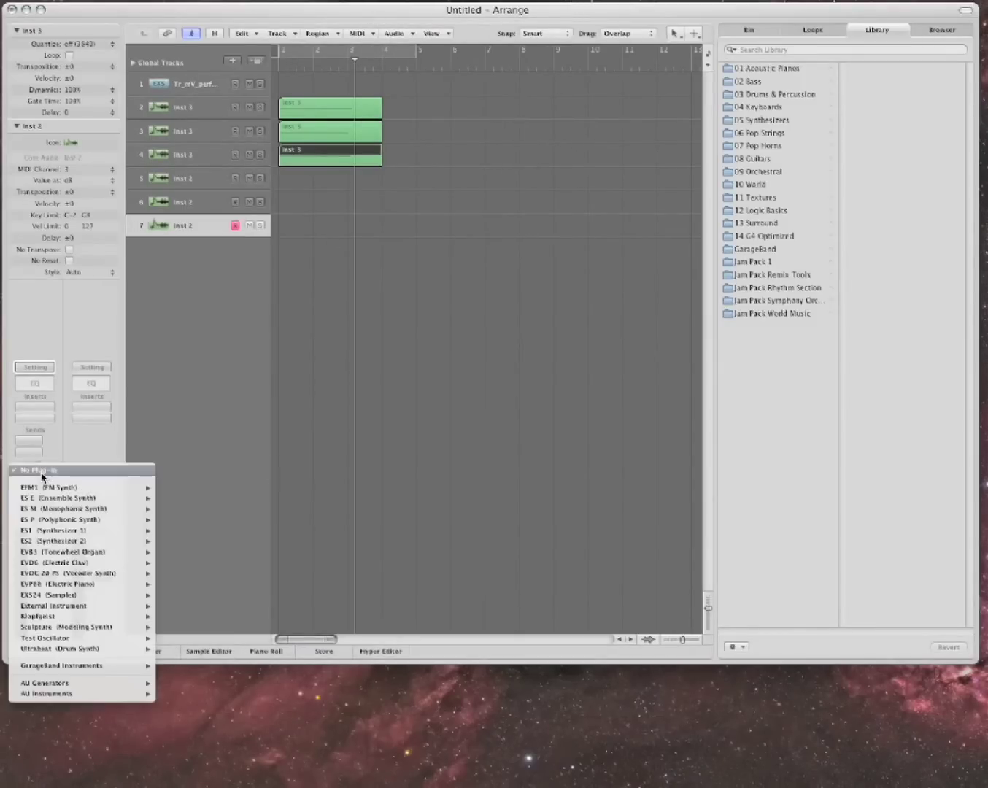
pyautogui.moveTo(82, 694)
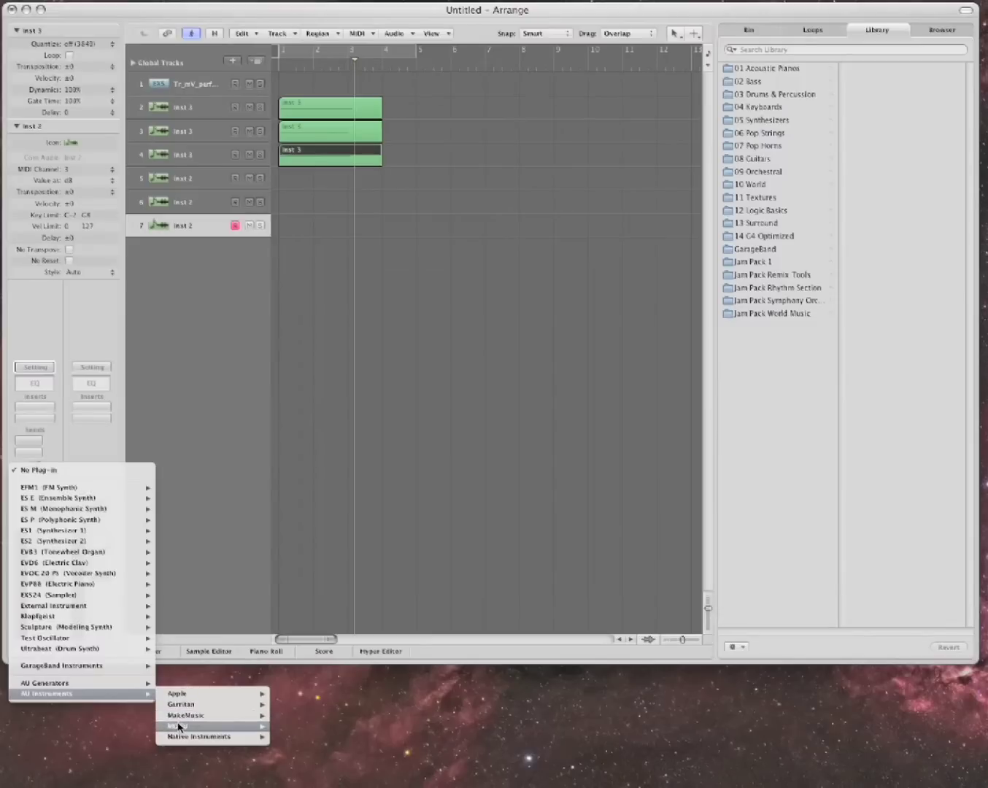
pyautogui.moveTo(181, 726)
pyautogui.moveTo(323, 752)
pyautogui.click(441, 747)
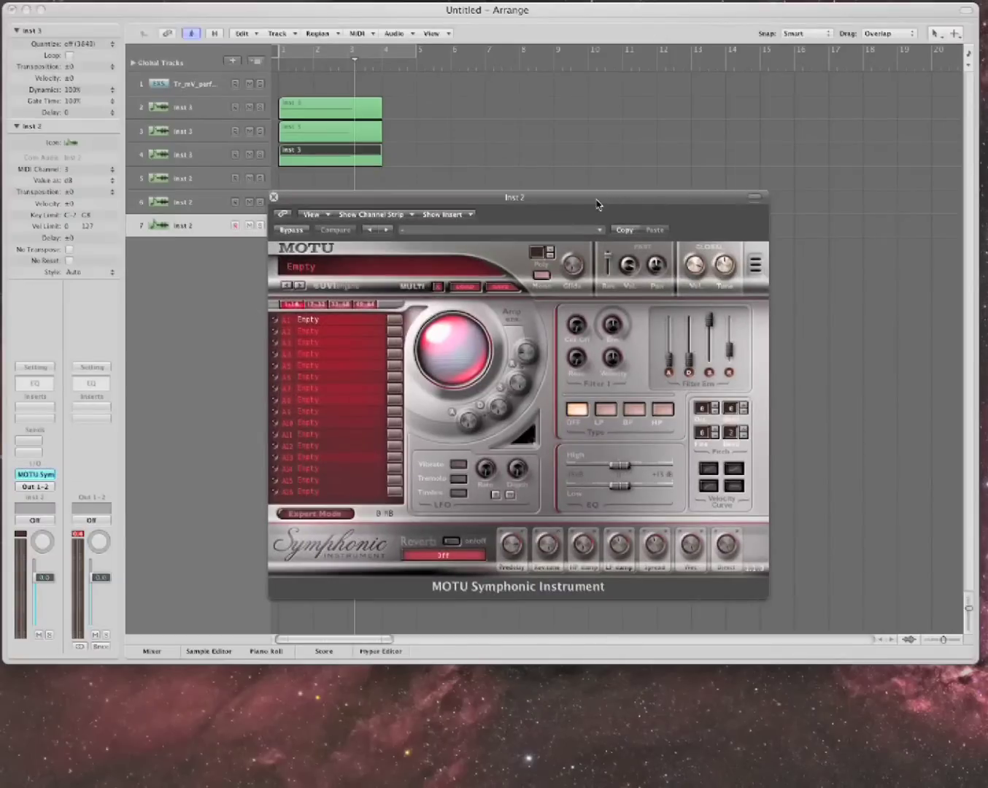
# Move the Symphonic Instrument window aside and check tracks 5–7 use MIDI channels 1–3
pyautogui.moveTo(596, 205); pyautogui.dragTo(803, 80)
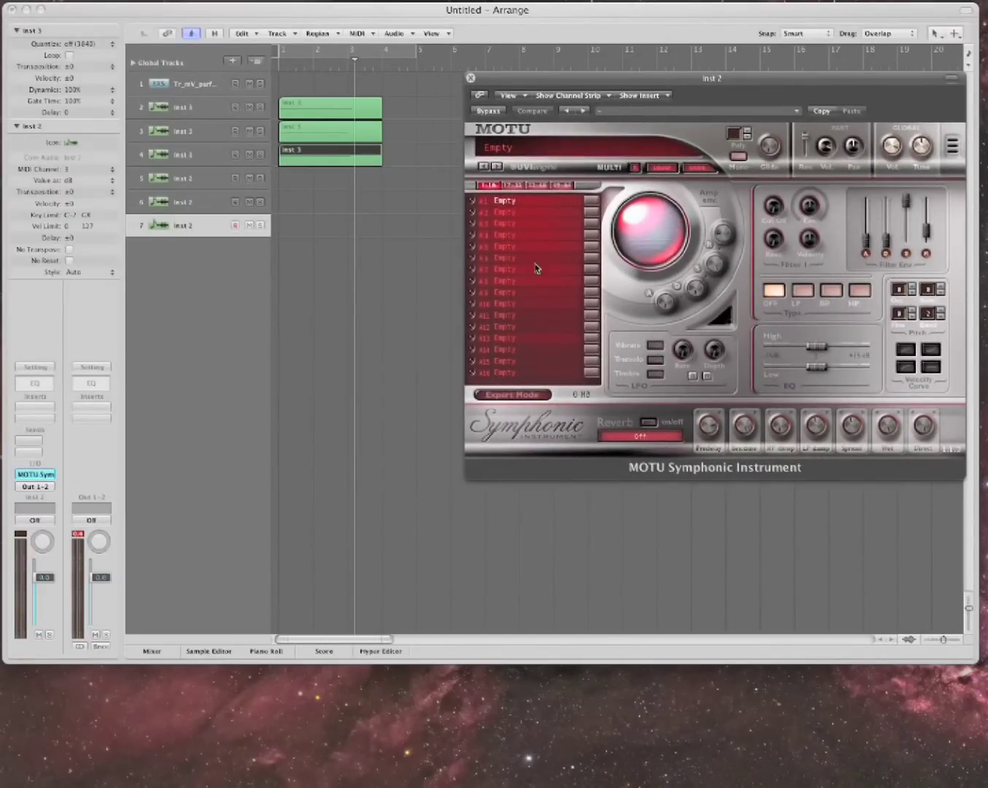
pyautogui.click(183, 177)
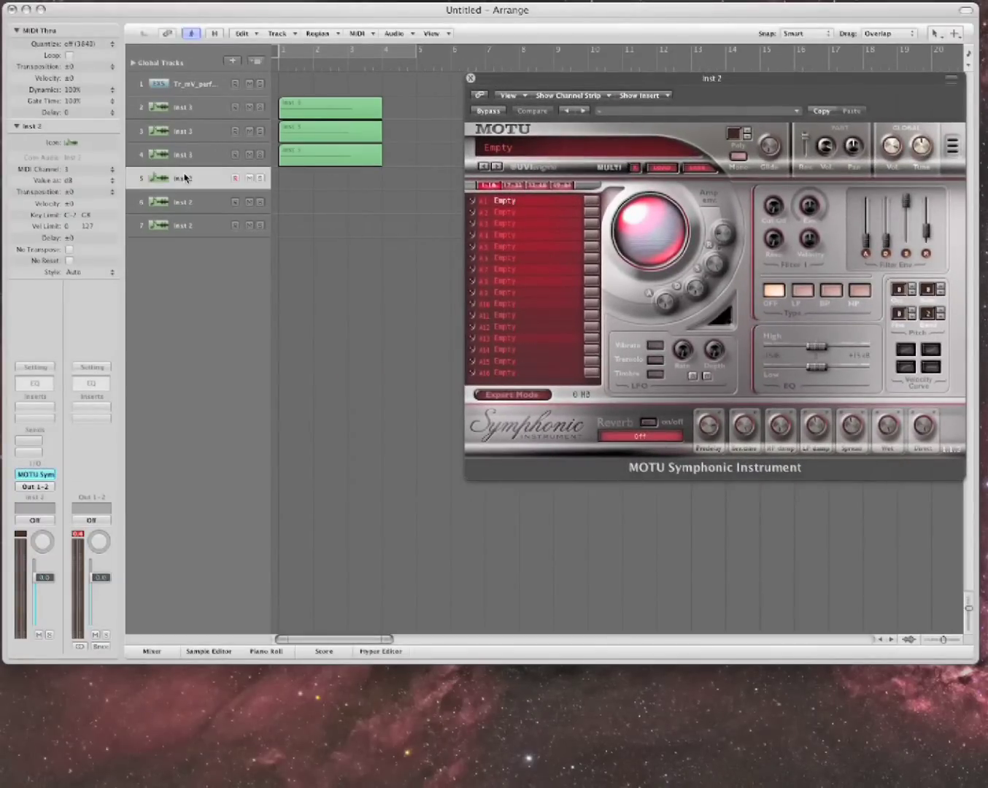
pyautogui.press('Up')
pyautogui.press('Up')
pyautogui.press('Up')
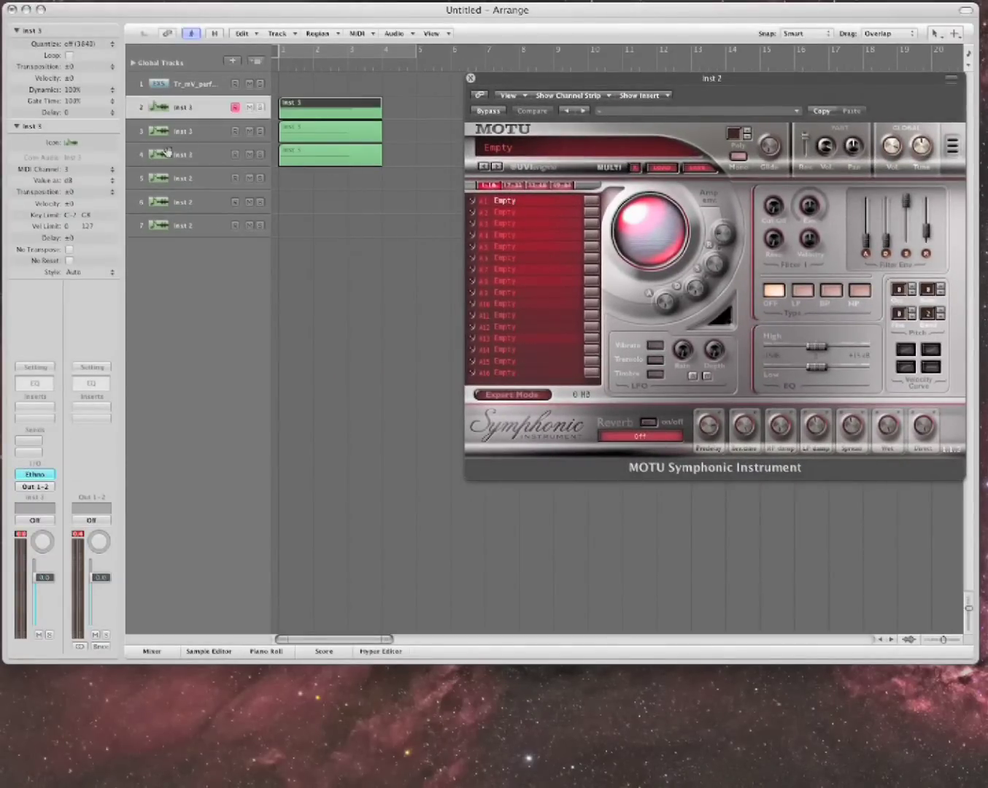
pyautogui.press('Down')
pyautogui.press('Down')
pyautogui.press('Down')
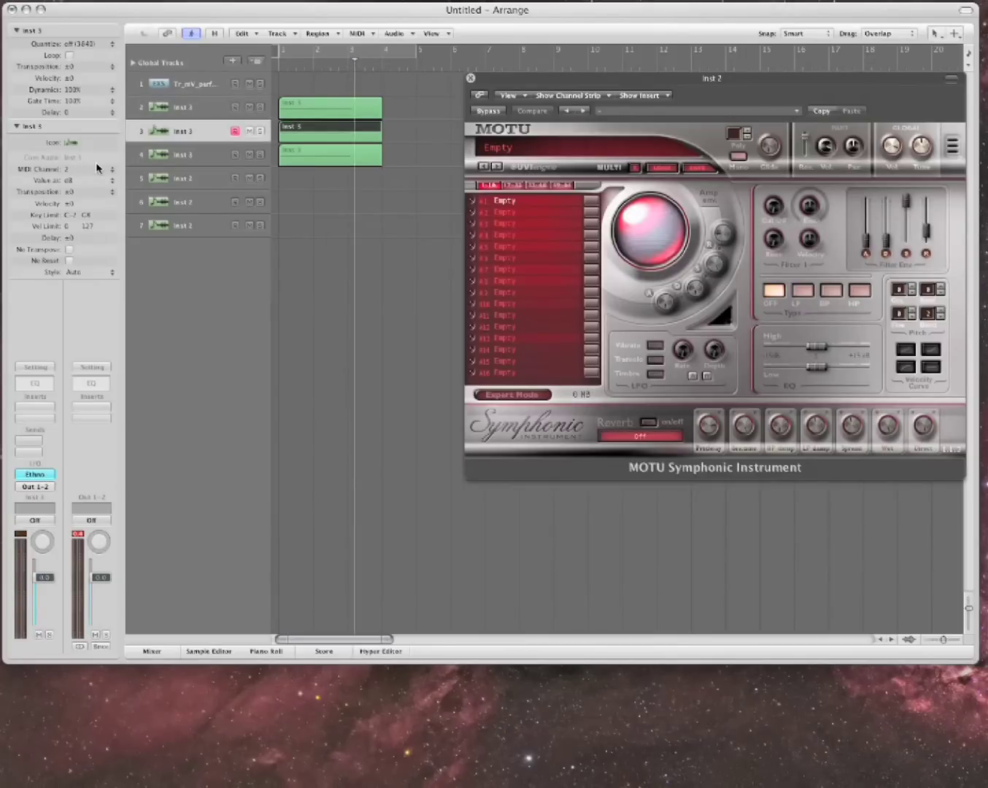
pyautogui.press('space')
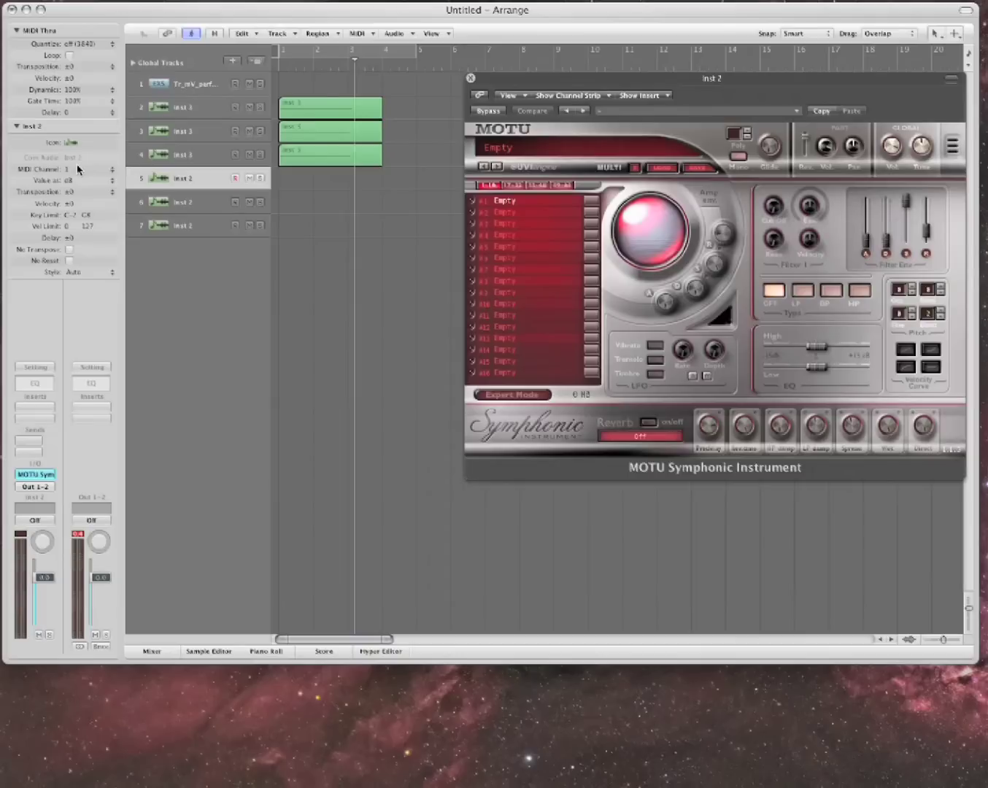
pyautogui.press('Down')
pyautogui.press('Down')
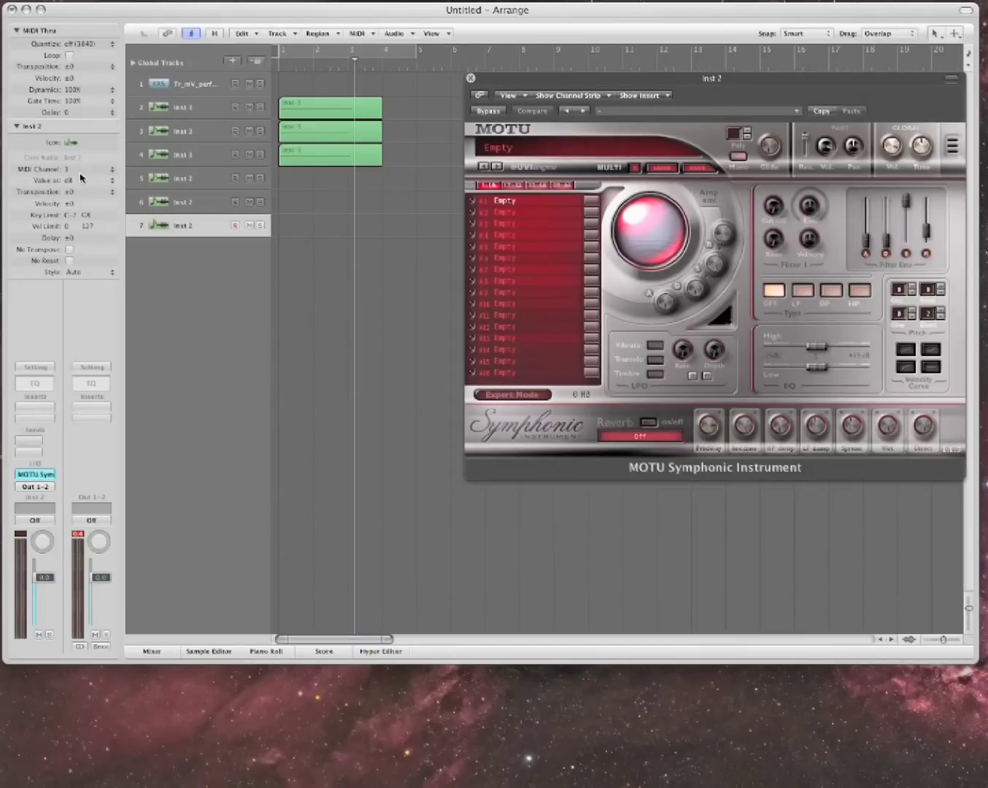
pyautogui.click(208, 178)
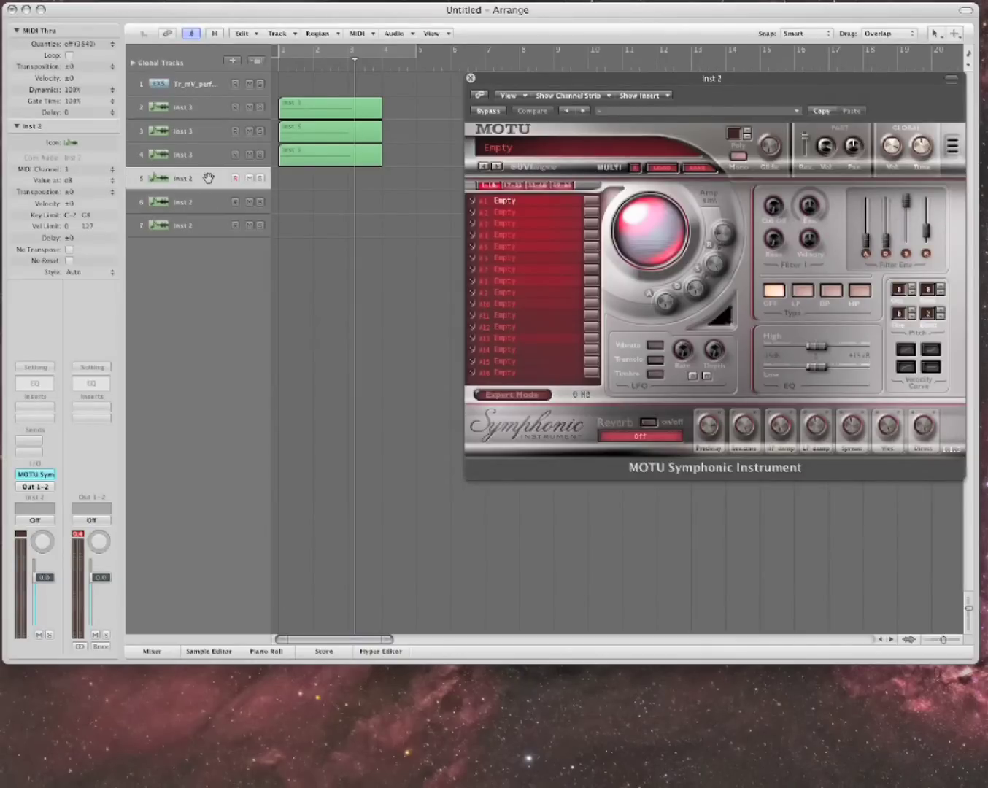
pyautogui.click(202, 209)
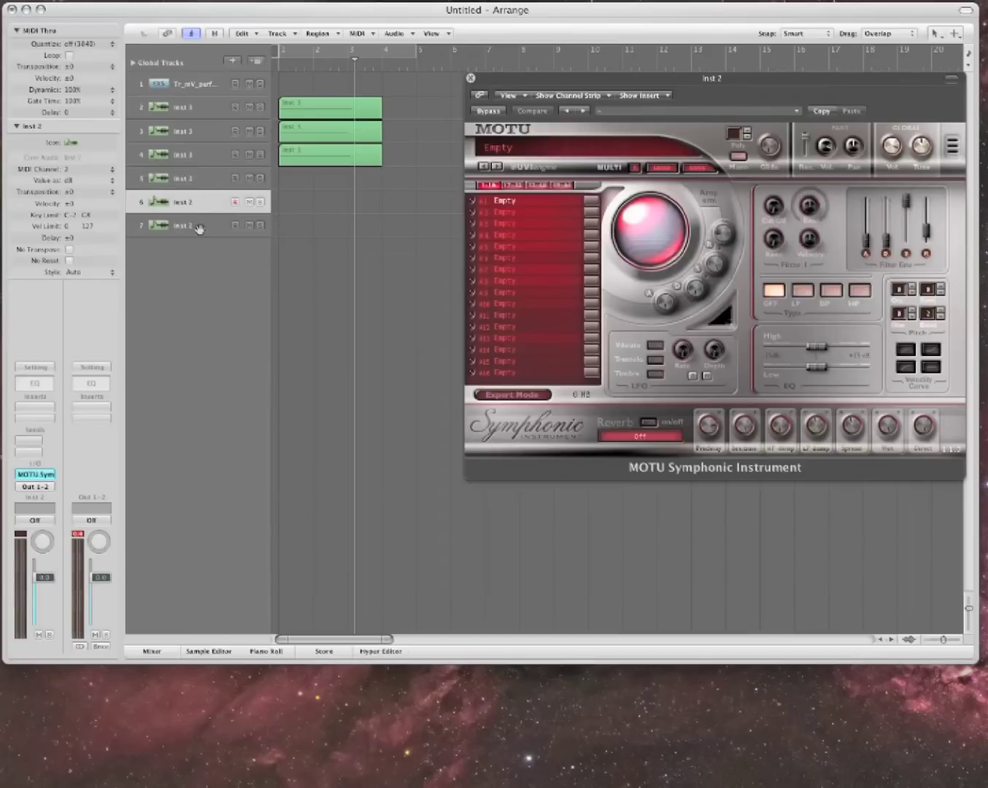
pyautogui.click(203, 180)
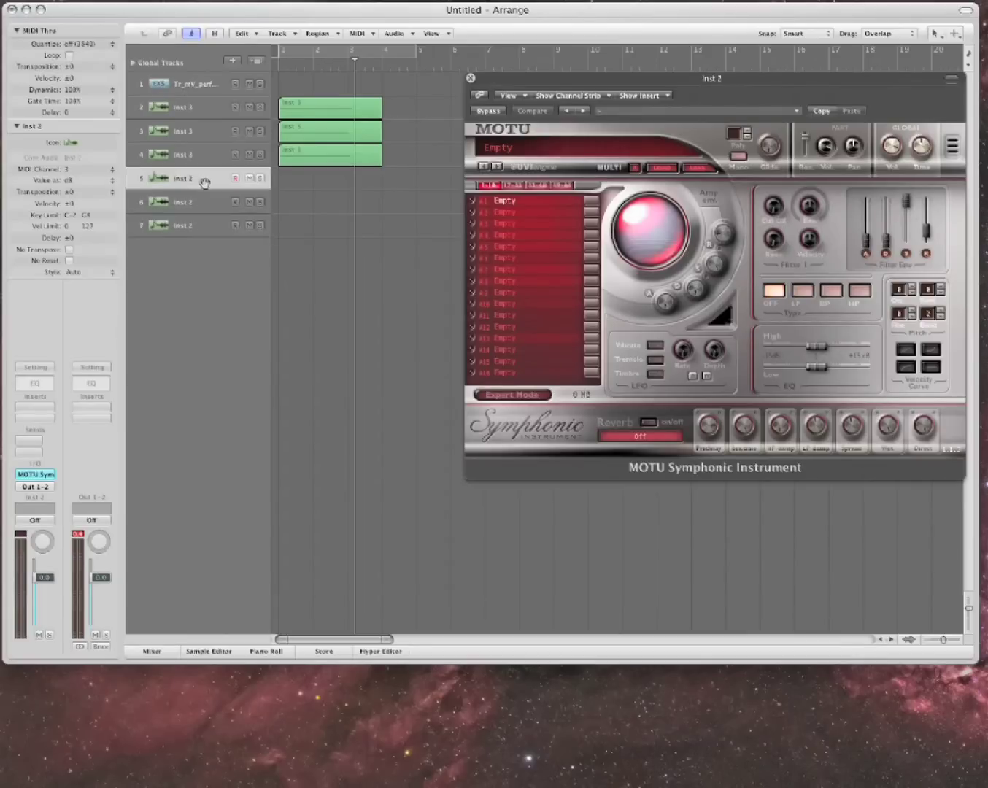
# Load Brass Solo › Trombone › Trombone 1 sus into part 1 and play test notes
pyautogui.click(504, 202)
pyautogui.click(539, 199)
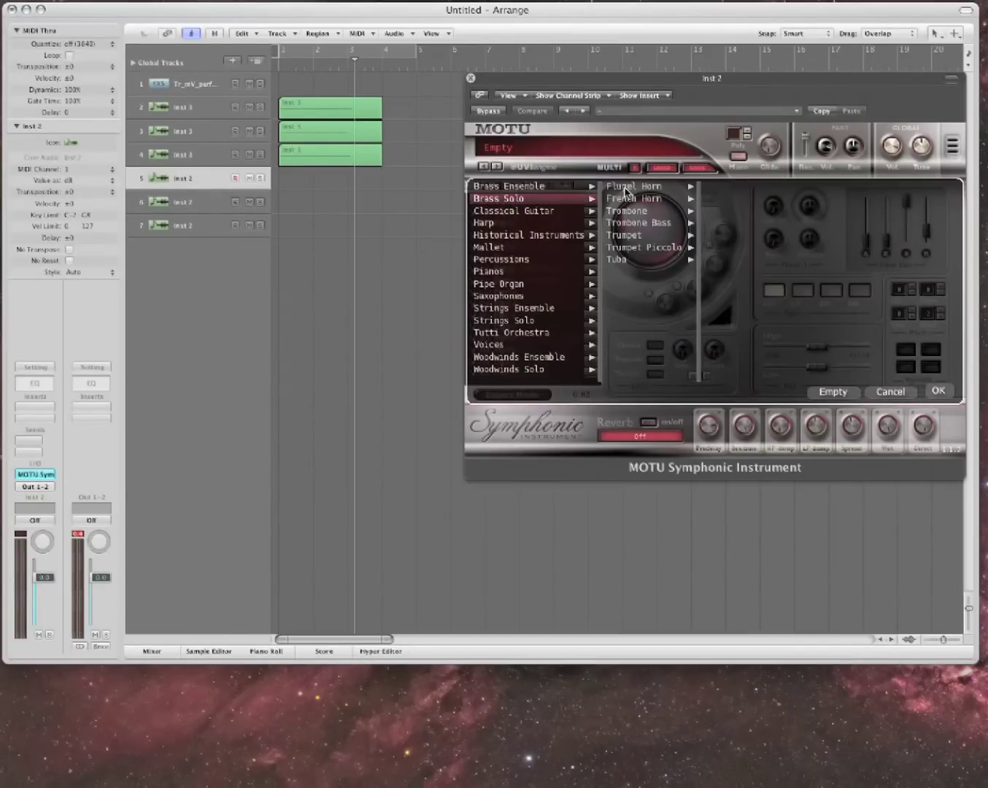
pyautogui.click(637, 212)
pyautogui.doubleClick(732, 200)
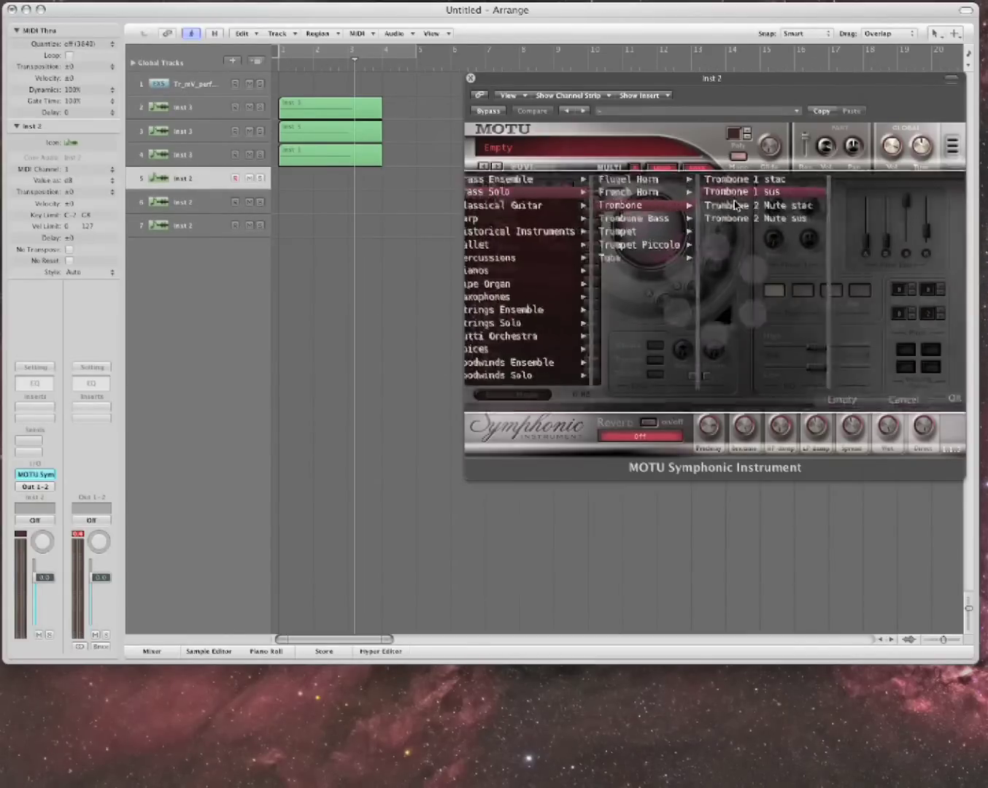
pyautogui.press('super+k')
pyautogui.press('d')
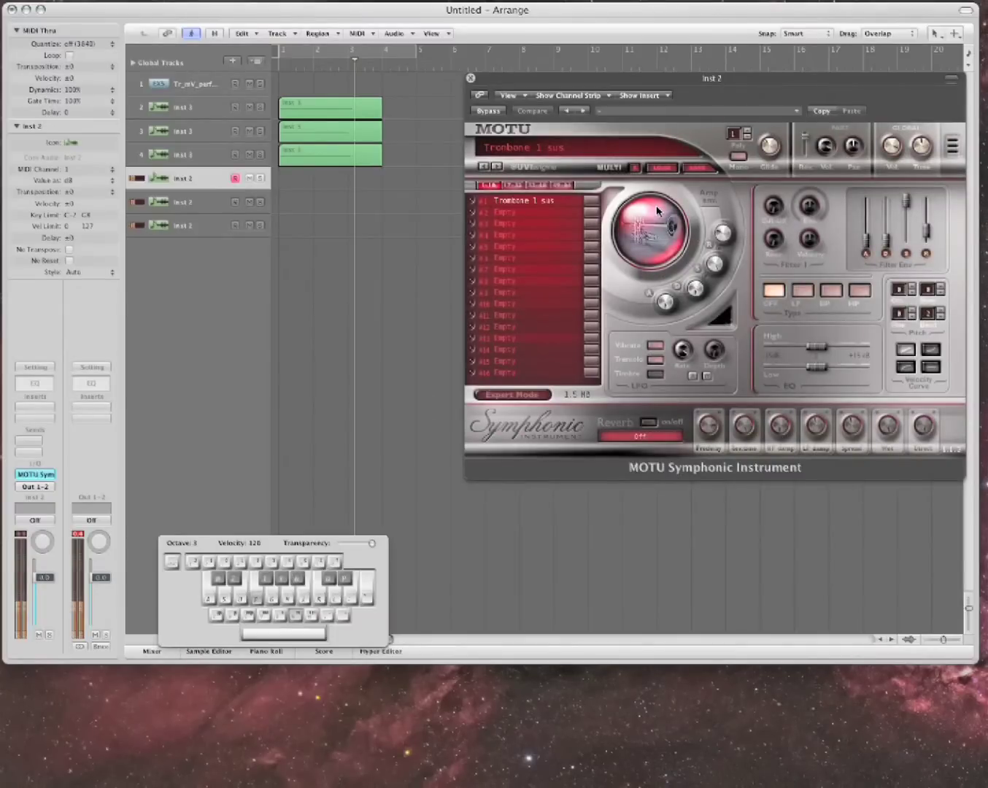
pyautogui.press('g')
pyautogui.press('f')
# Choose Pianos › Concert Piano for Symphonic Instrument part 2
pyautogui.doubleClick(510, 212)
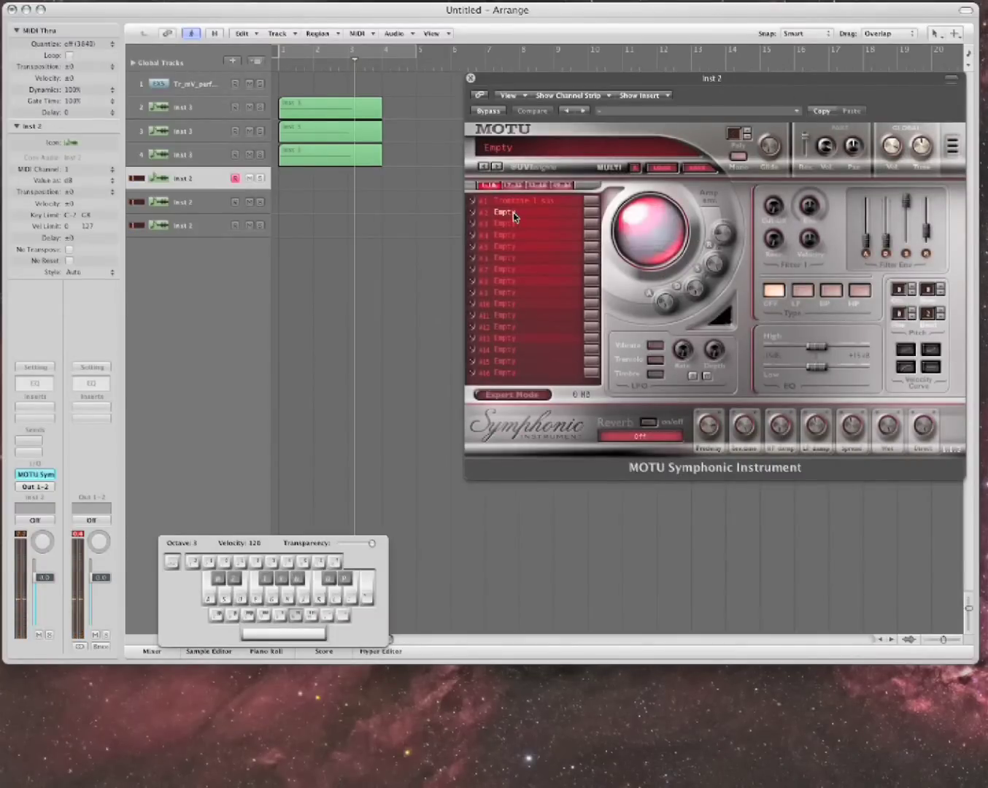
pyautogui.click(524, 275)
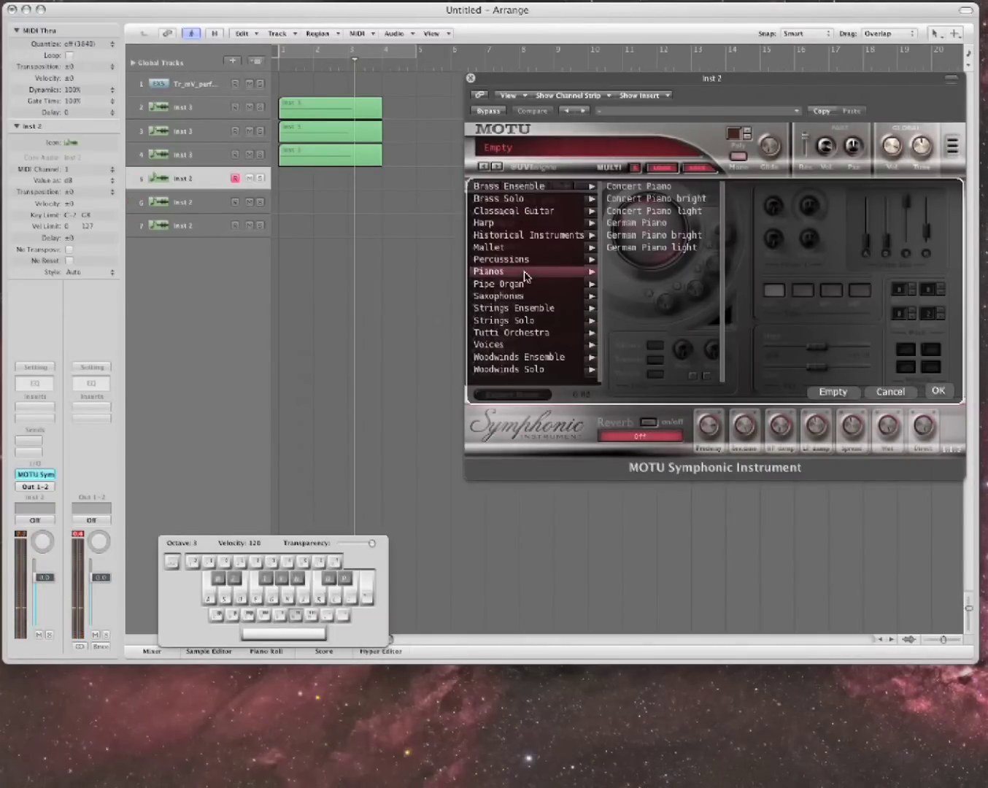
pyautogui.click(648, 188)
pyautogui.doubleClick(688, 191)
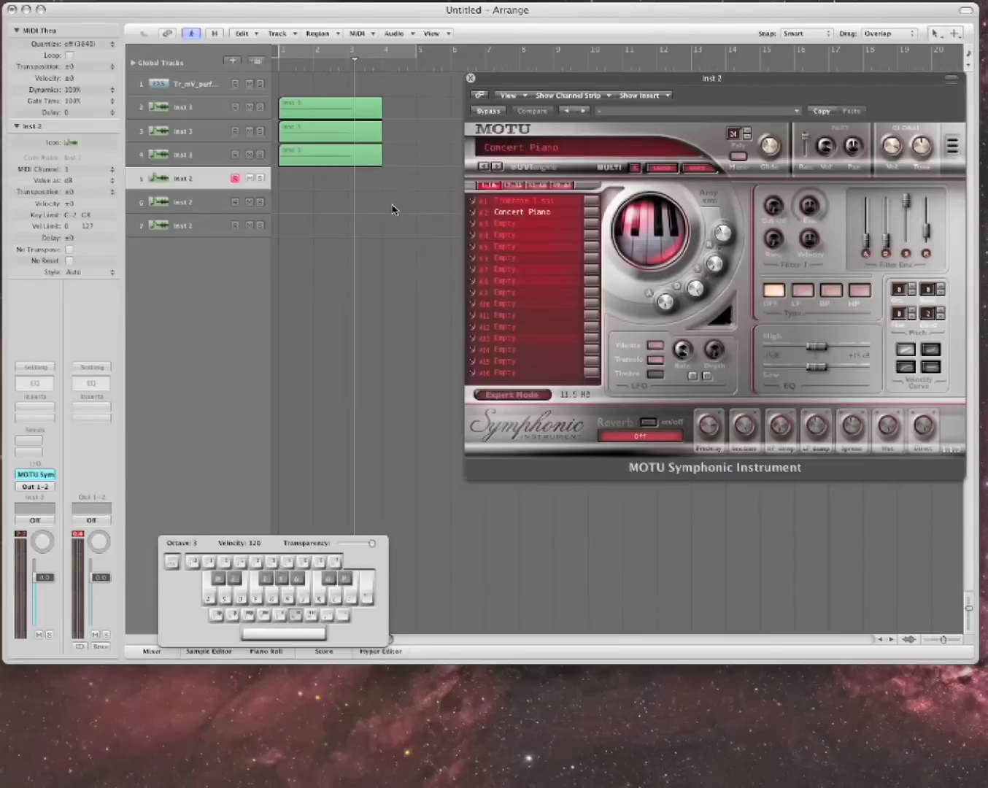
# Play-test the Concert Piano and confirm track 6 stays on MIDI channel 2
pyautogui.press('d')
pyautogui.press('f')
pyautogui.click(204, 206)
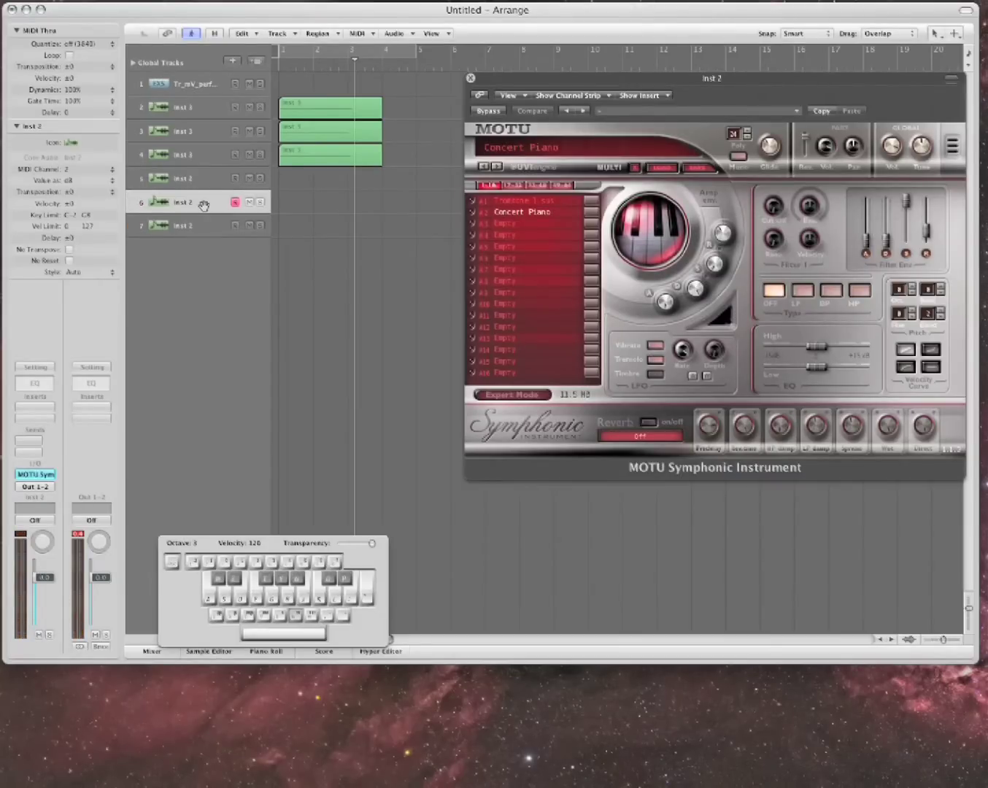
pyautogui.click(70, 174)
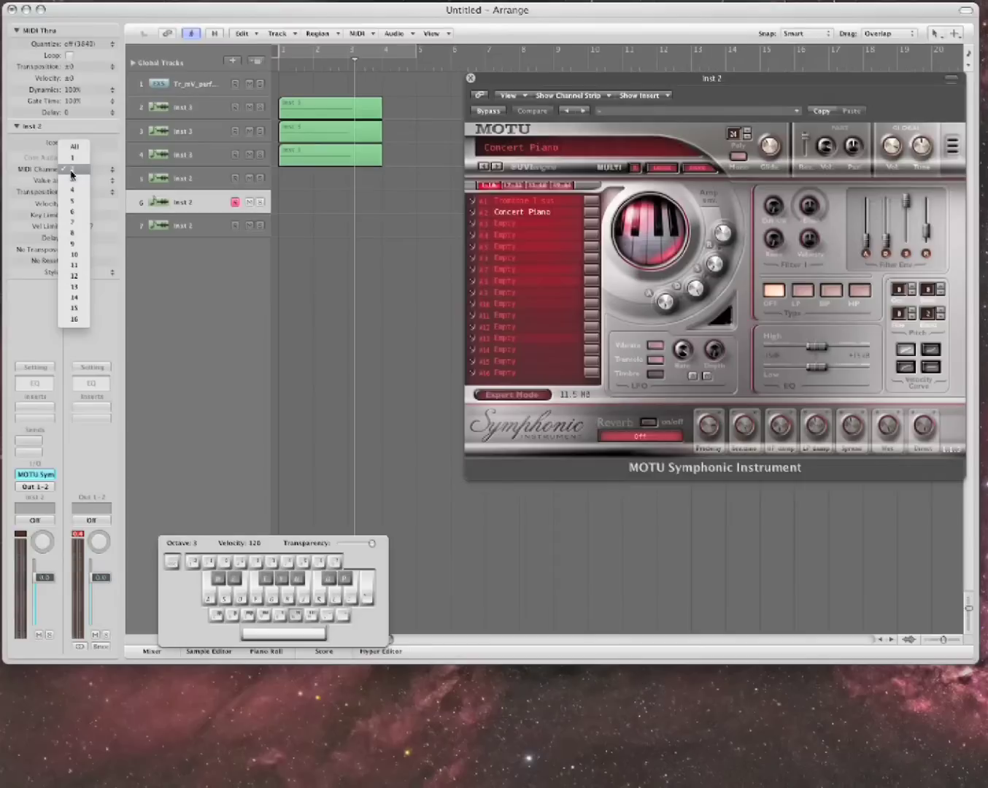
pyautogui.click(85, 173)
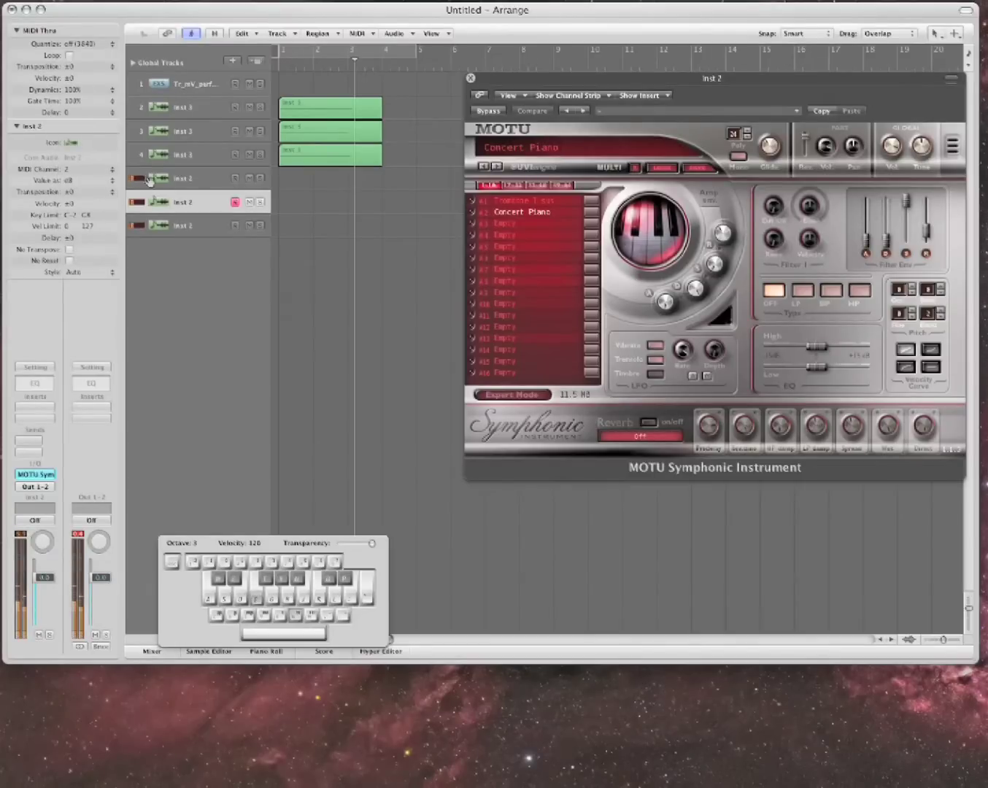
# Play test notes through track 7 on channel 3, then track 6
pyautogui.click(180, 227)
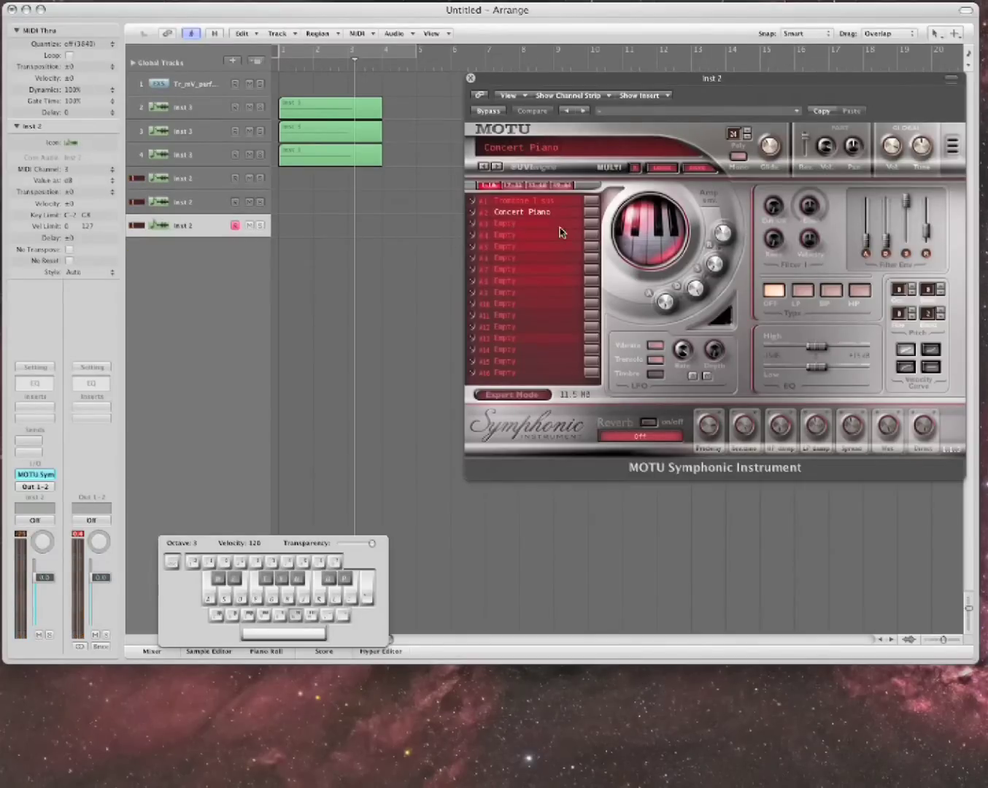
pyautogui.press('a')
pyautogui.press('d')
pyautogui.click(220, 202)
pyautogui.press('f')
pyautogui.press('f')
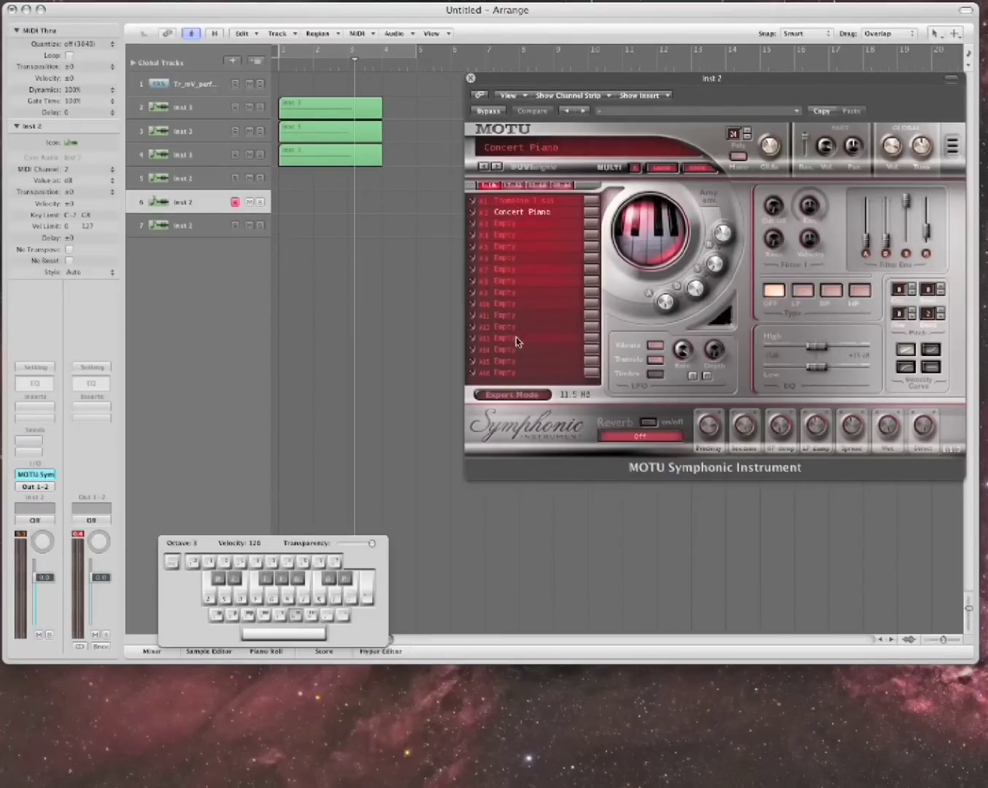
# Switch to the fourth part bank and back to 1-16, then reposition the Symphonic Instrument window
pyautogui.click(559, 186)
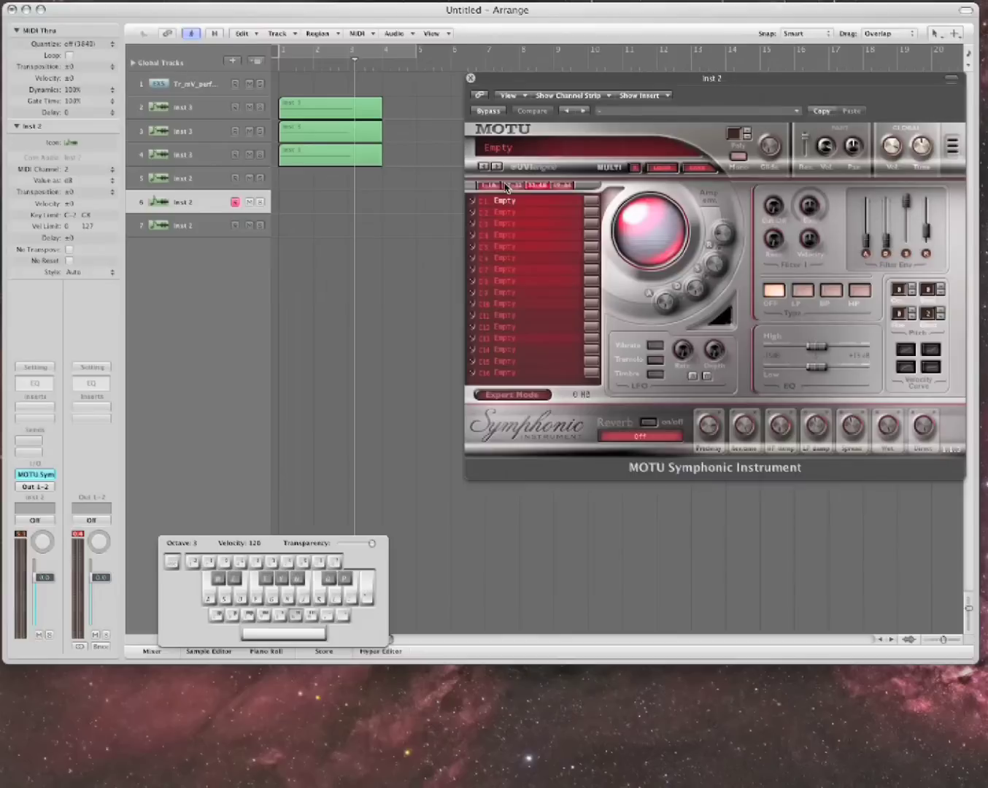
pyautogui.click(477, 186)
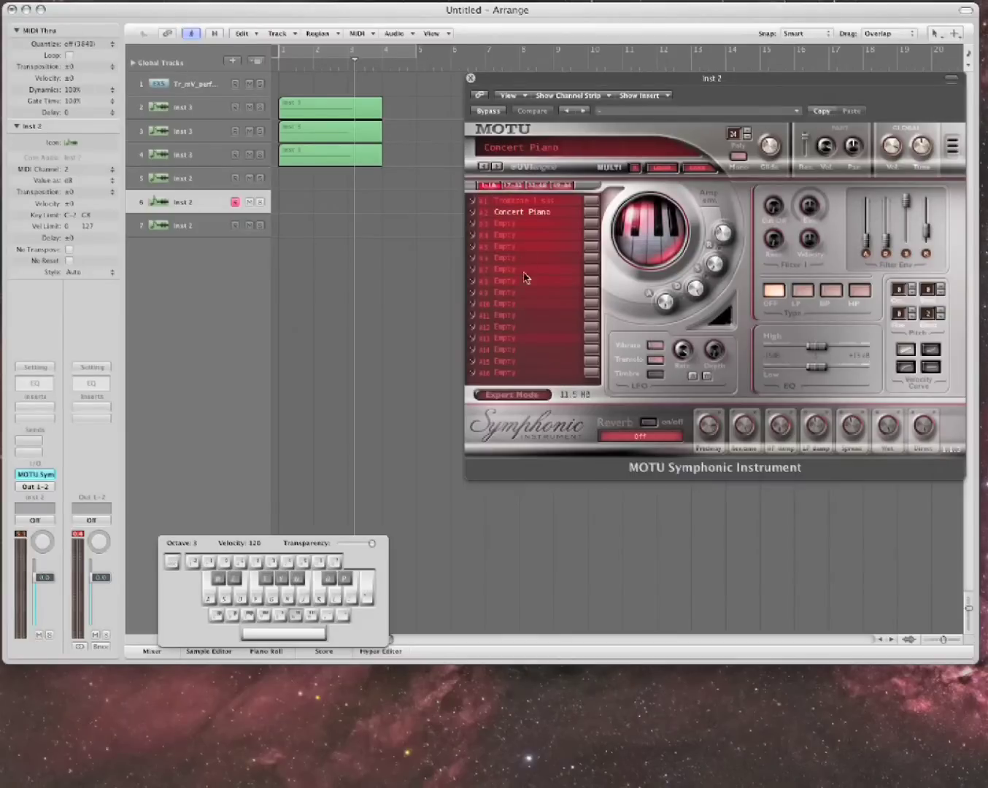
pyautogui.moveTo(638, 80); pyautogui.dragTo(548, 111)
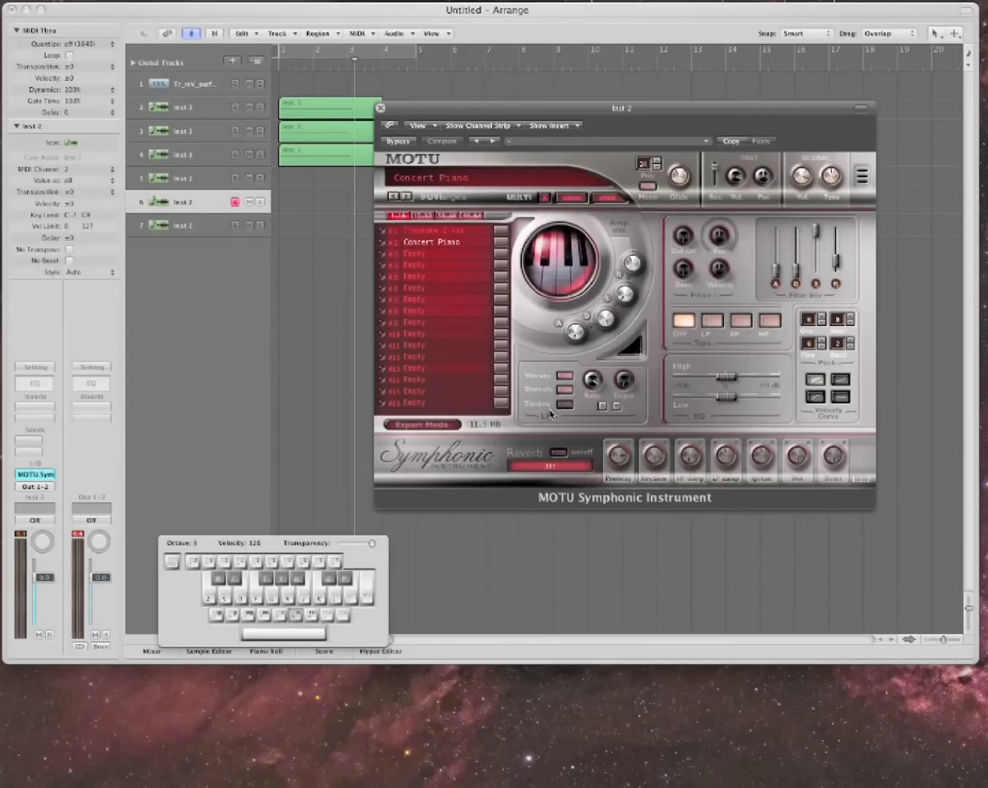
pyautogui.moveTo(464, 104); pyautogui.dragTo(485, 146)
# Close Symphonic Instrument, add track Inst 4 running MOTU MachFive 2, and centre its window
pyautogui.press('super+w')
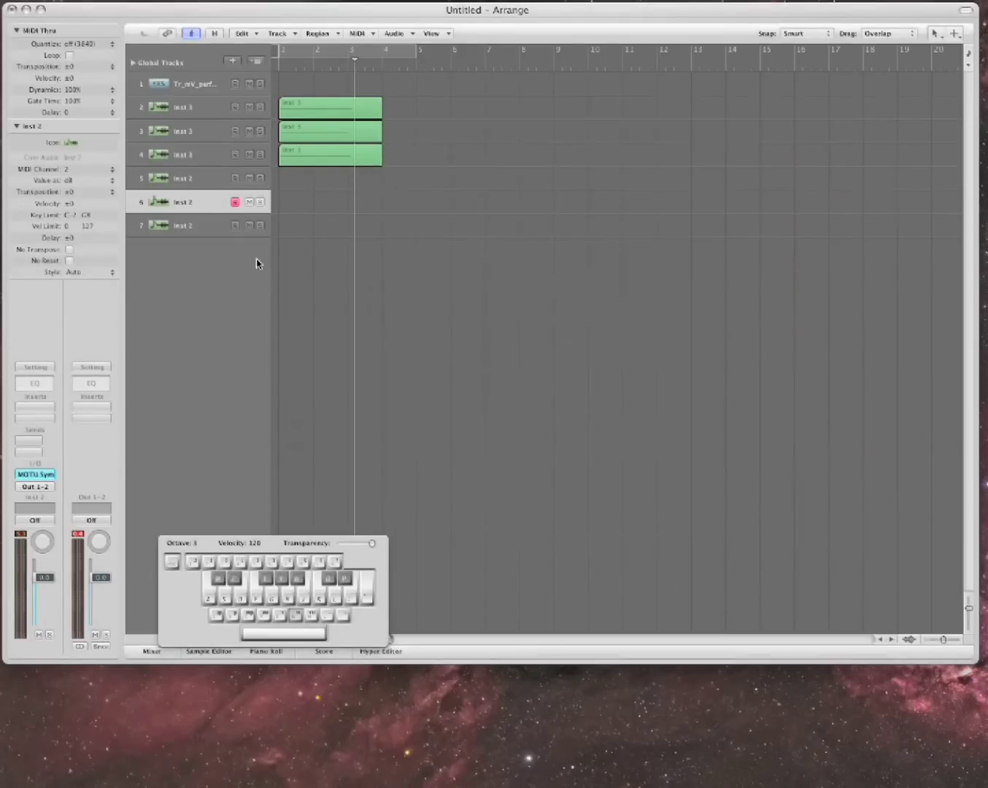
pyautogui.doubleClick(230, 262)
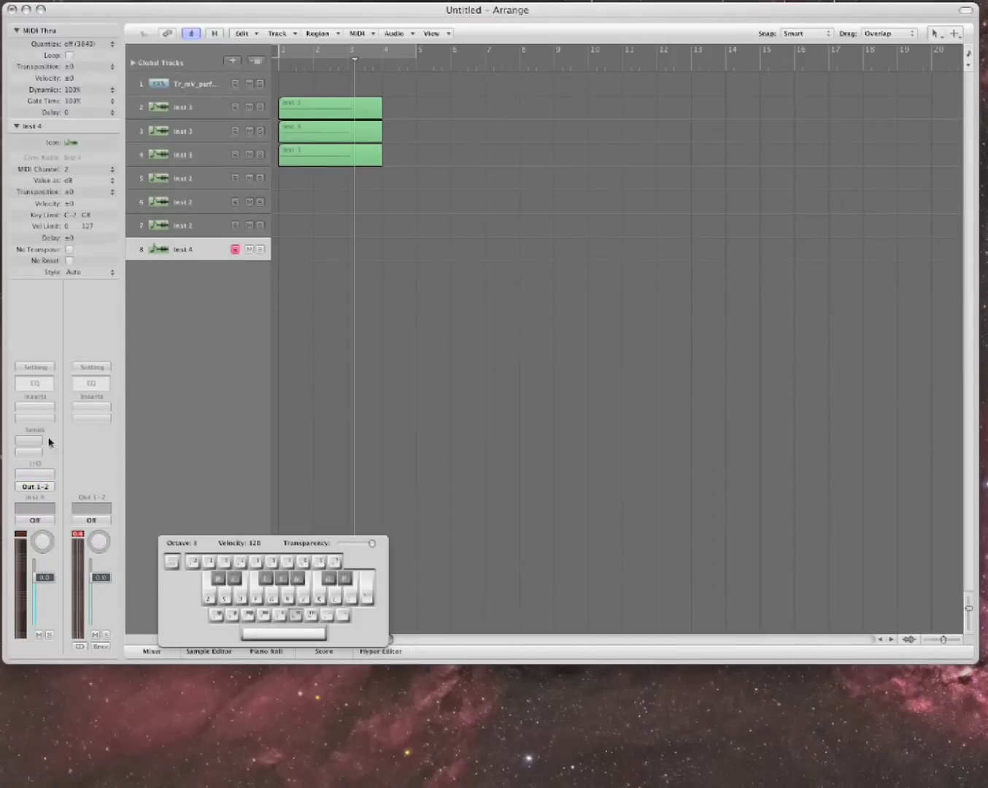
pyautogui.click(35, 475)
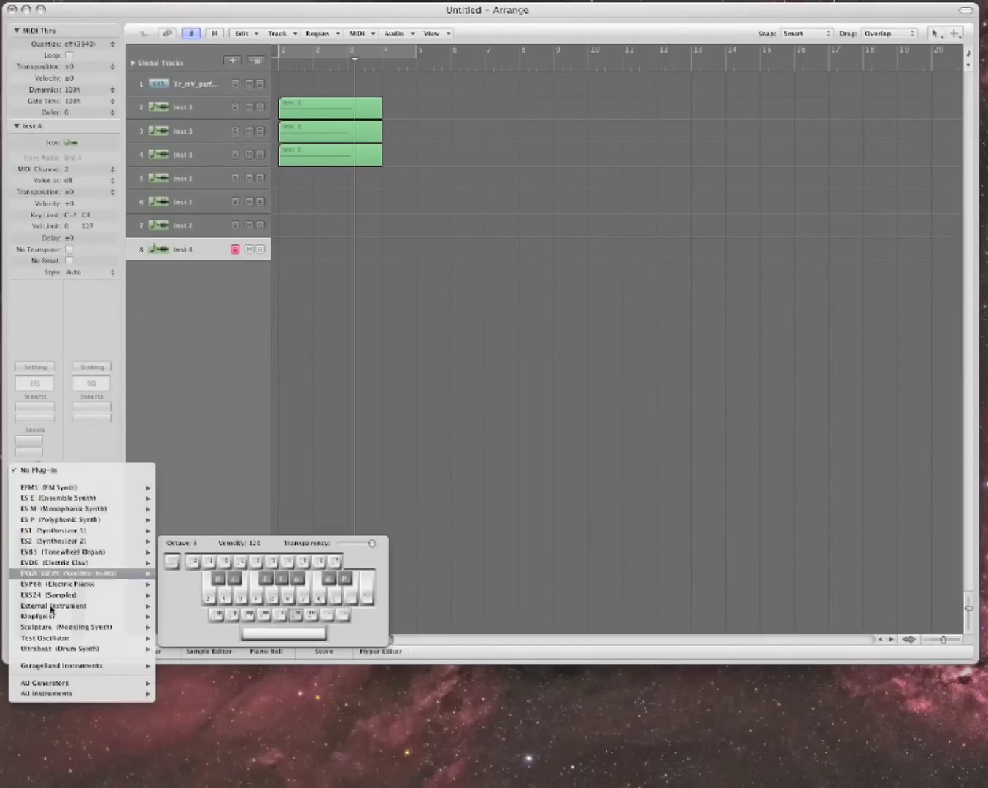
pyautogui.moveTo(47, 695)
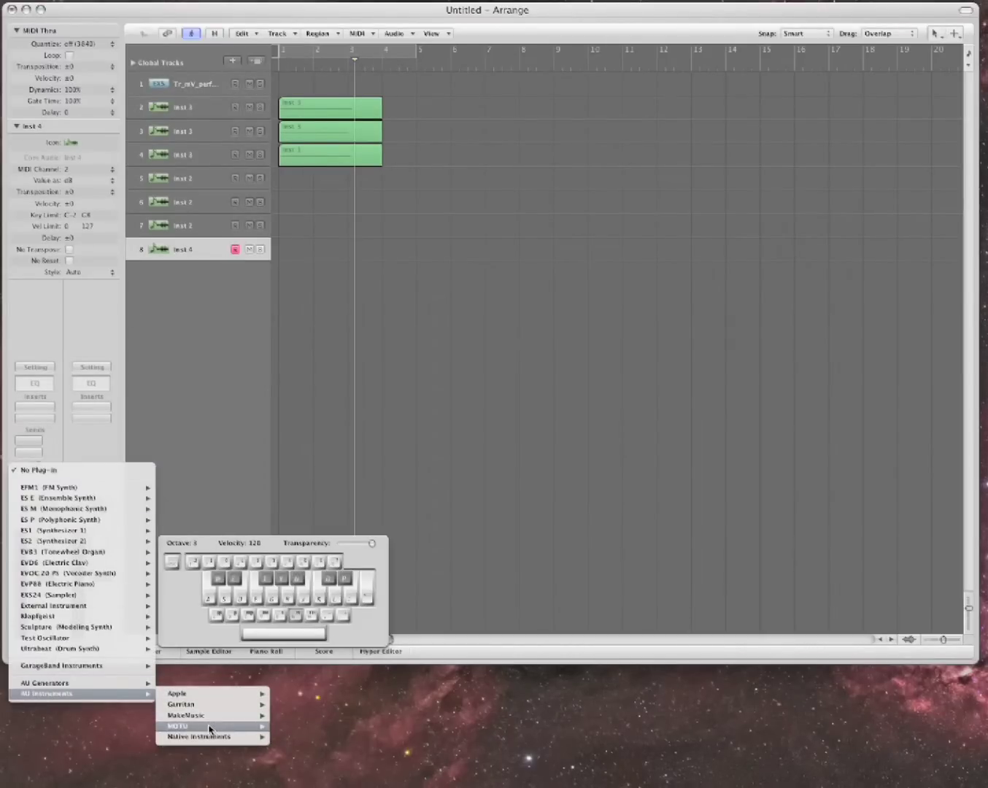
pyautogui.moveTo(211, 726)
pyautogui.moveTo(306, 738)
pyautogui.click(440, 737)
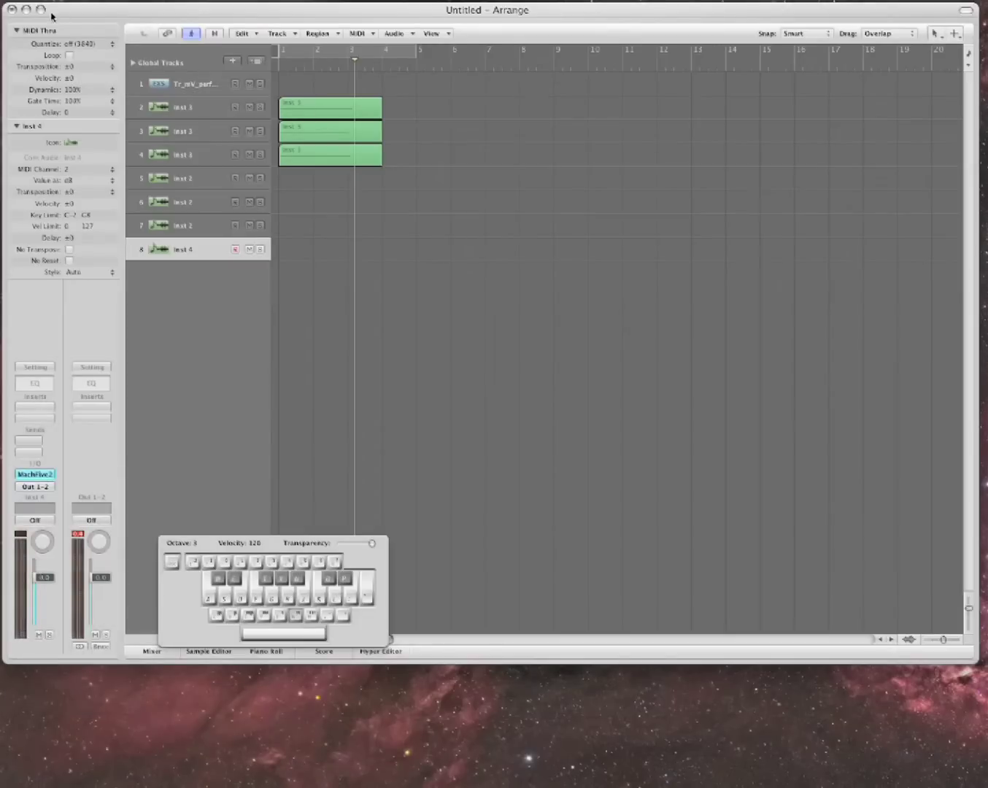
pyautogui.moveTo(0, 0); pyautogui.dragTo(608, 35)
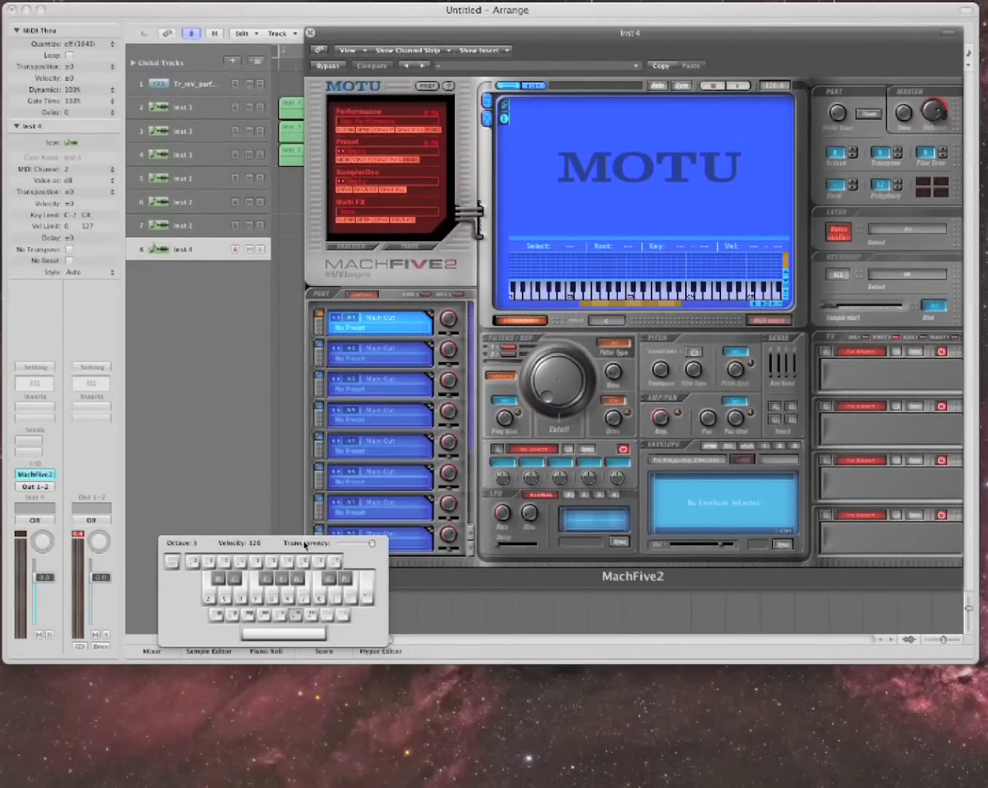
pyautogui.moveTo(306, 541); pyautogui.dragTo(283, 591)
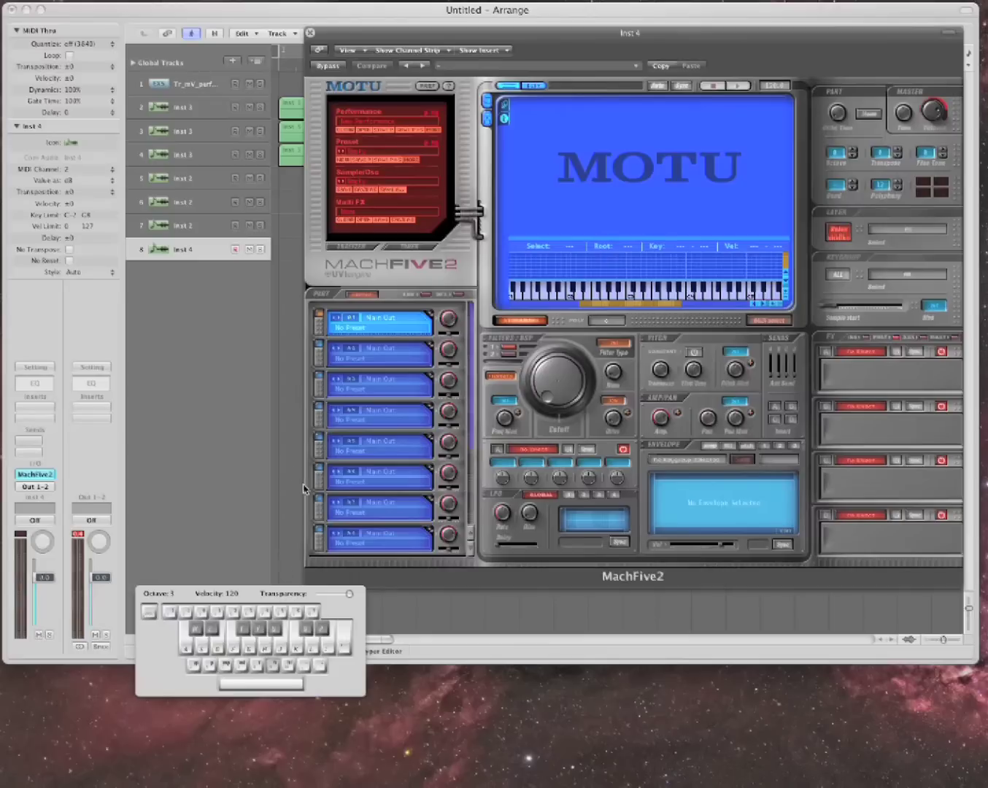
# In MachFive2's preset loader, browse Macintosh HD to the MOTU MachFive Library folder
pyautogui.click(360, 329)
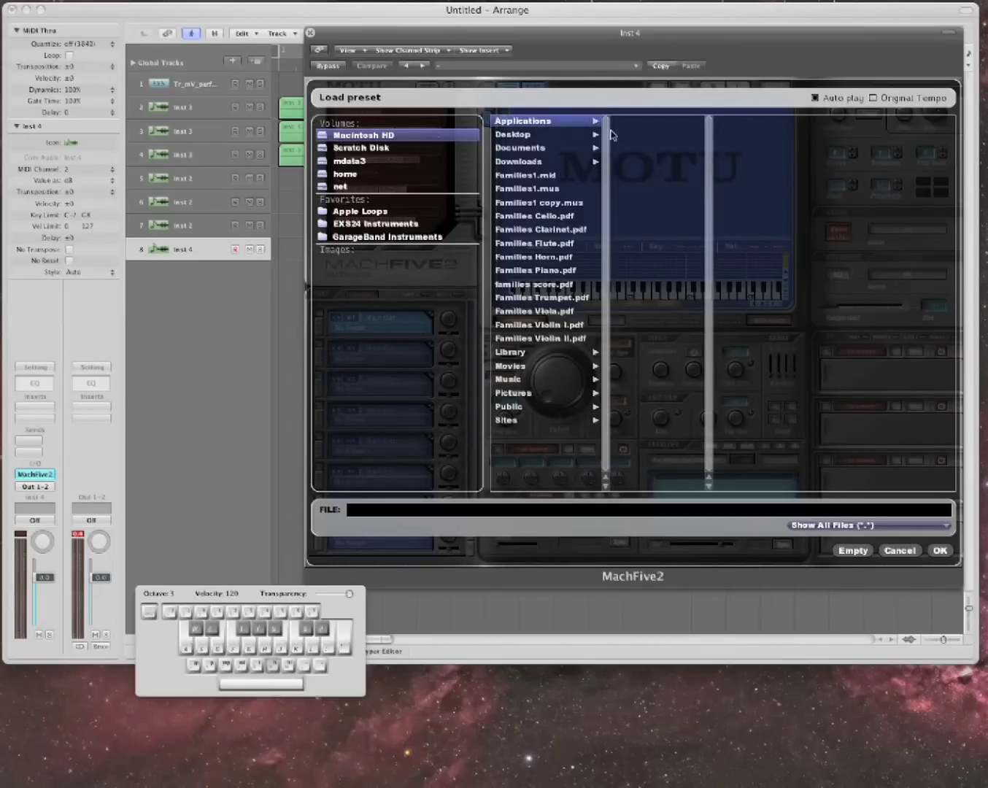
pyautogui.click(368, 148)
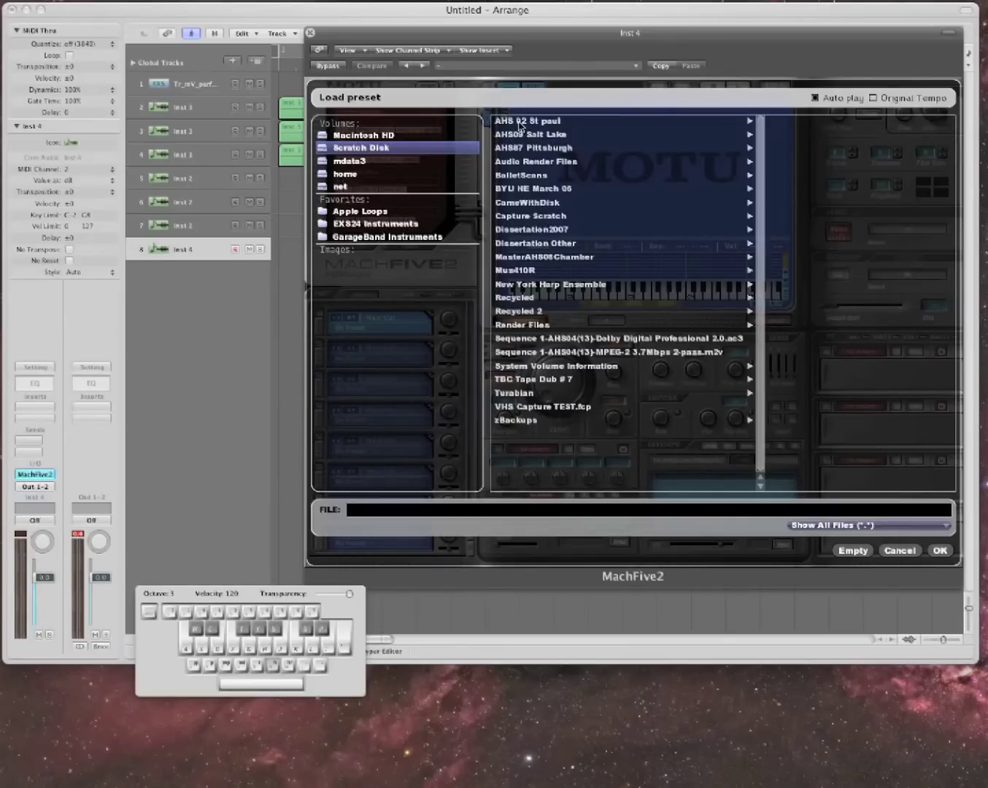
pyautogui.click(364, 135)
pyautogui.click(523, 121)
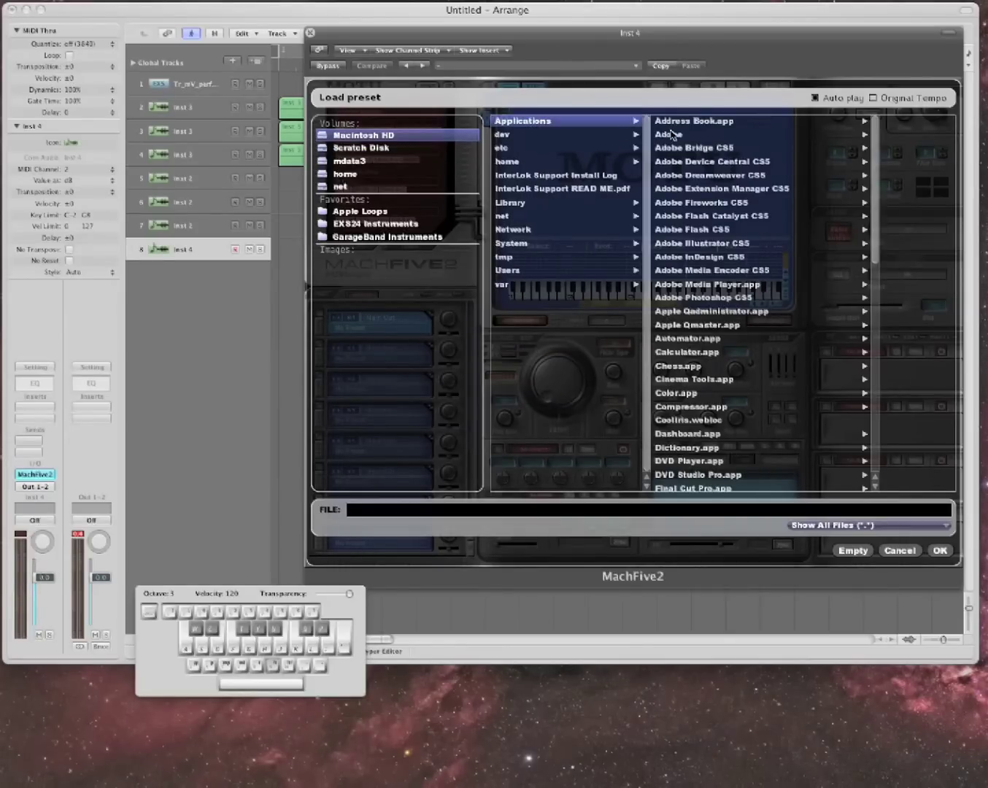
pyautogui.scroll(-10, 694, 254)
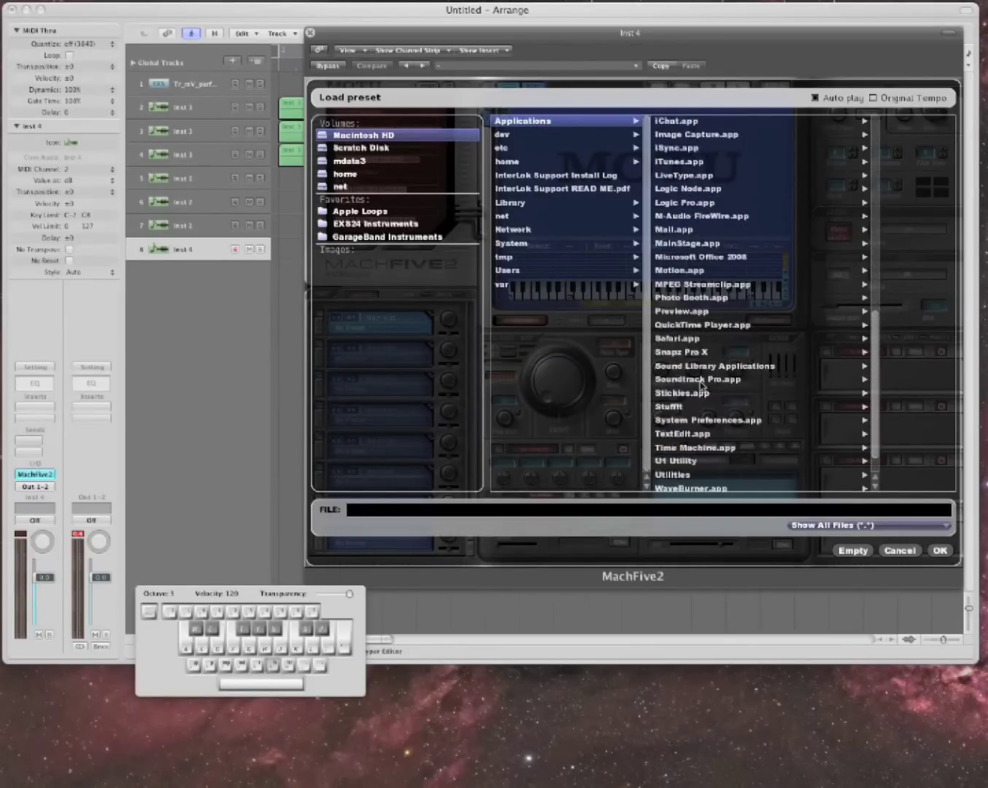
pyautogui.click(713, 368)
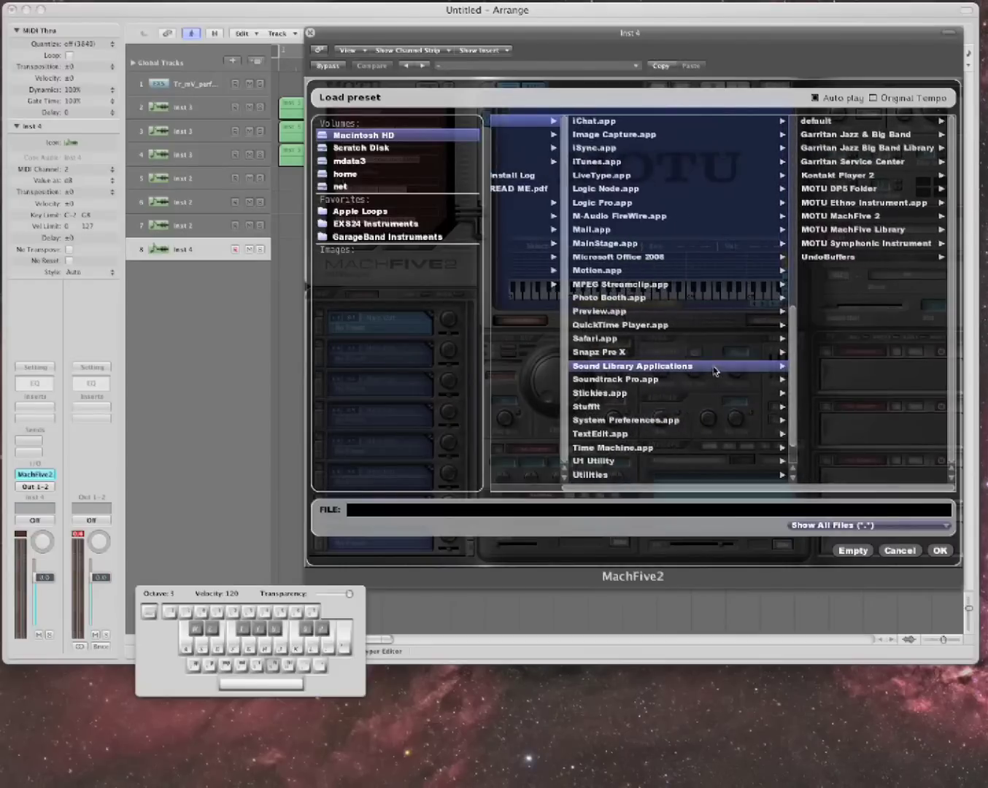
pyautogui.click(847, 230)
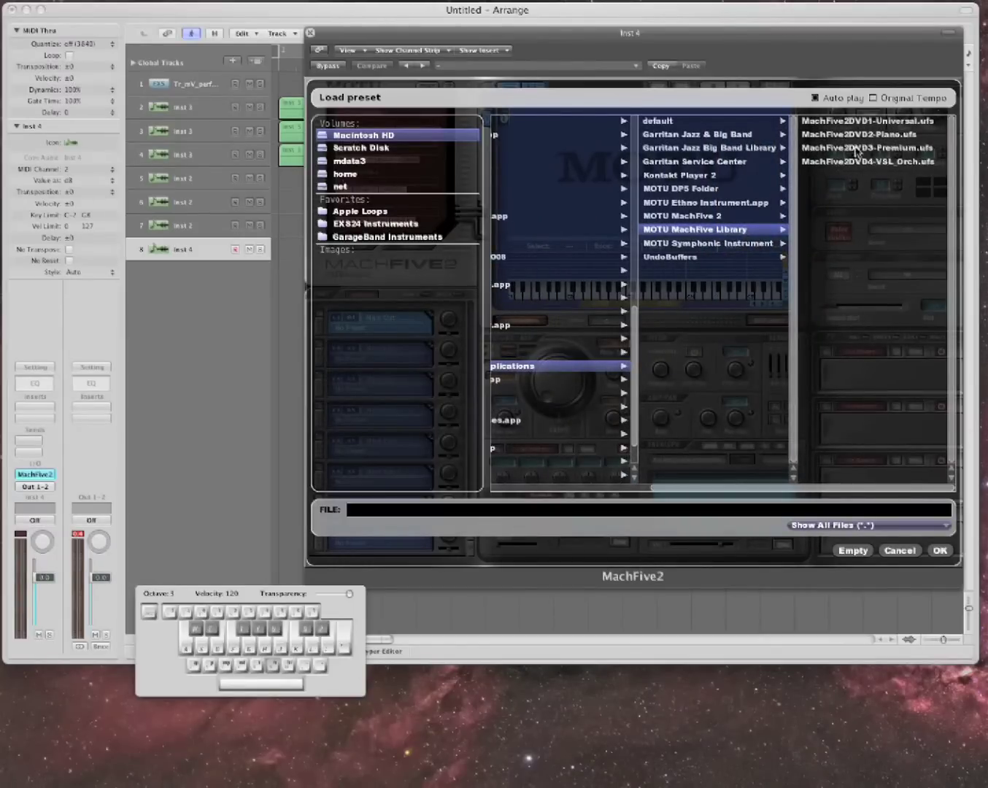
# Mount MachFive2DVD4-VSL_Orch.ufs and load Harp (glissandi 5 - Fast C) from 05 Harp
pyautogui.click(875, 163)
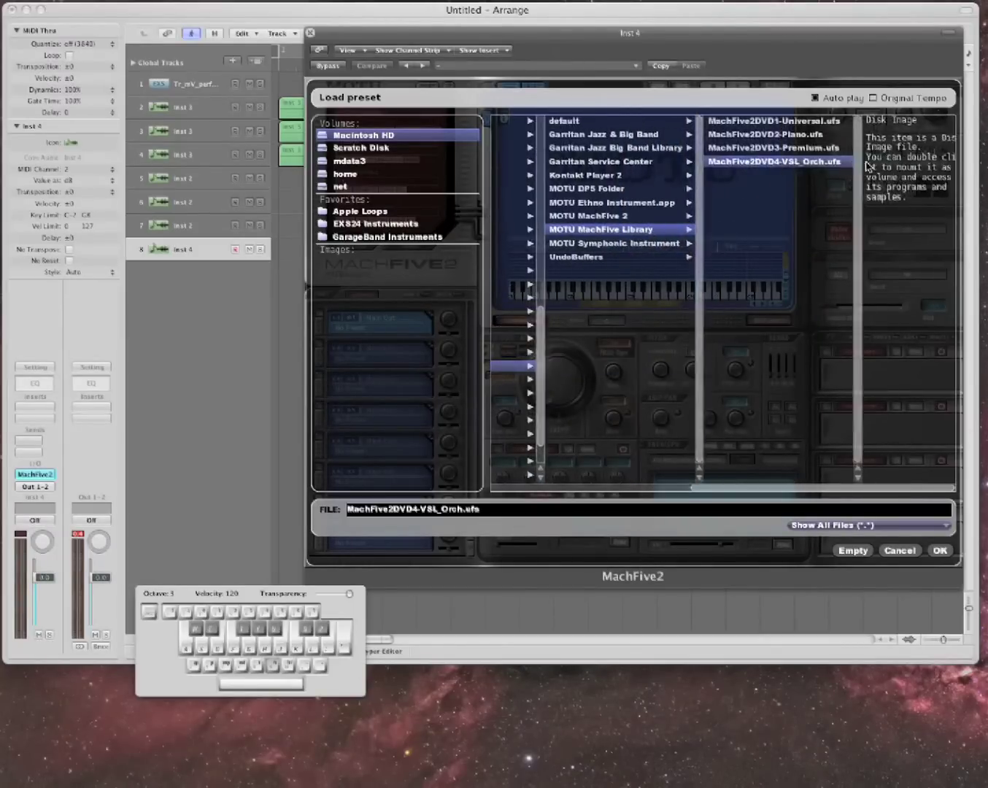
pyautogui.doubleClick(752, 162)
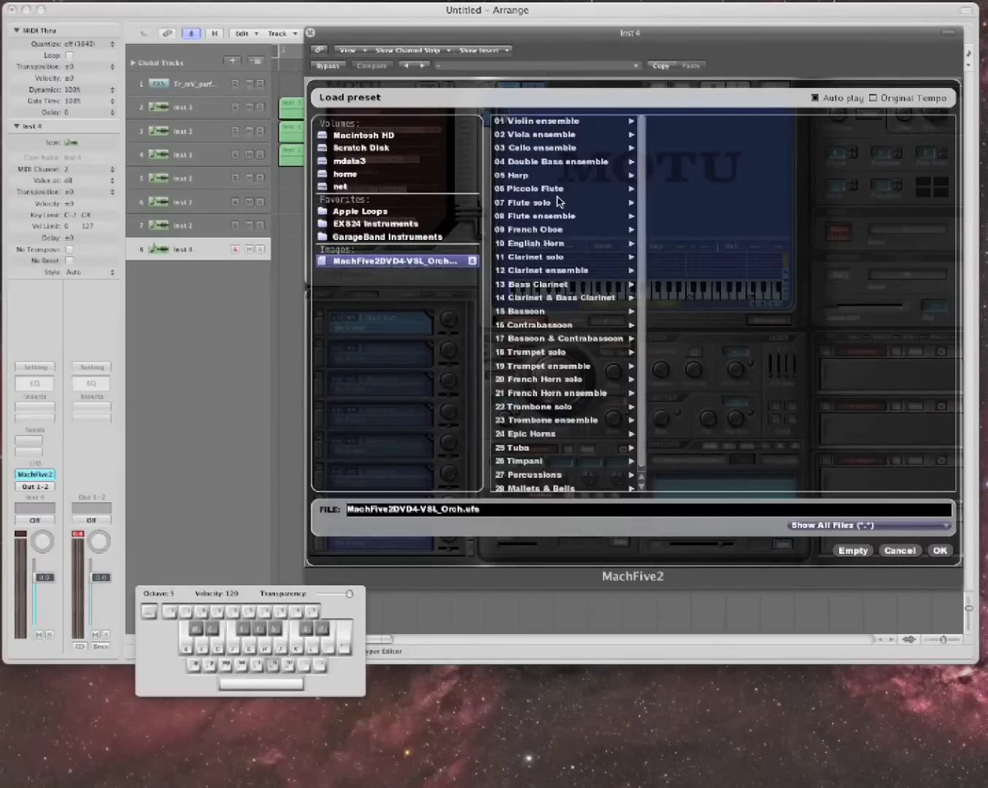
pyautogui.click(537, 176)
pyautogui.doubleClick(686, 183)
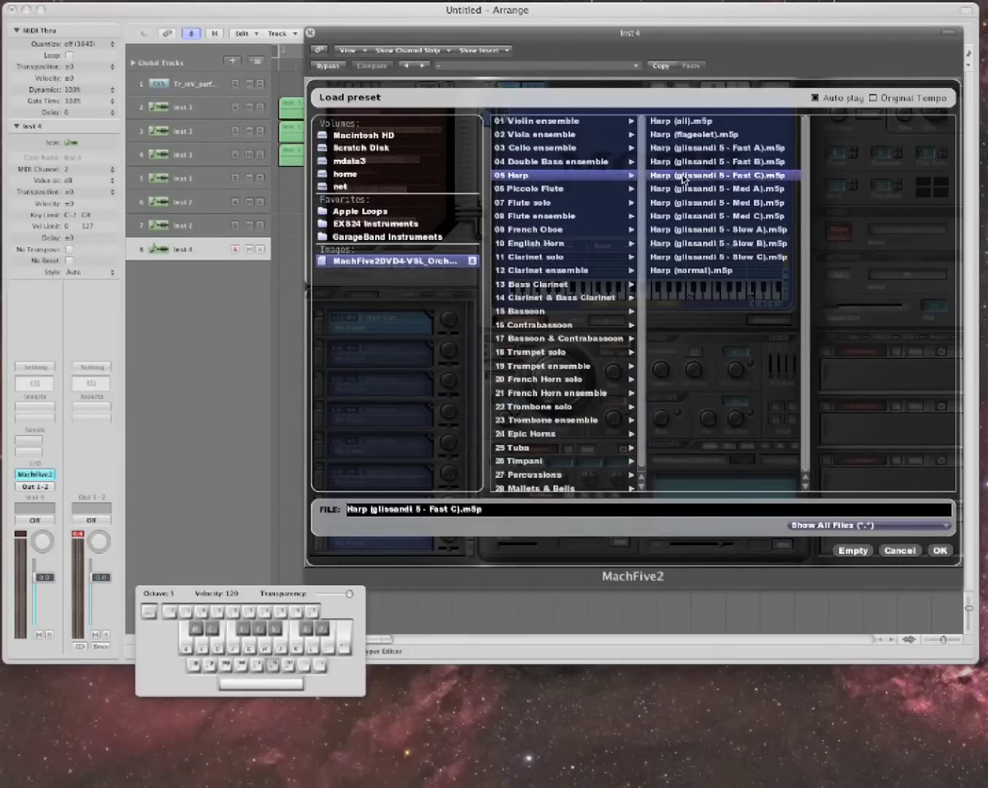
pyautogui.click(623, 283)
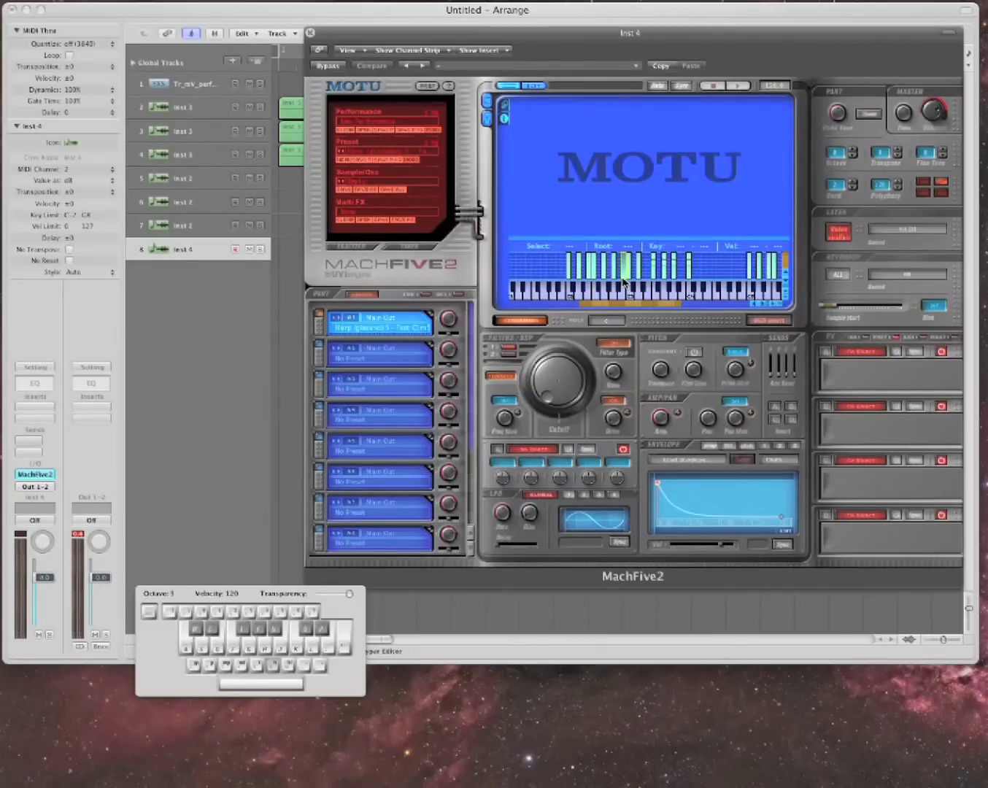
# Audition the harp with Musical Typing, dropping the keyboard to octave 2
pyautogui.press('h')
pyautogui.press('f')
pyautogui.press('x')
pyautogui.press('h')
pyautogui.press('z')
pyautogui.press('z')
pyautogui.press('s')
pyautogui.press('d')
pyautogui.press('f')
pyautogui.press('g')
pyautogui.press('s')
pyautogui.press('s')
pyautogui.press('d')
pyautogui.press('f')
pyautogui.press('g')
pyautogui.press('f')
pyautogui.press('s')
# Set the Inst 4 track's MIDI channel to 1 in the Inspector
pyautogui.click(191, 228)
pyautogui.click(191, 250)
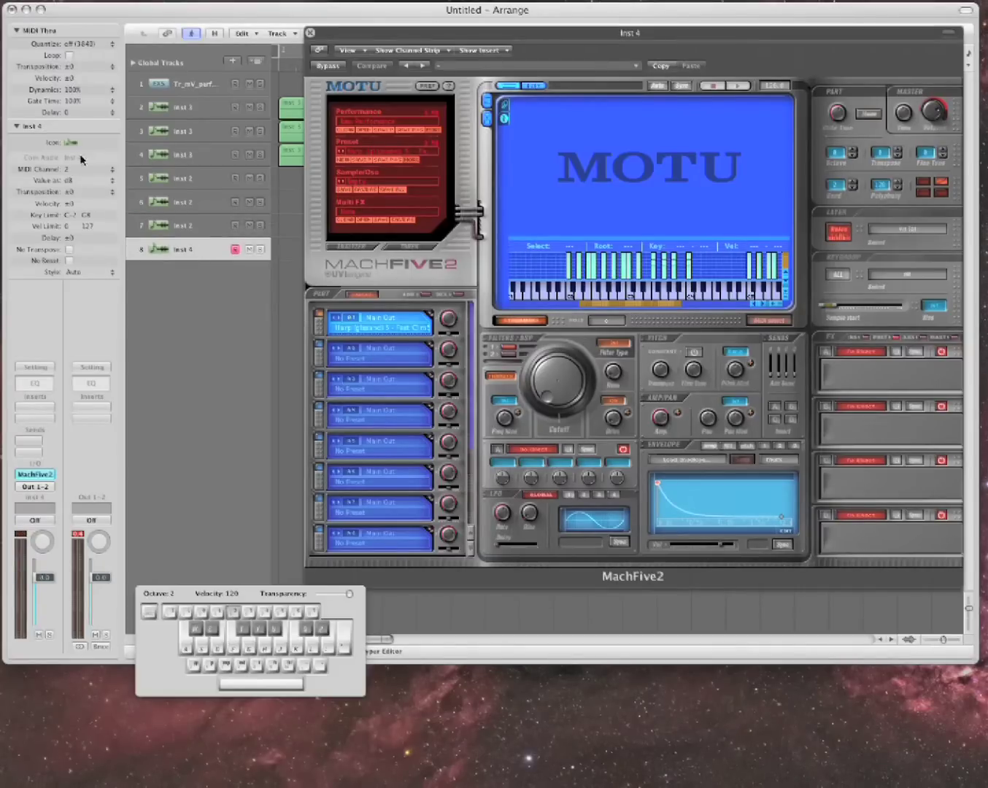
pyautogui.click(64, 176)
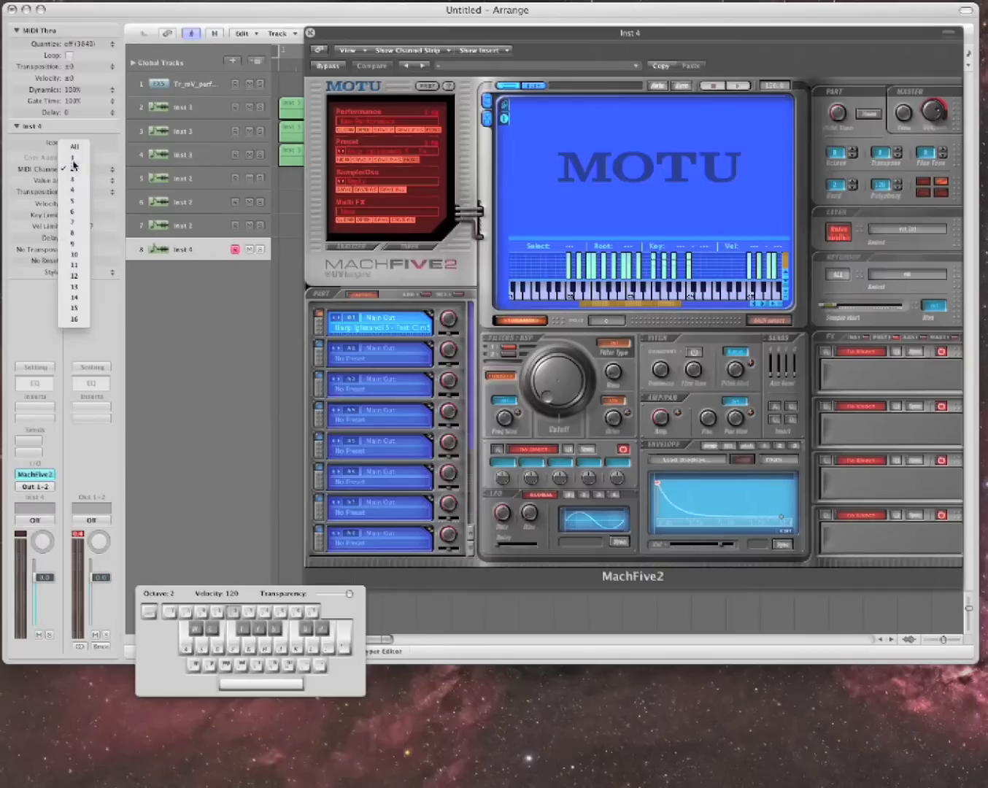
pyautogui.click(73, 160)
# Play several harp test notes on Inst 4 with Musical Typing
pyautogui.press('s')
pyautogui.press('f')
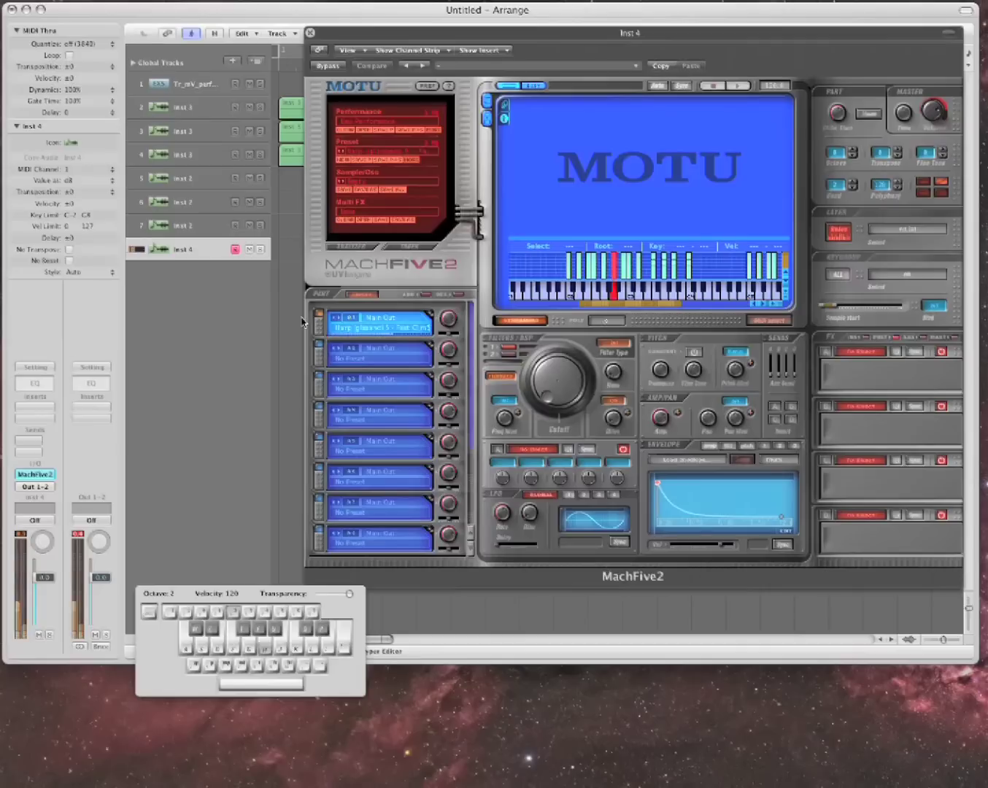
pyautogui.press('f')
pyautogui.press('g')
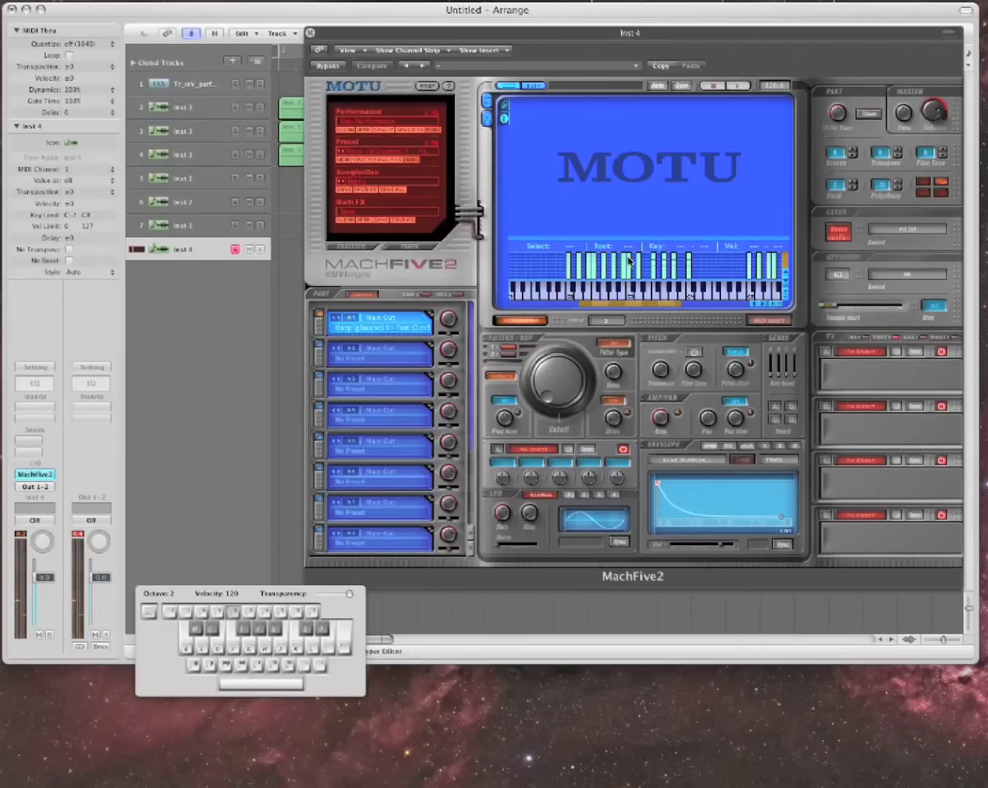
pyautogui.press('f')
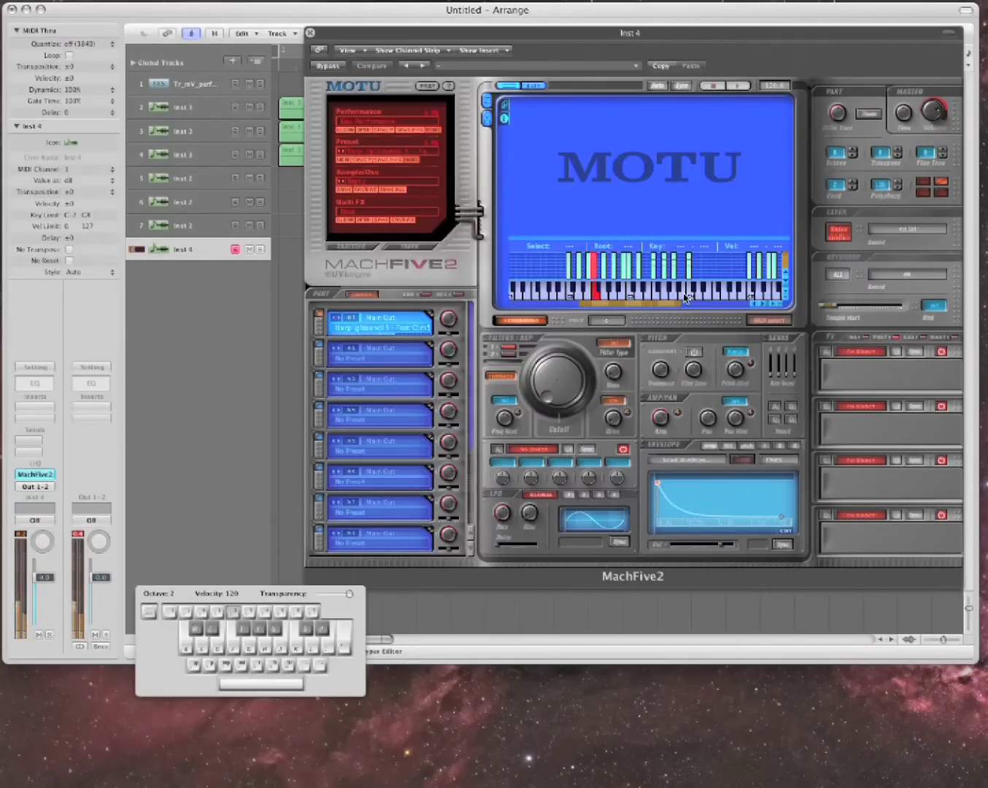
pyautogui.press('f')
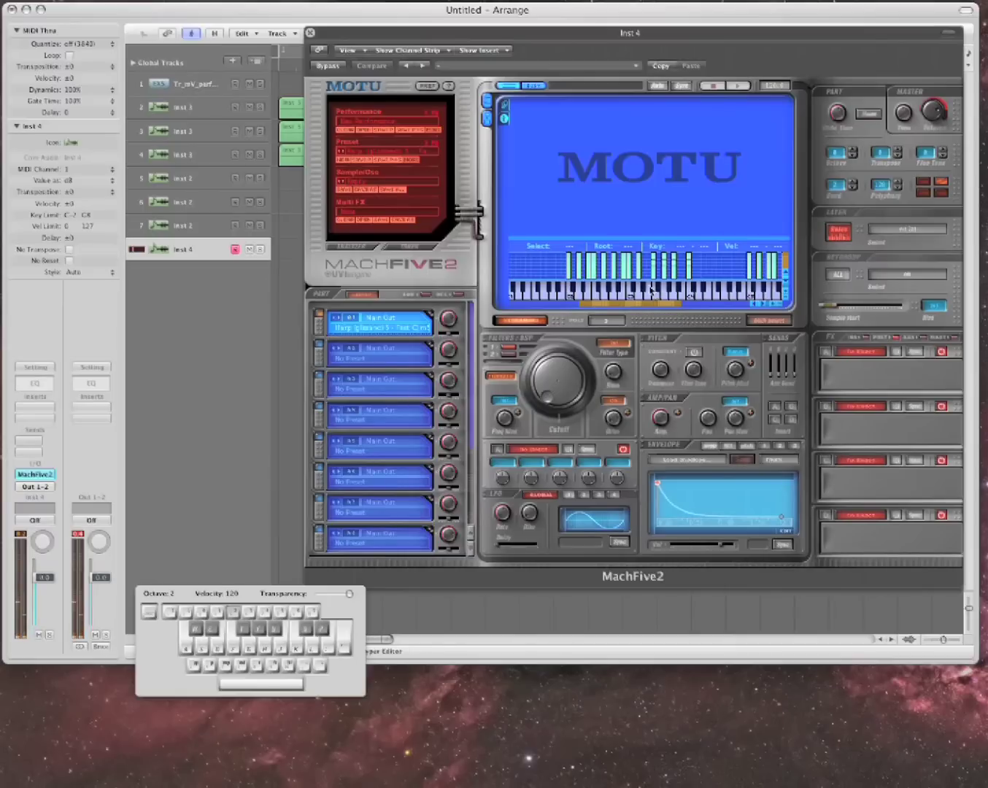
# Select the F#2 zone in MachFive2's key map and play its harp sample
pyautogui.click(604, 267)
pyautogui.press('s')
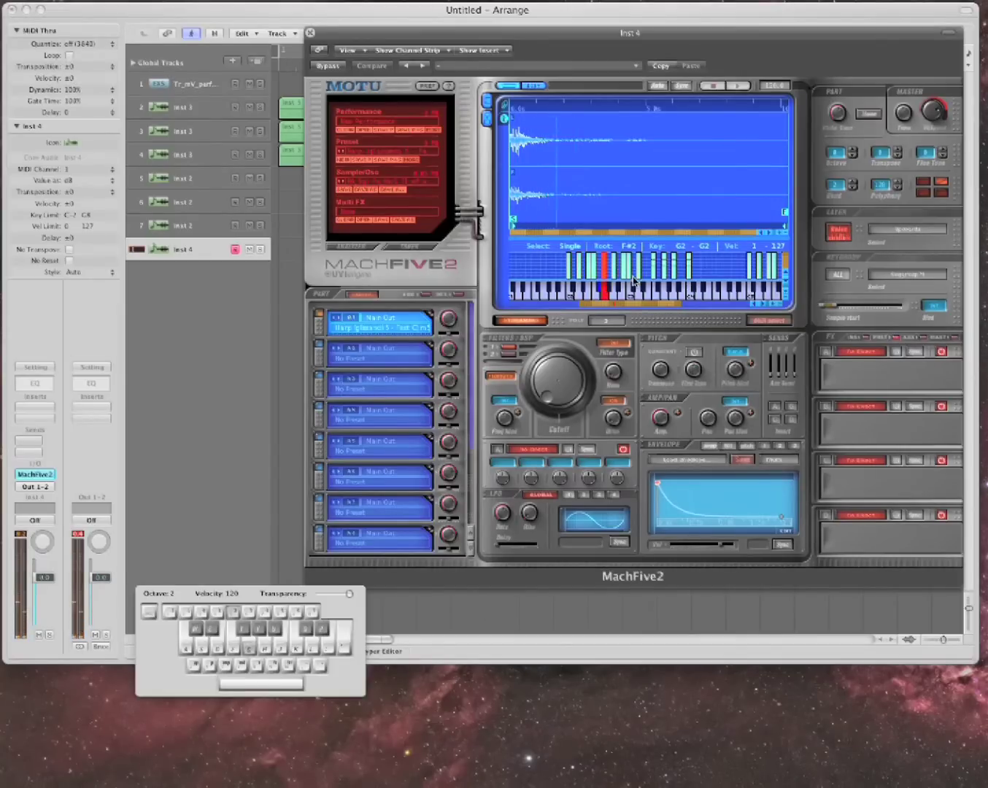
pyautogui.press('s')
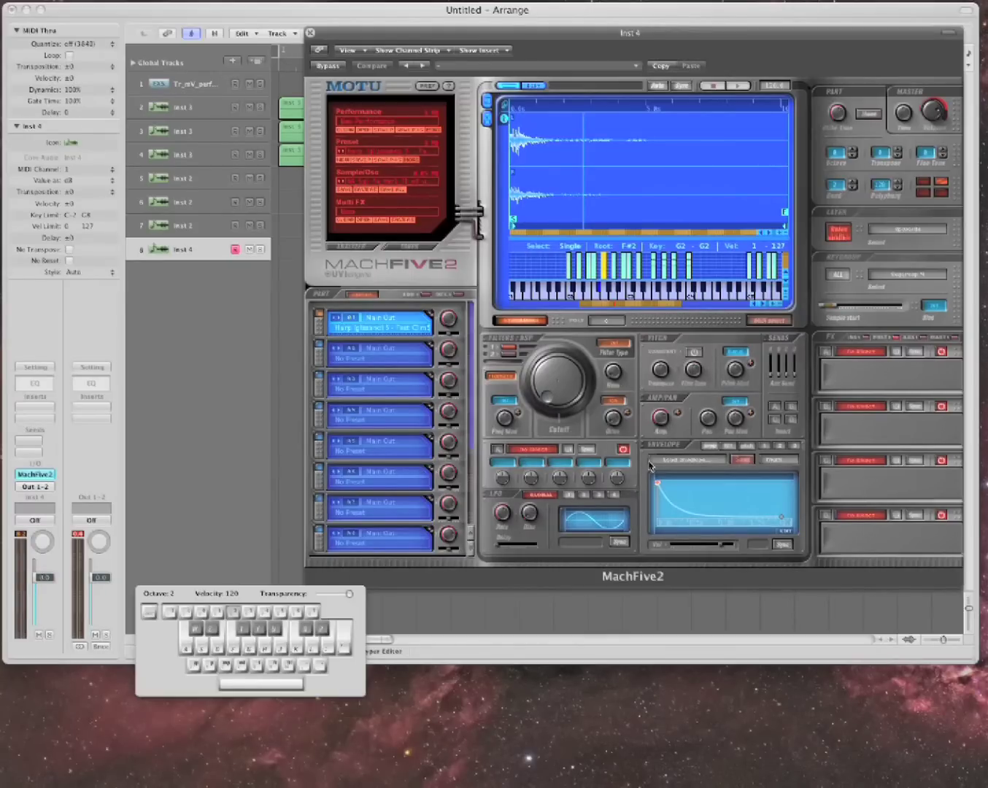
# Browse envelope presets and Reverberation, Delay, Modulation effects, leaving everything unchanged
pyautogui.click(696, 461)
pyautogui.moveTo(701, 464)
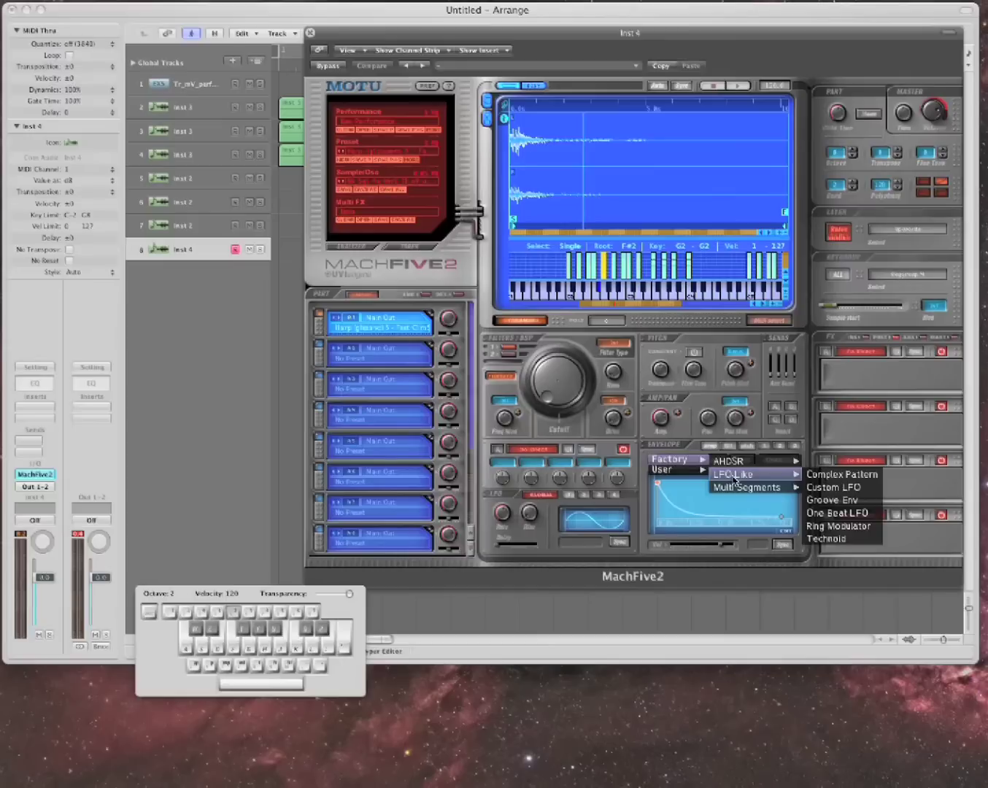
pyautogui.click(675, 488)
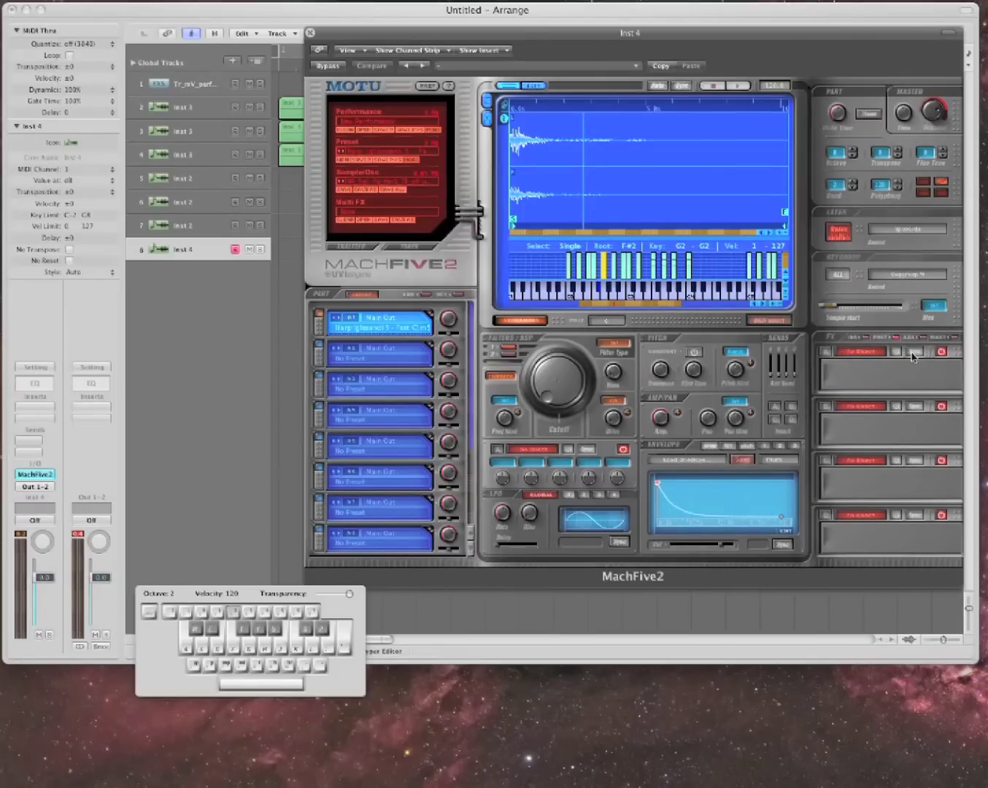
pyautogui.click(875, 354)
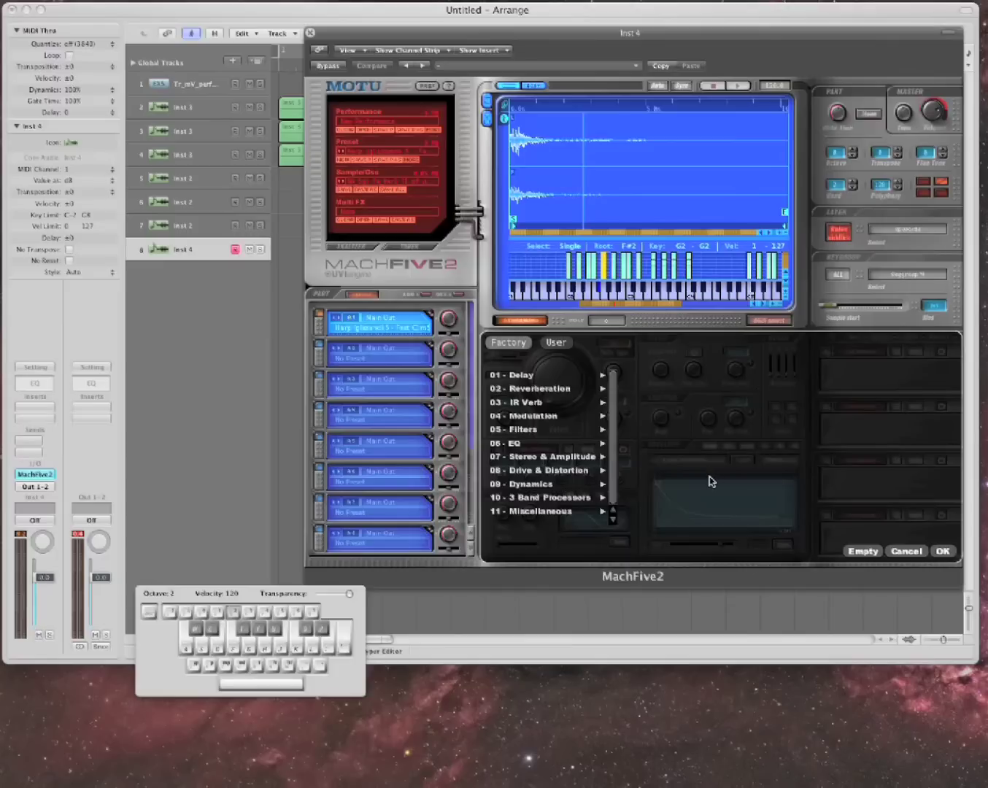
pyautogui.click(559, 390)
pyautogui.click(558, 375)
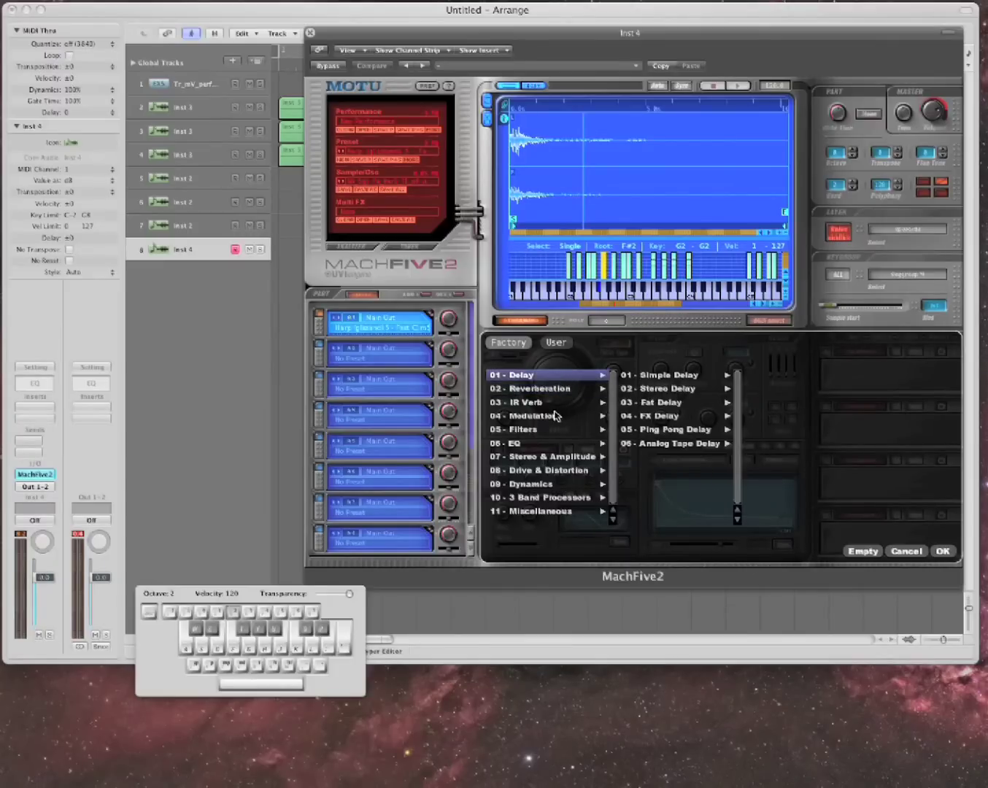
pyautogui.click(556, 416)
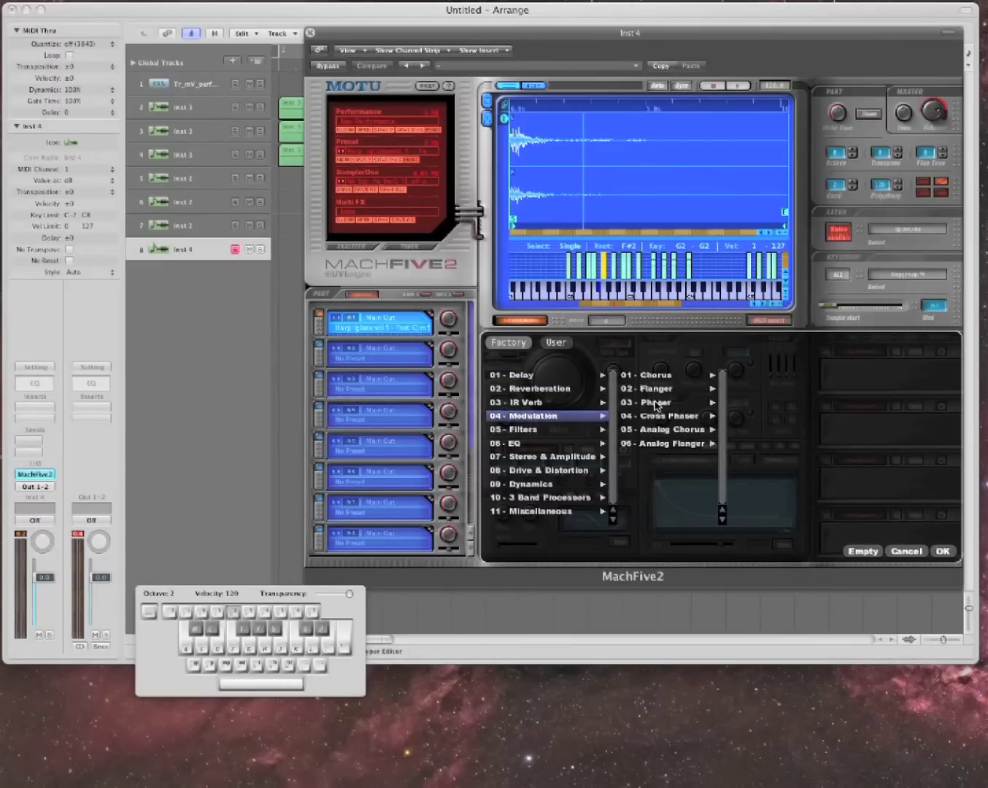
pyautogui.click(905, 552)
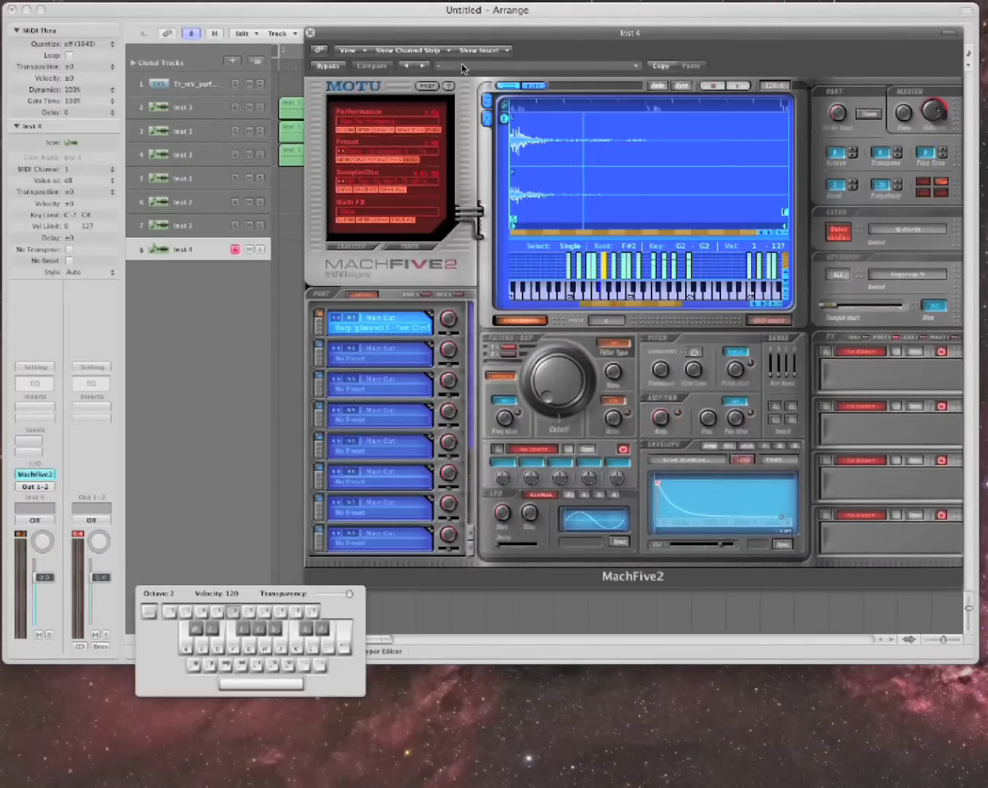
# Move the MachFive2 window aside, then close it to show the Arrange area
pyautogui.moveTo(448, 34); pyautogui.dragTo(436, 95)
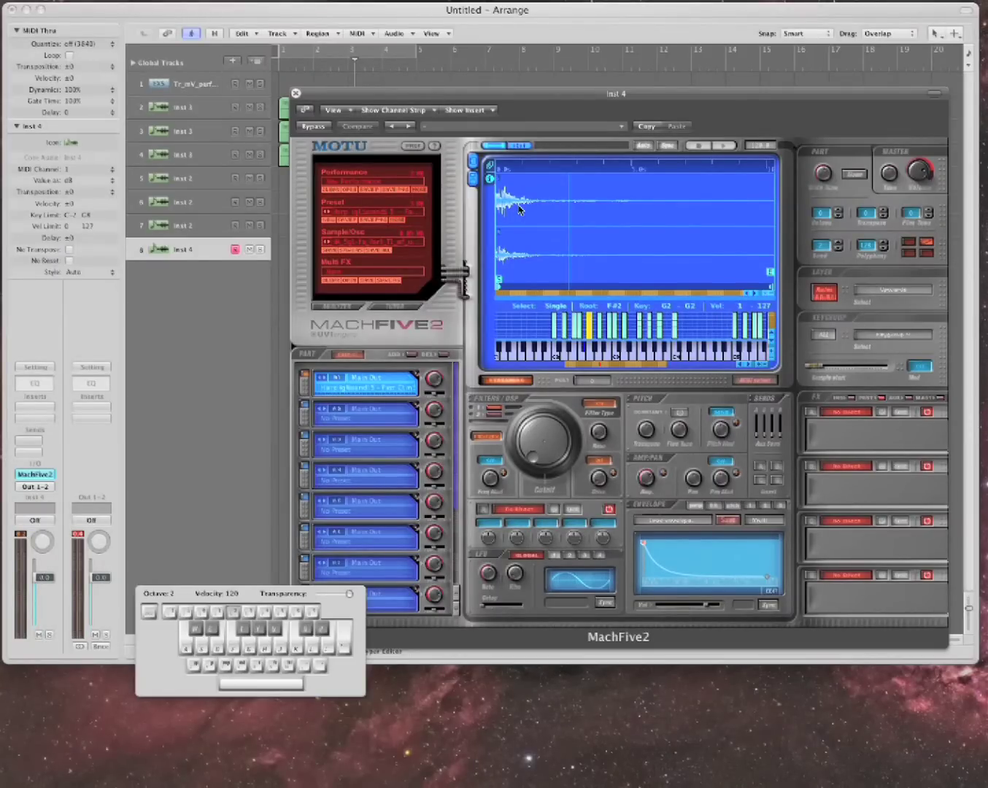
pyautogui.click(297, 92)
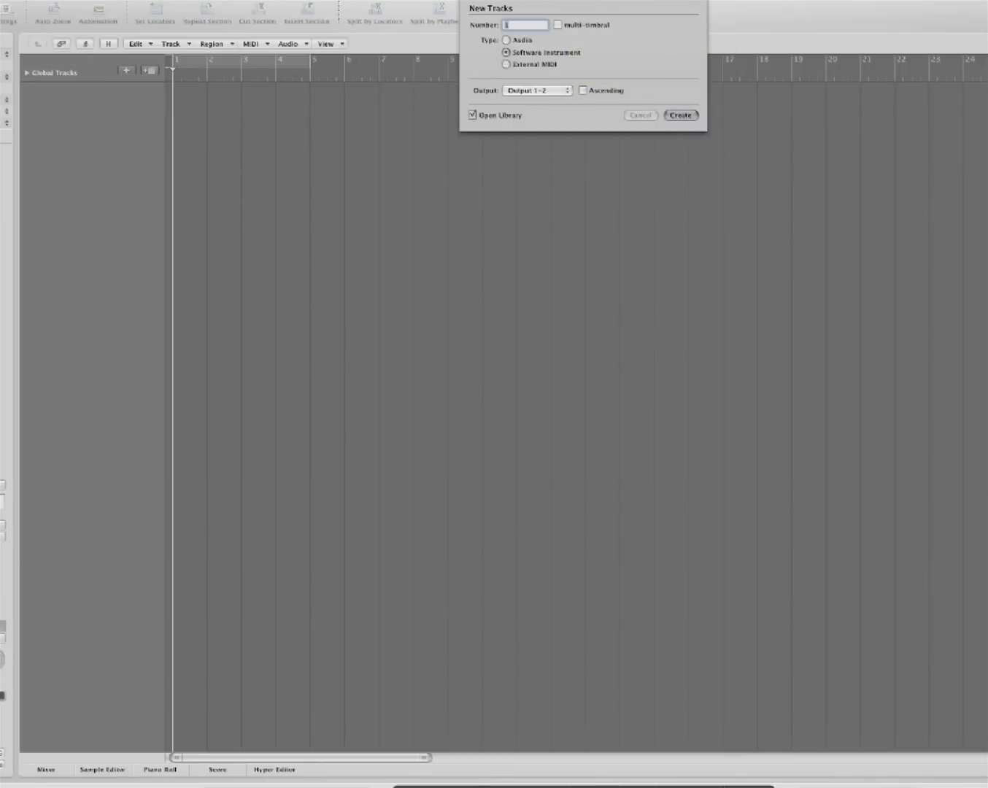
# Confirm creation of one Software Instrument track in the New Tracks dialog
pyautogui.click(695, 115)
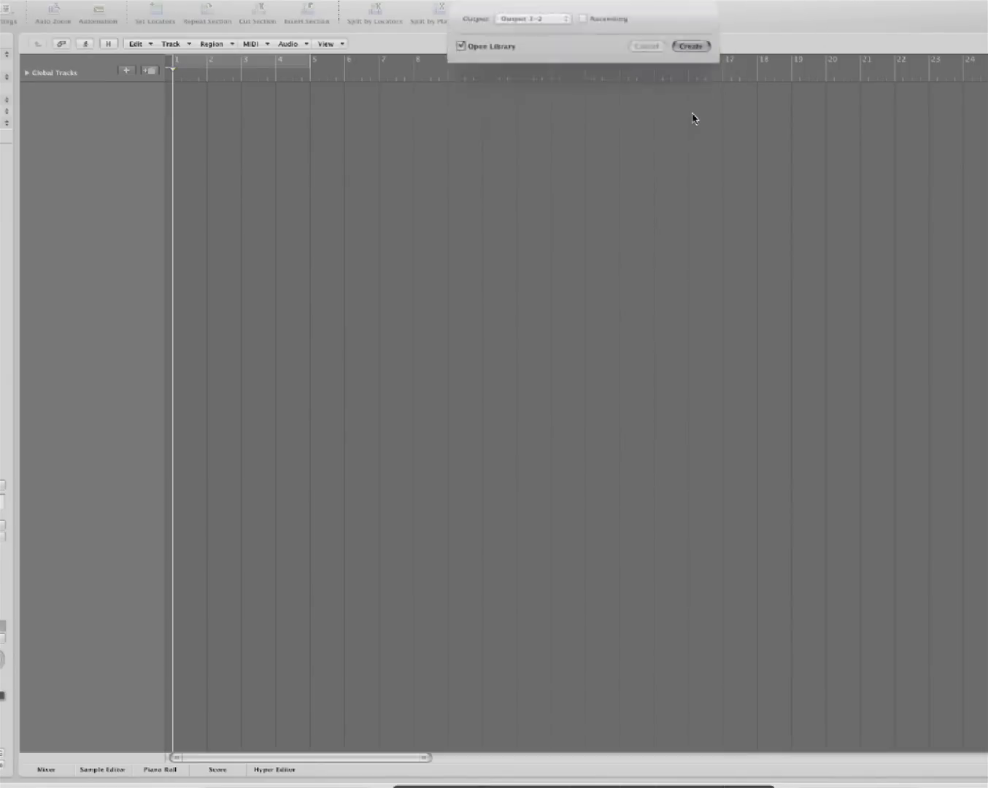